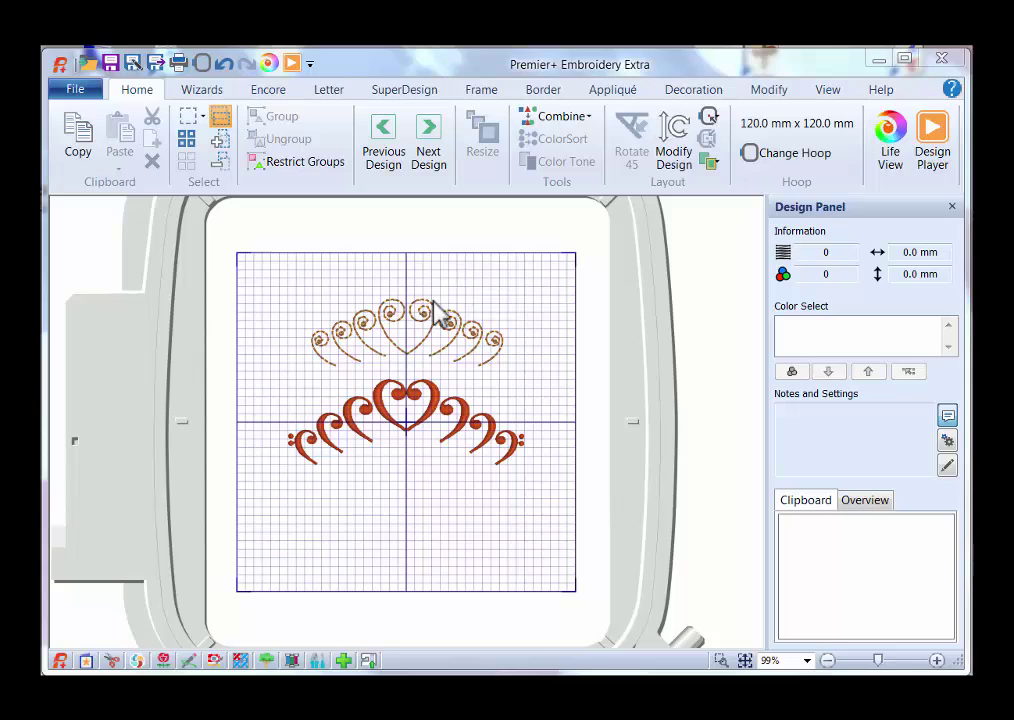
Select the gold swirl crown and the red crown in turn to read each design's size and stitch information
{"action": "left_click", "coordinate": [409, 330]}
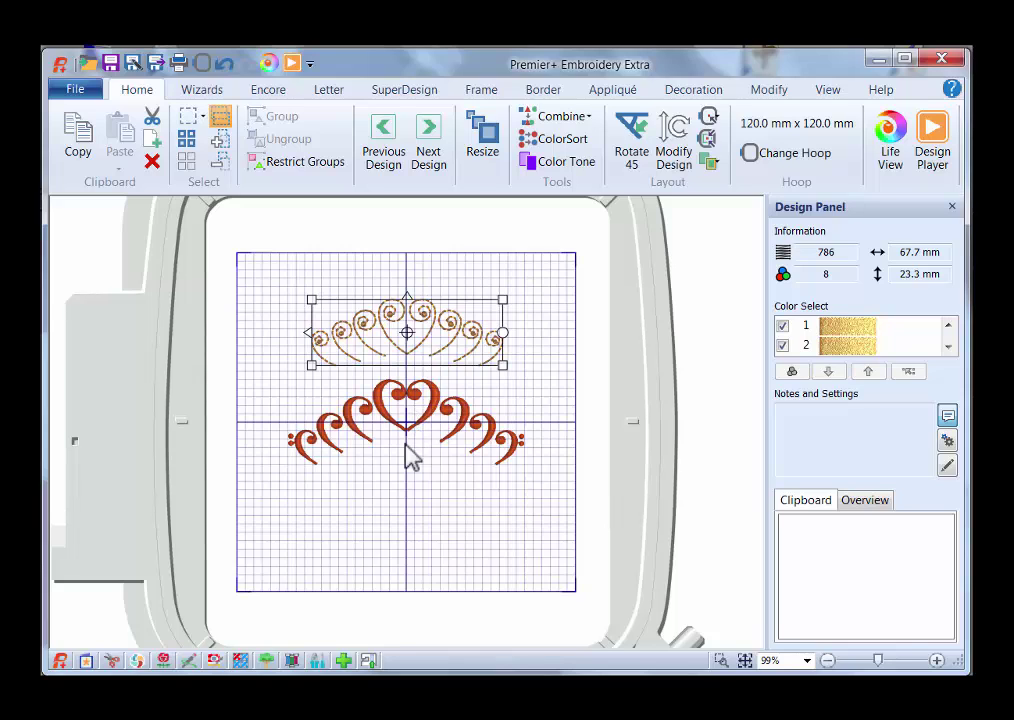
{"action": "left_click", "coordinate": [428, 470]}
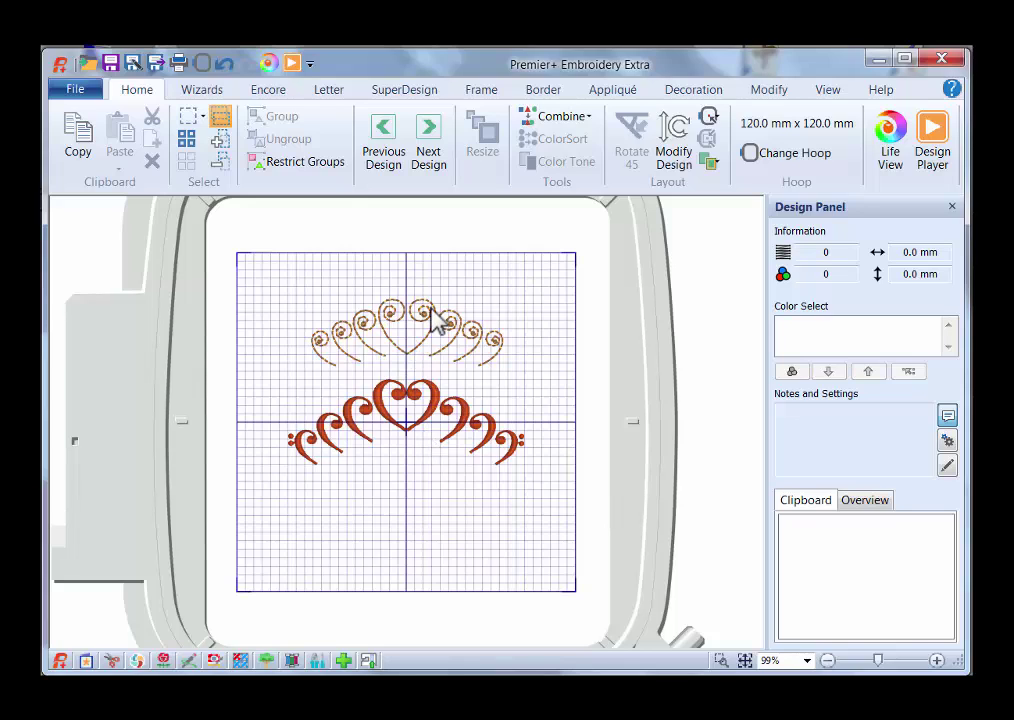
{"action": "left_click", "coordinate": [414, 398]}
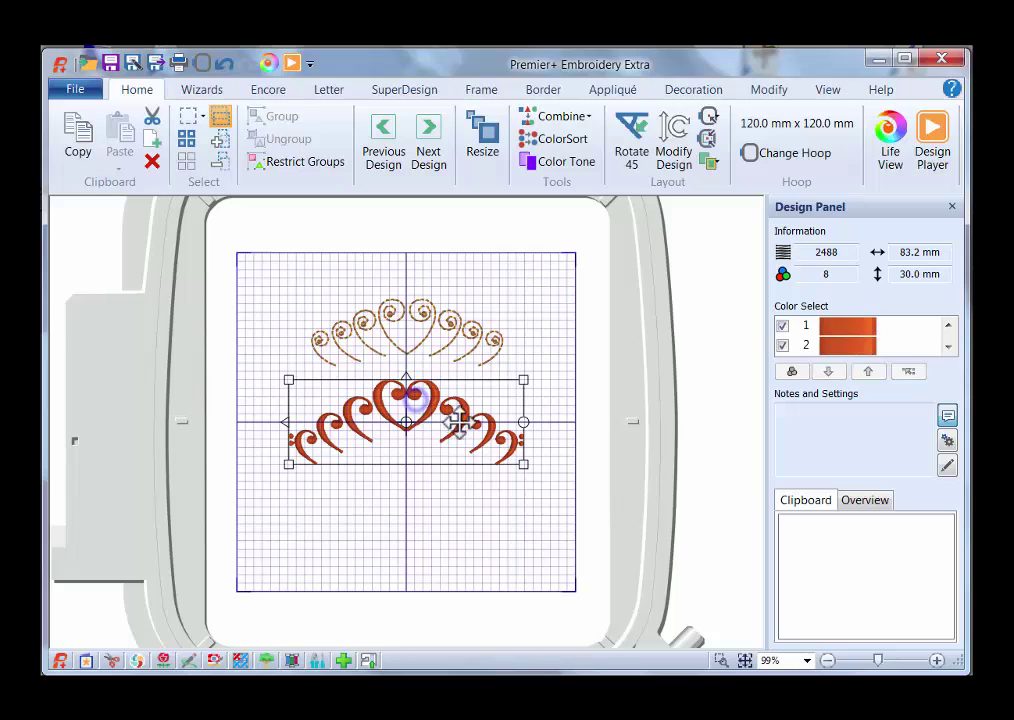
{"action": "left_click", "coordinate": [357, 509]}
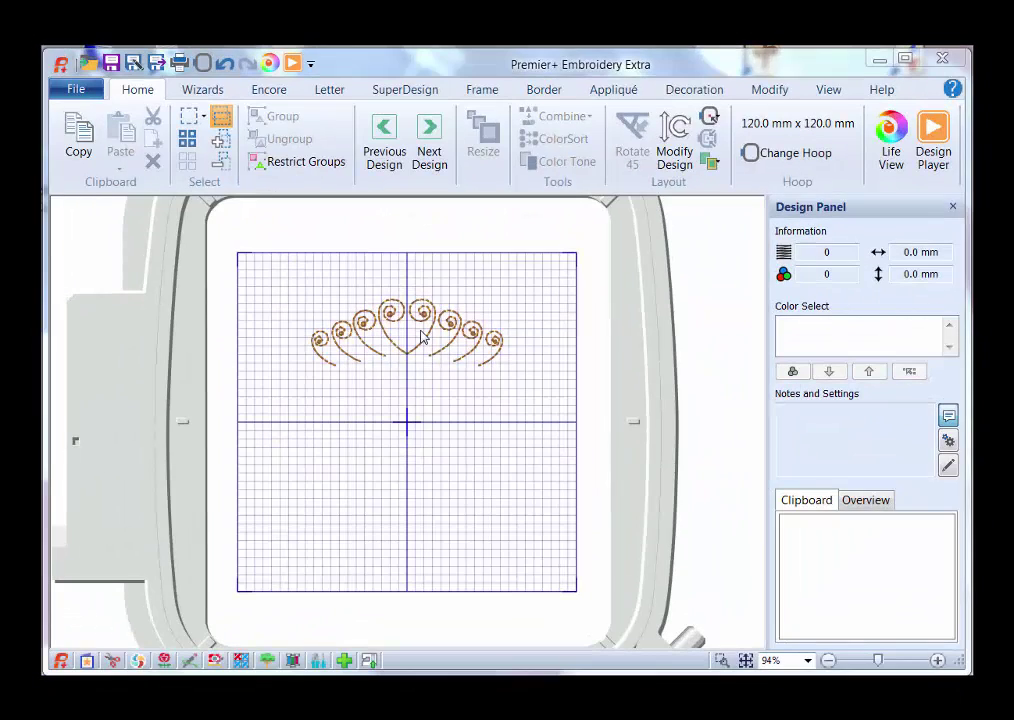
Choose the gold single-swirl SuperDesign from Wreath 2 in the Wreath category
{"action": "left_click", "coordinate": [425, 91]}
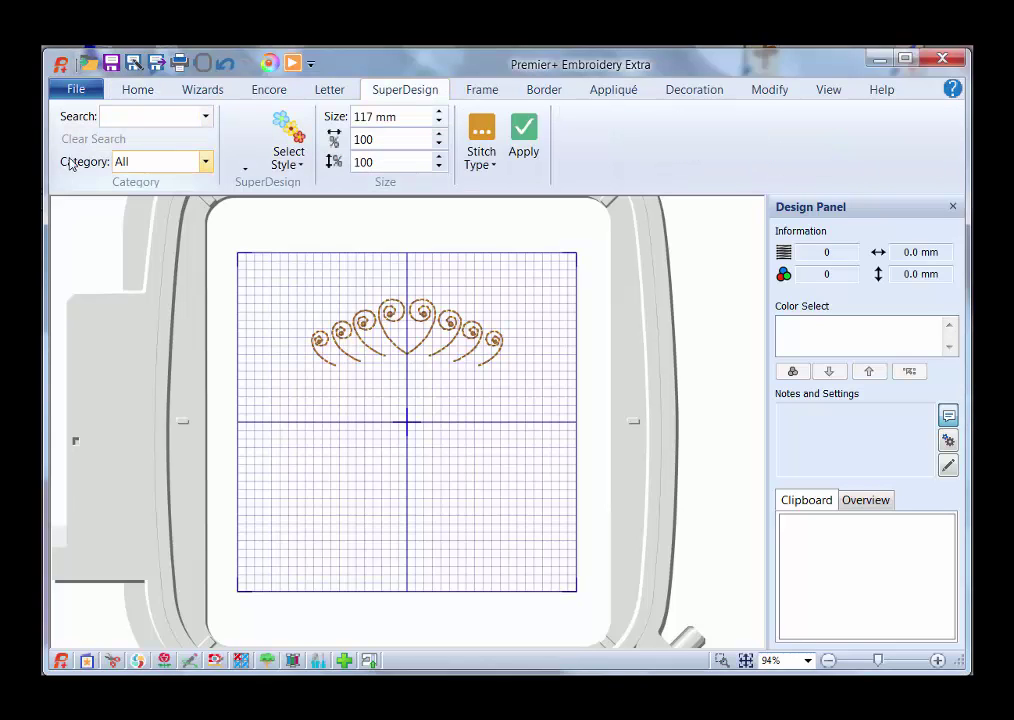
{"action": "left_click", "coordinate": [205, 162]}
{"action": "left_click_drag", "start_coordinate": [204, 215], "coordinate": [208, 300]}
{"action": "left_click", "coordinate": [102, 323]}
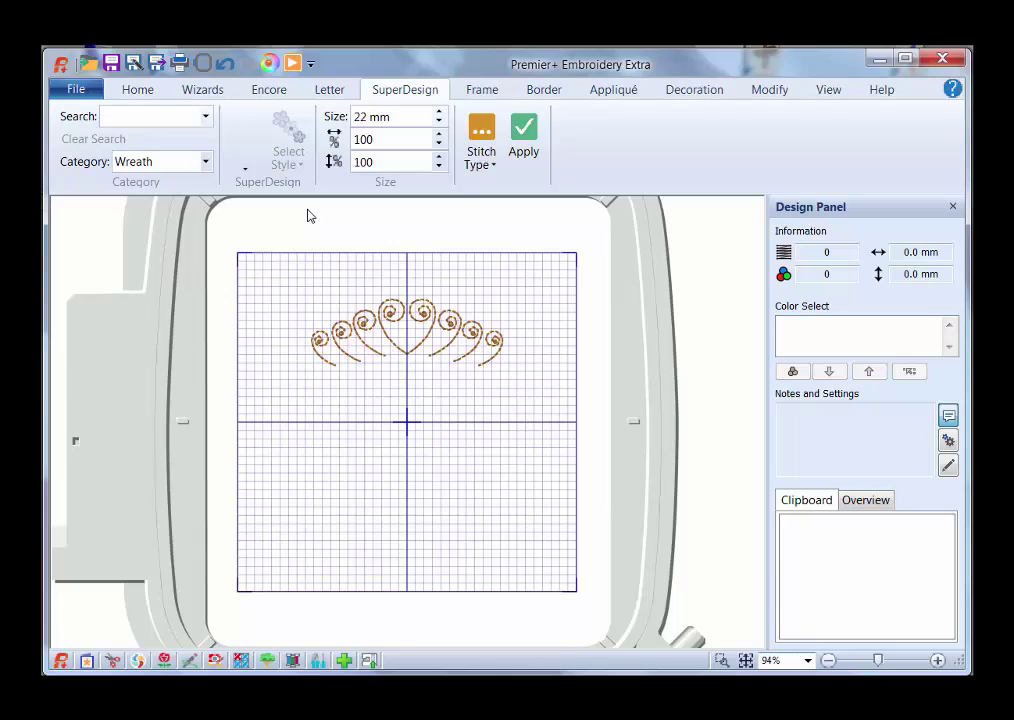
{"action": "left_click", "coordinate": [246, 174]}
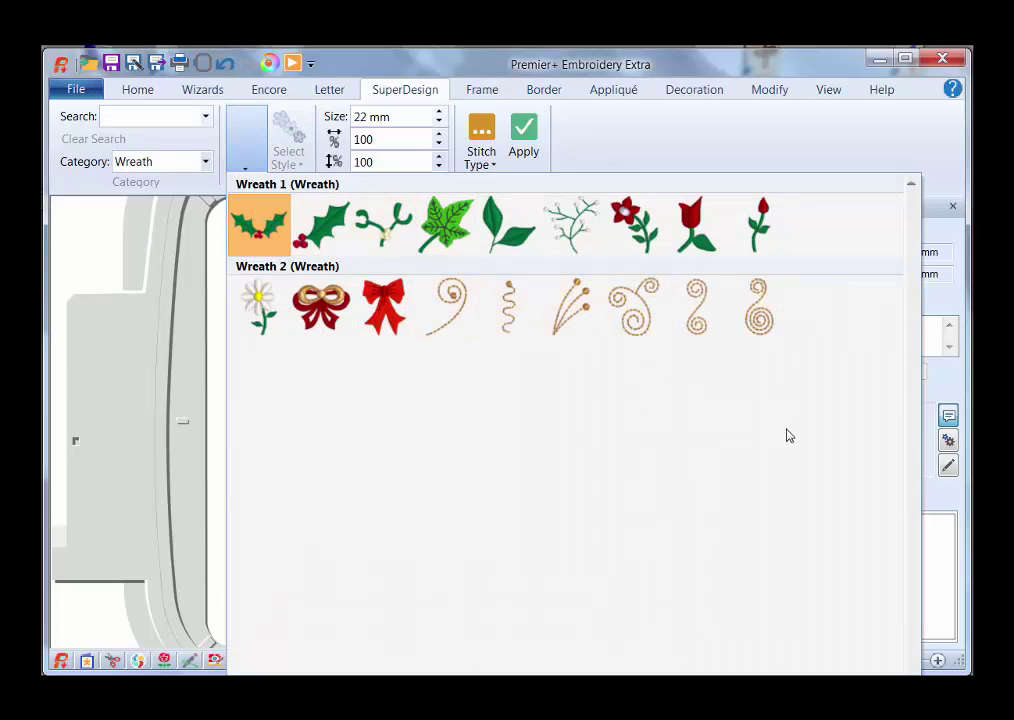
{"action": "left_click", "coordinate": [450, 306]}
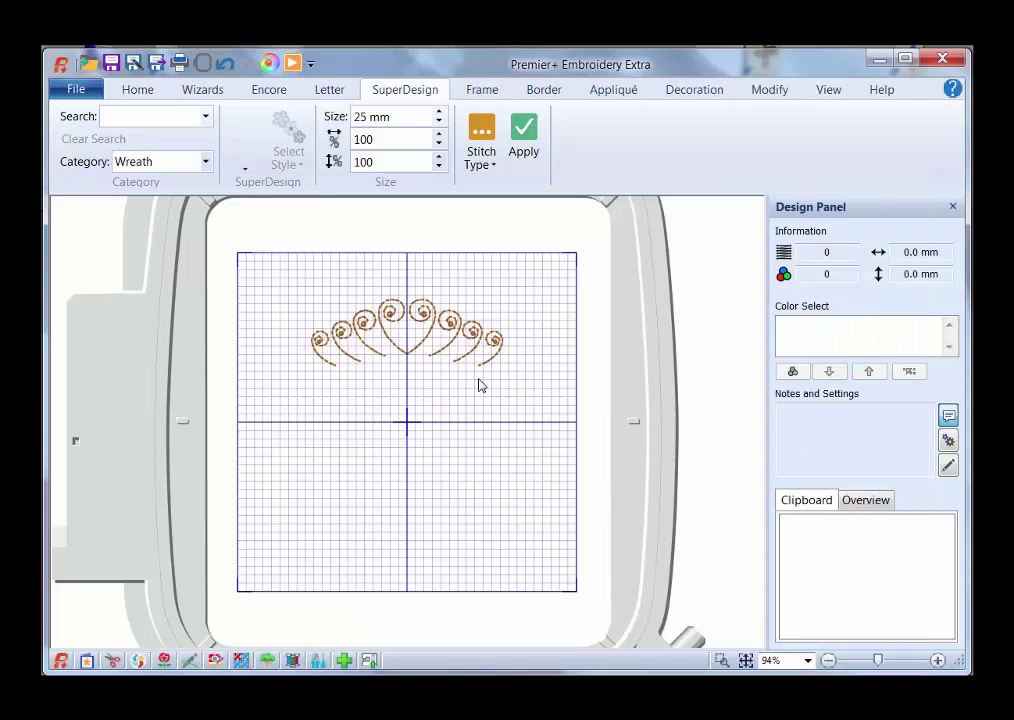
Set the SuperDesign size to 18 mm and apply the swirl to the hoop
{"action": "double_click", "coordinate": [402, 114]}
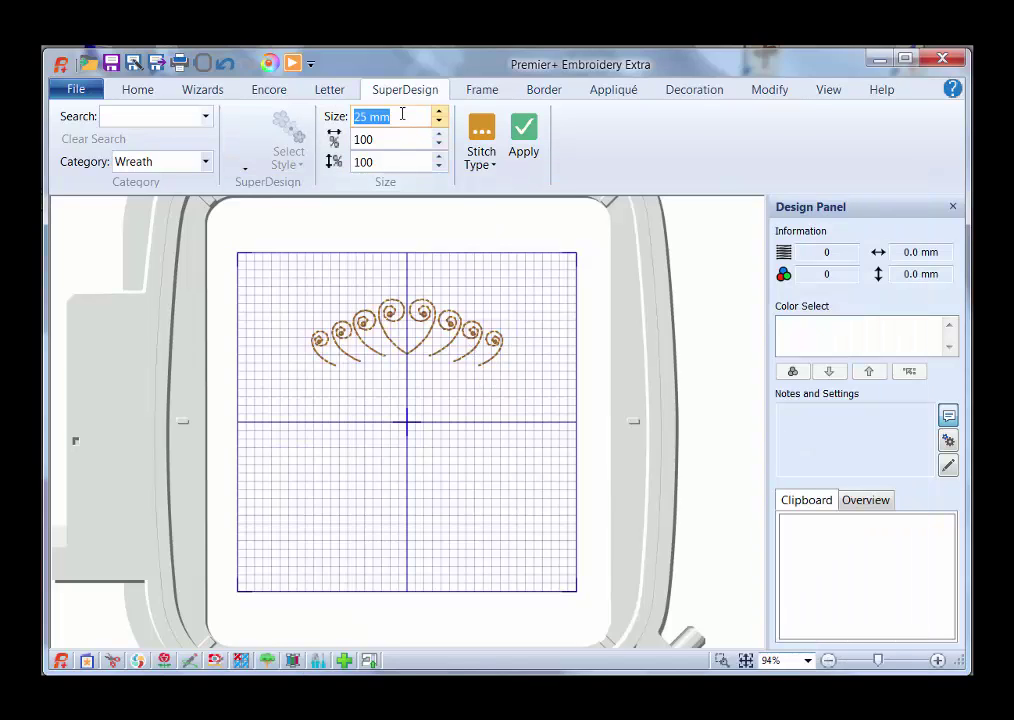
{"action": "type", "text": "18"}
{"action": "left_click", "coordinate": [528, 137]}
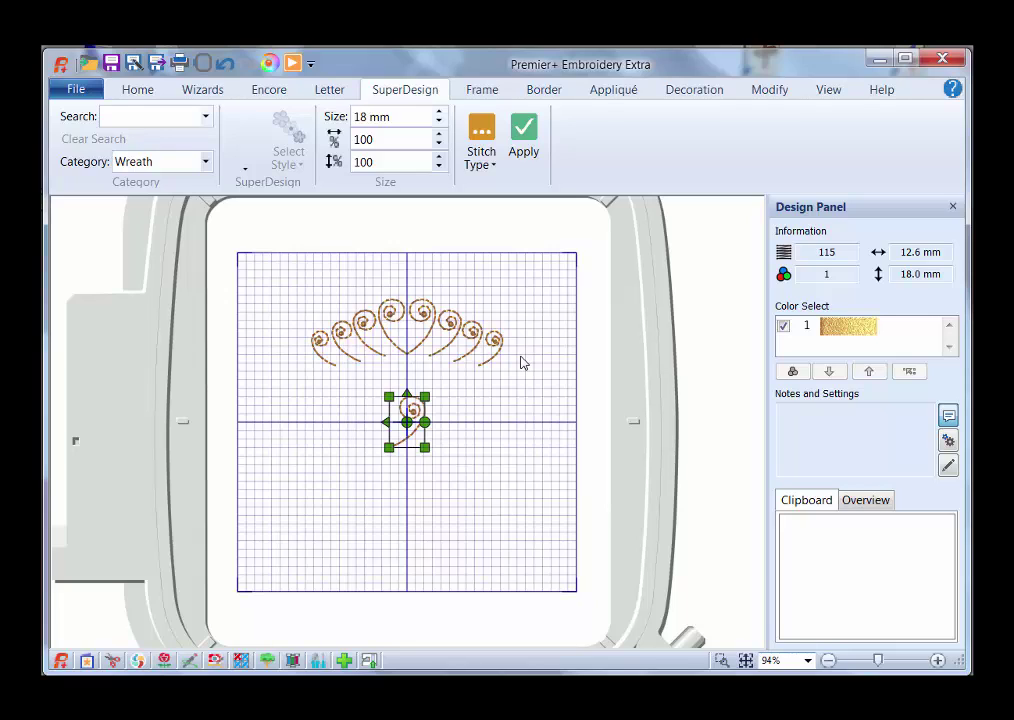
Move the swirl over the right half of the crown's central heart for comparison, and return it to the area below
{"action": "left_click", "coordinate": [721, 661]}
{"action": "left_click_drag", "start_coordinate": [342, 336], "coordinate": [473, 489]}
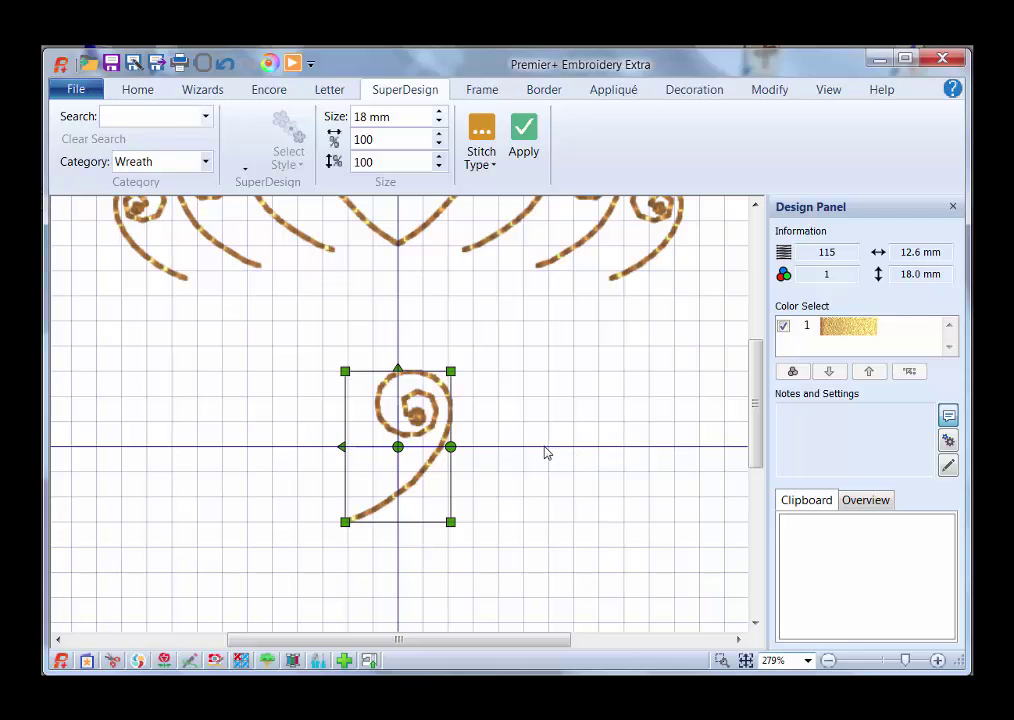
{"action": "left_click_drag", "start_coordinate": [758, 430], "coordinate": [758, 390]}
{"action": "left_click_drag", "start_coordinate": [411, 530], "coordinate": [477, 281]}
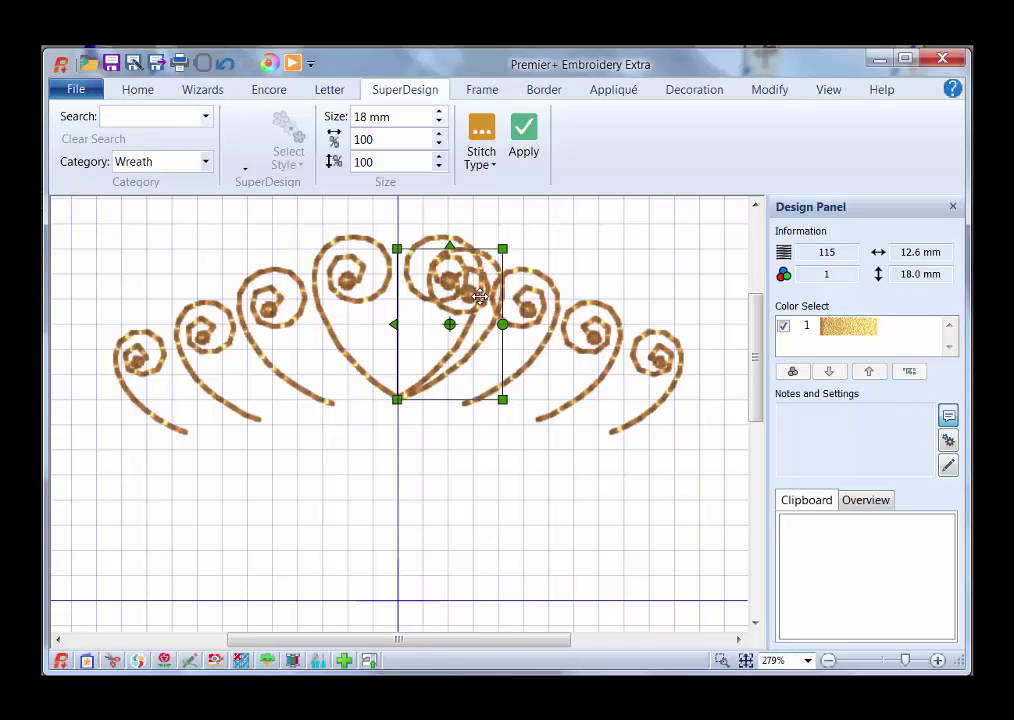
{"action": "left_click_drag", "start_coordinate": [480, 296], "coordinate": [480, 492]}
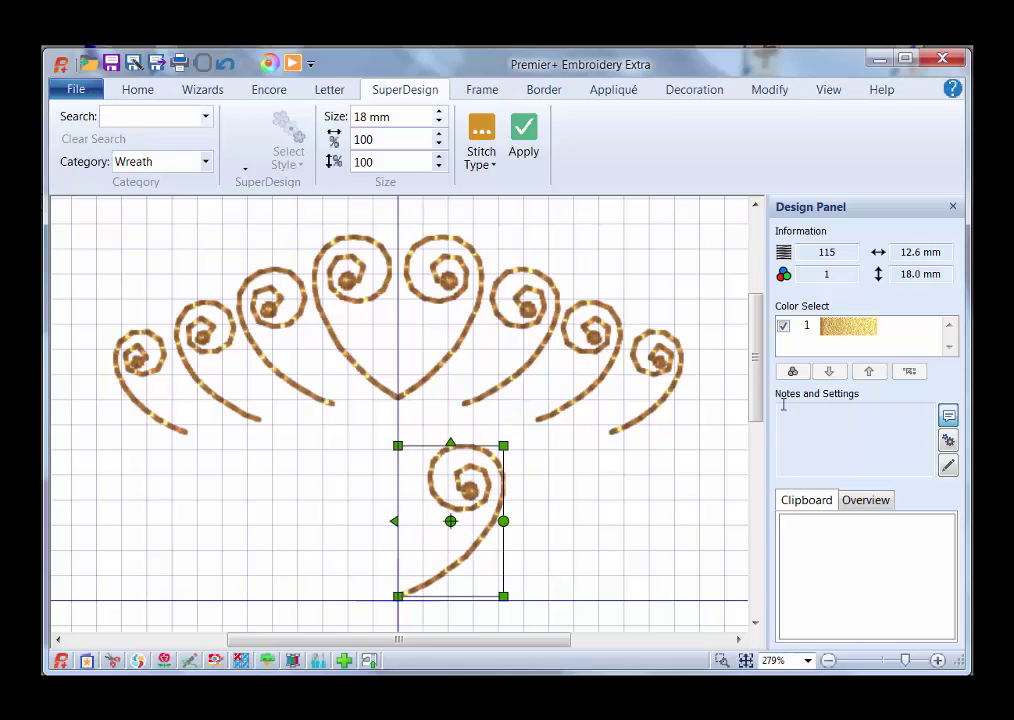
Move the swirl so its left edge sits on the vertical centre line and its middle on the horizontal centre line
{"action": "scroll", "coordinate": [765, 402], "scroll_direction": "down", "scroll_amount": 3}
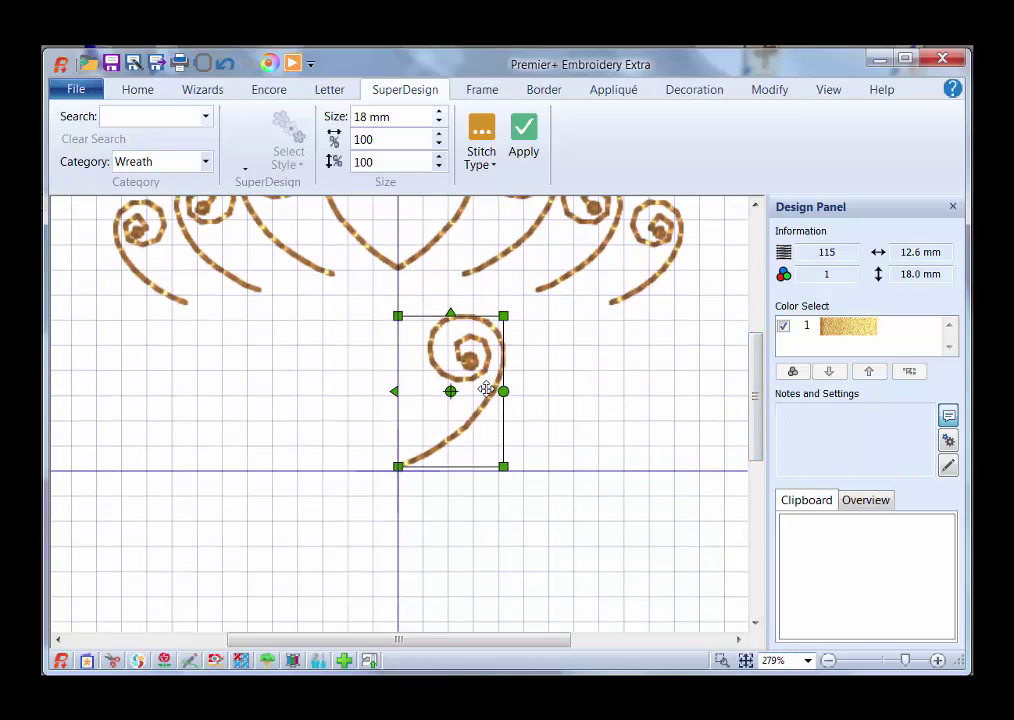
{"action": "left_click_drag", "start_coordinate": [486, 389], "coordinate": [485, 456]}
{"action": "left_click_drag", "start_coordinate": [492, 467], "coordinate": [487, 467]}
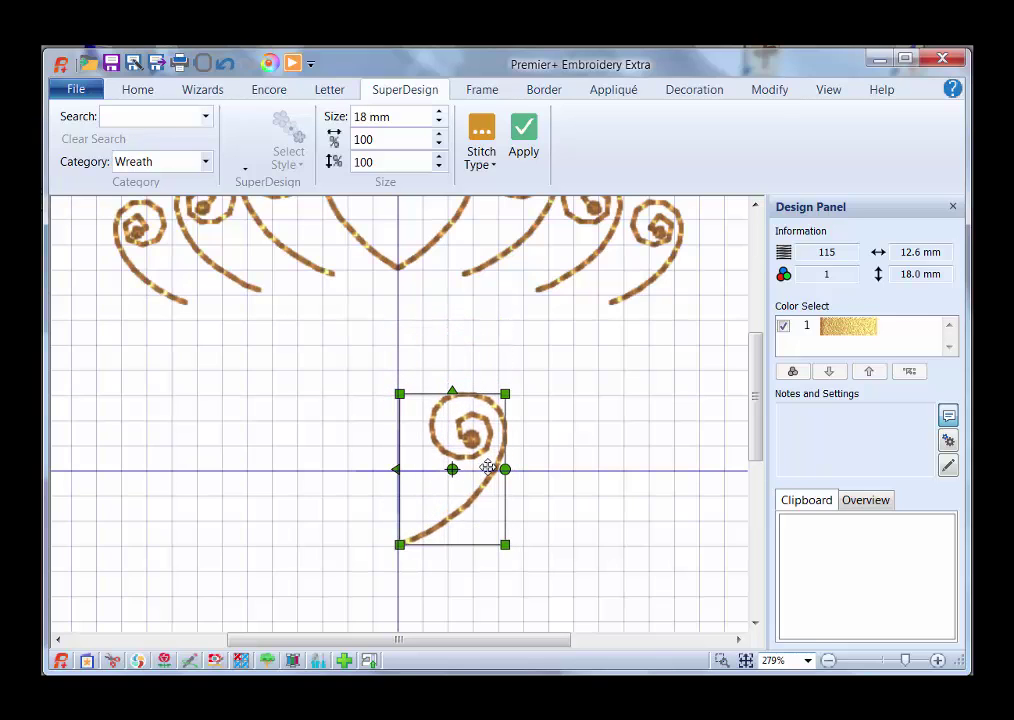
{"action": "key", "text": "Left"}
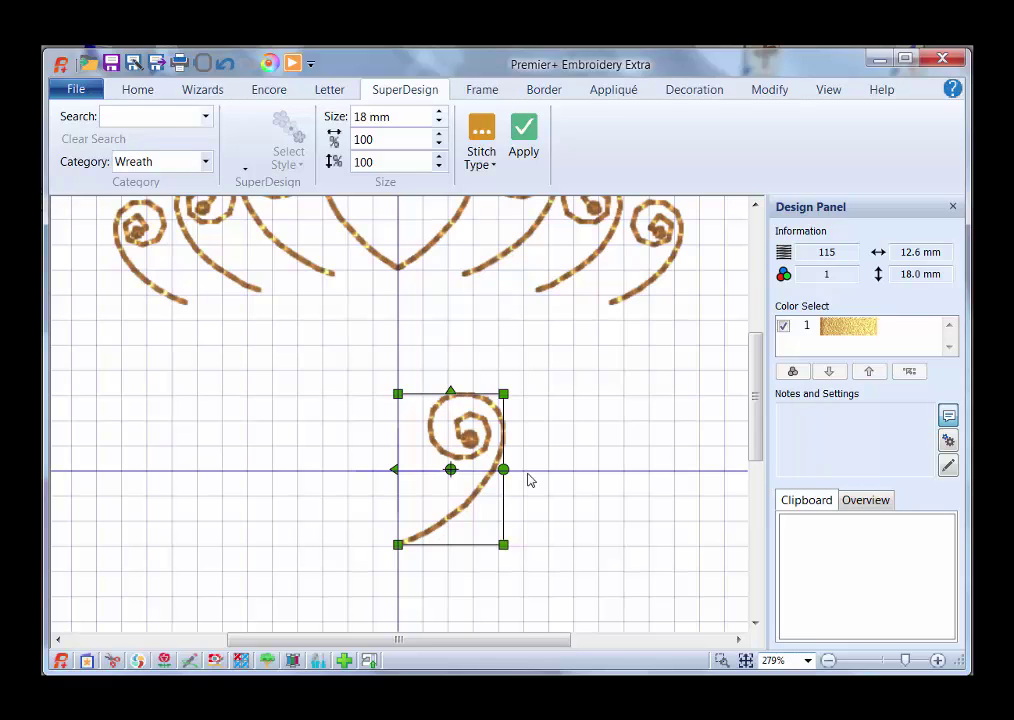
Rotate the swirl slightly counterclockwise to about 10.2 by 19.2 mm, with its tail end on the vertical centre line
{"action": "left_click_drag", "start_coordinate": [505, 469], "coordinate": [502, 457]}
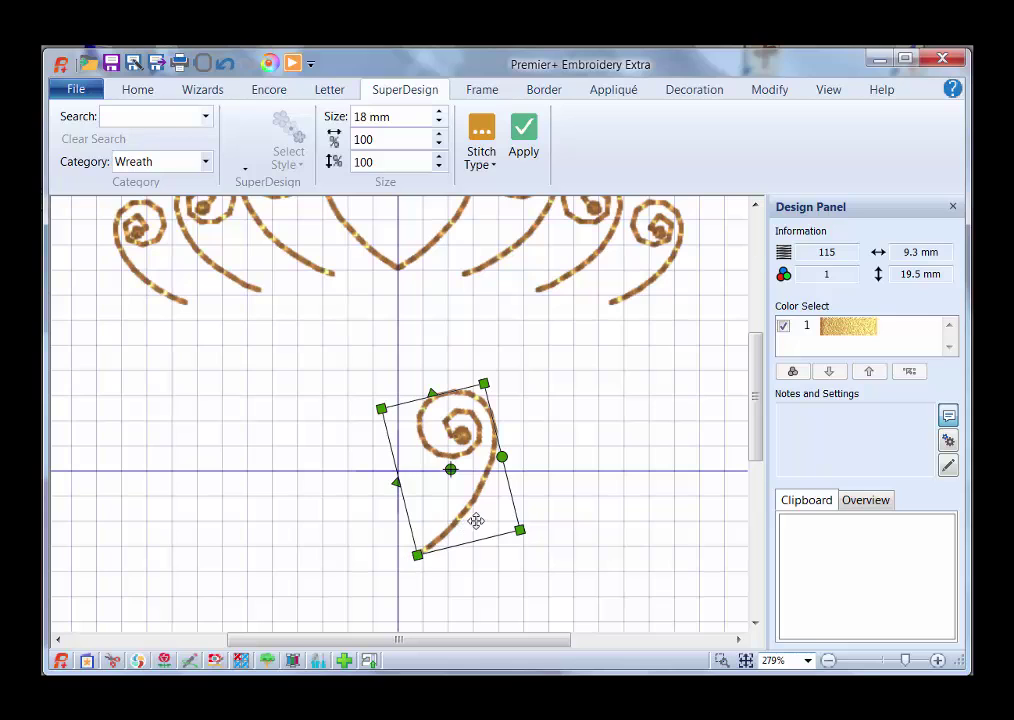
{"action": "mouse_move", "coordinate": [483, 520]}
{"action": "left_mouse_down"}
{"action": "mouse_move", "coordinate": [450, 510]}
{"action": "mouse_move", "coordinate": [453, 525]}
{"action": "mouse_move", "coordinate": [464, 523]}
{"action": "left_mouse_up"}
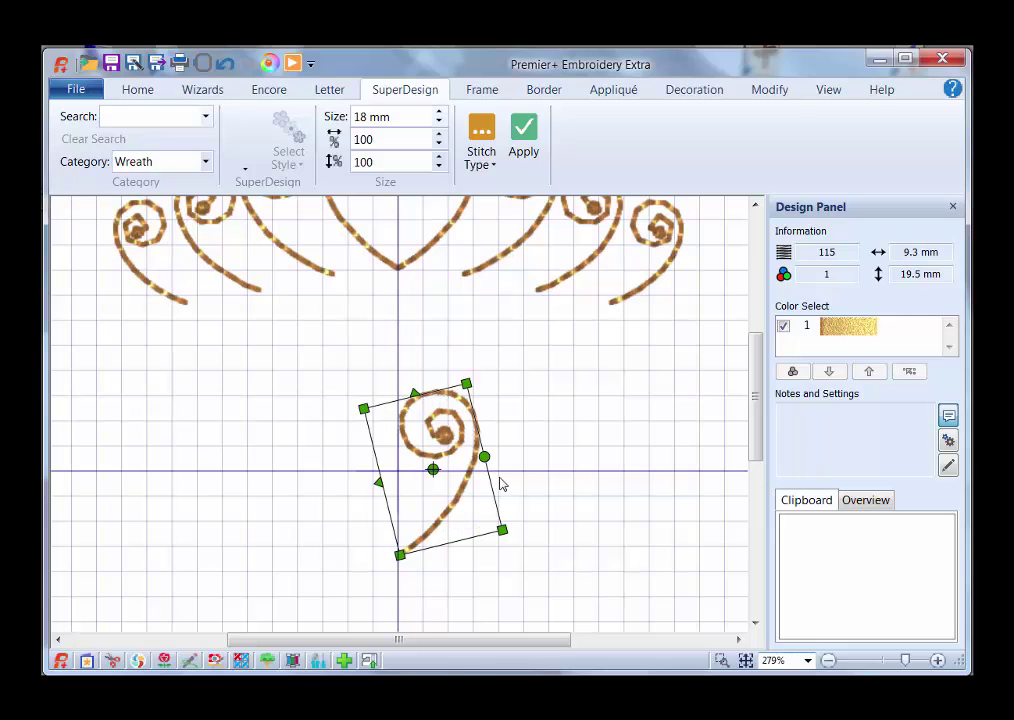
{"action": "left_click_drag", "start_coordinate": [488, 458], "coordinate": [506, 507]}
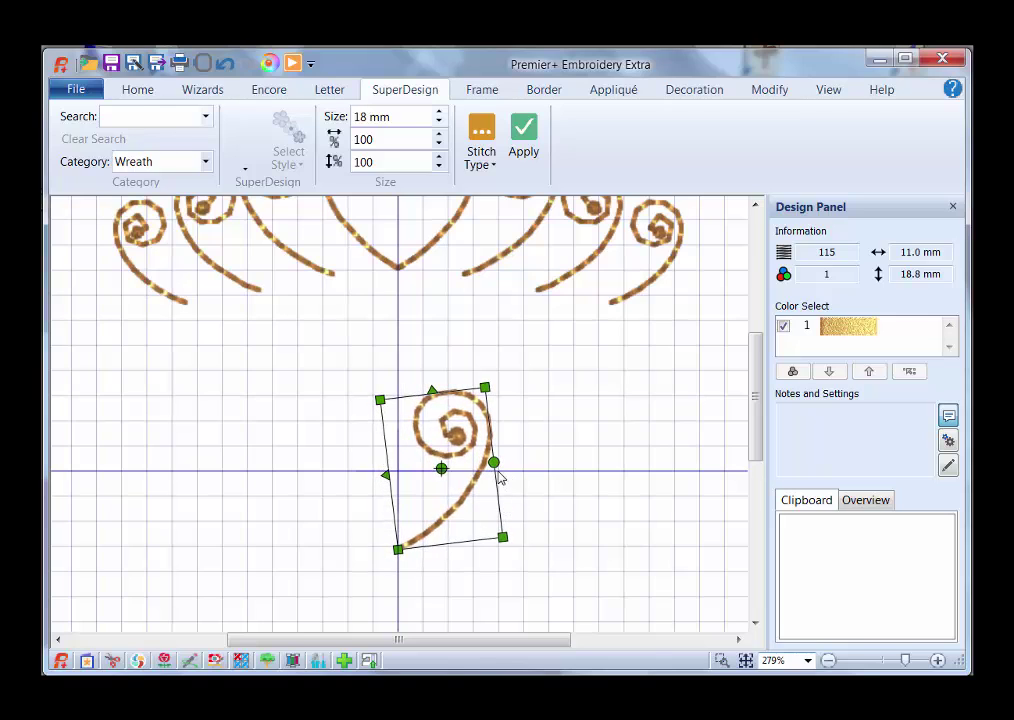
{"action": "left_click_drag", "start_coordinate": [496, 462], "coordinate": [493, 461]}
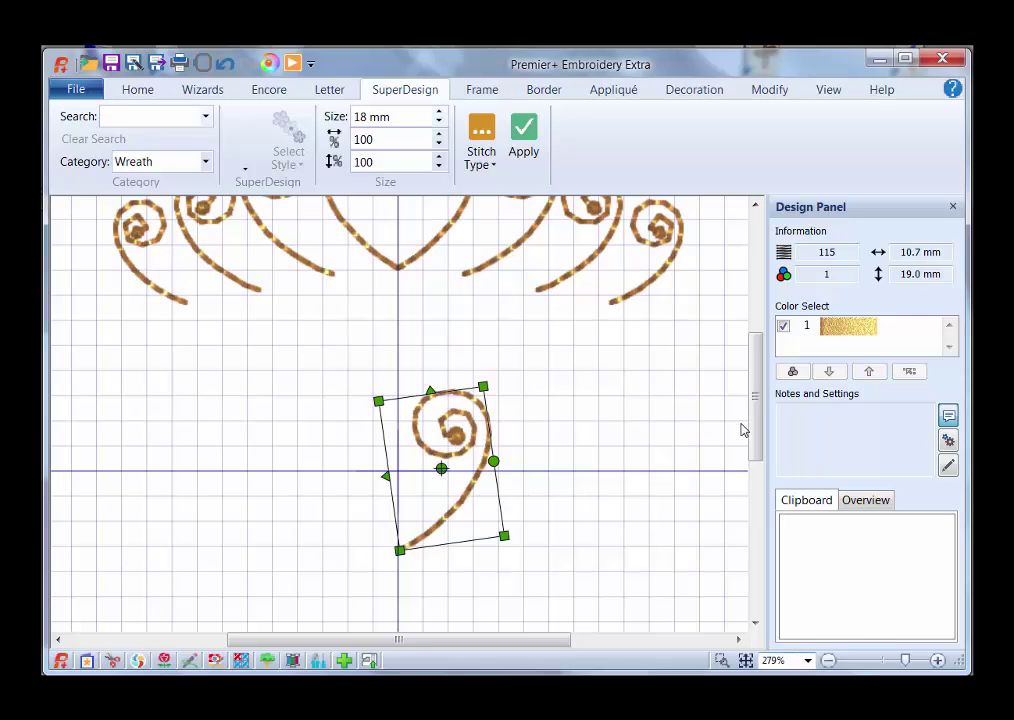
{"action": "scroll", "coordinate": [746, 376], "scroll_direction": "up", "scroll_amount": 3}
{"action": "scroll", "coordinate": [740, 441], "scroll_direction": "down", "scroll_amount": 5}
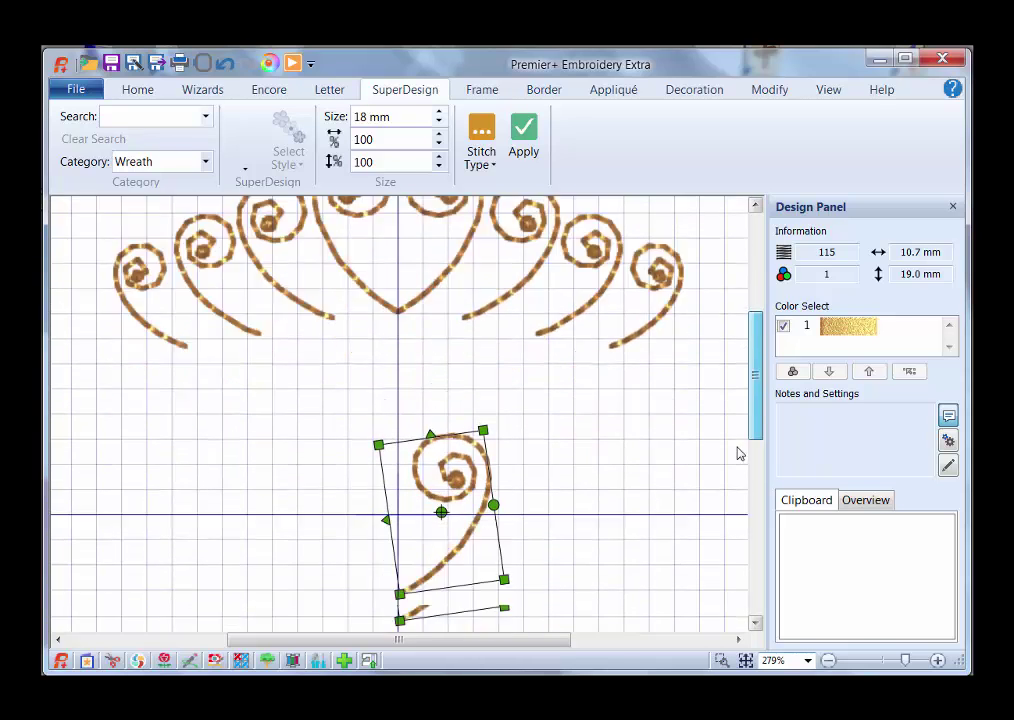
{"action": "scroll", "coordinate": [731, 430], "scroll_direction": "up", "scroll_amount": 2}
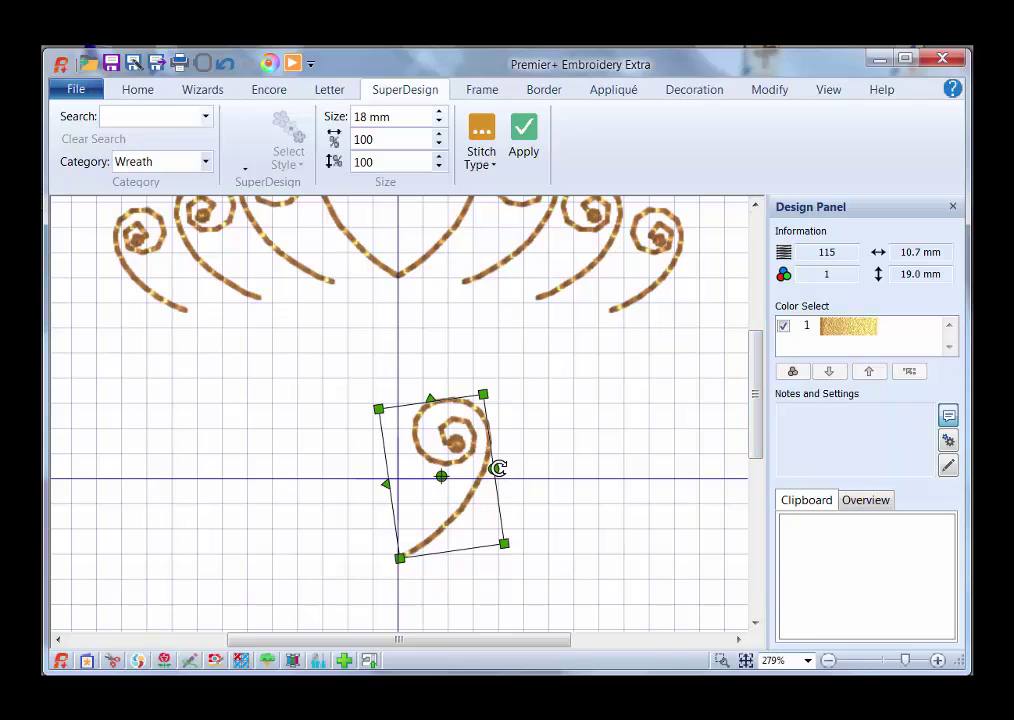
{"action": "left_click_drag", "start_coordinate": [493, 468], "coordinate": [492, 470]}
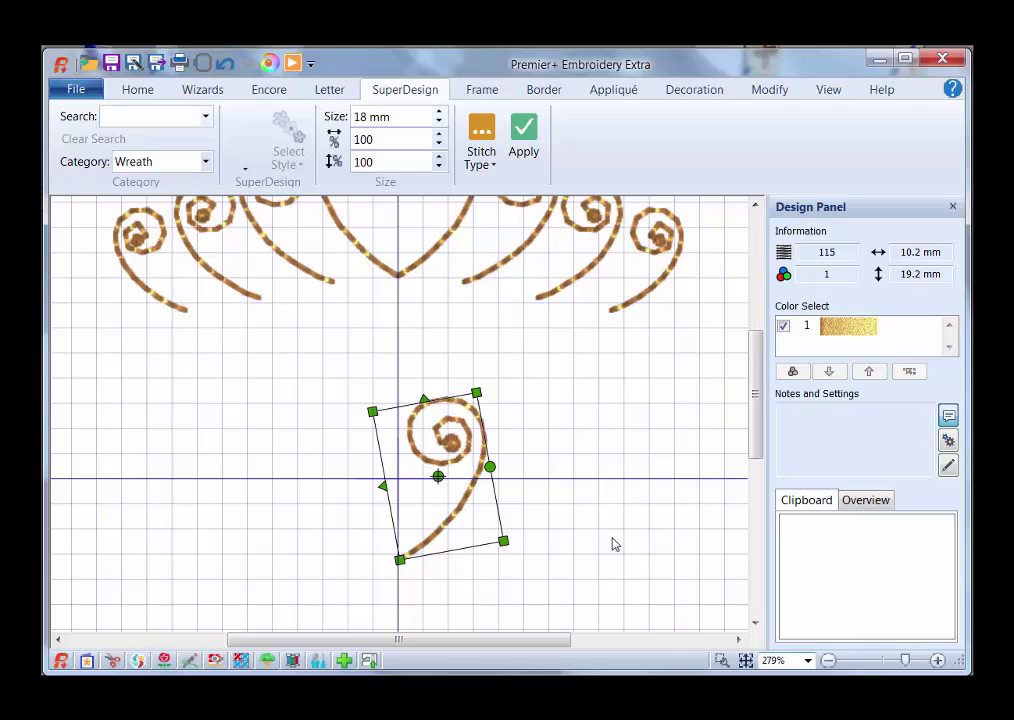
Copy the rotated swirl to the clipboard
{"action": "left_click", "coordinate": [137, 92]}
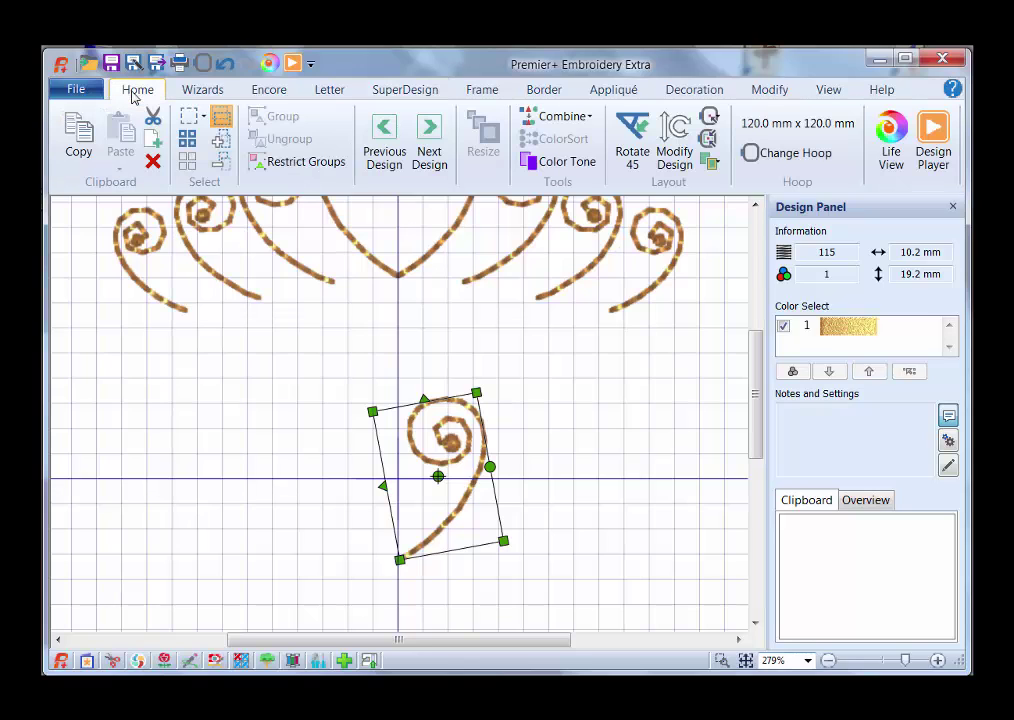
{"action": "left_click", "coordinate": [77, 140]}
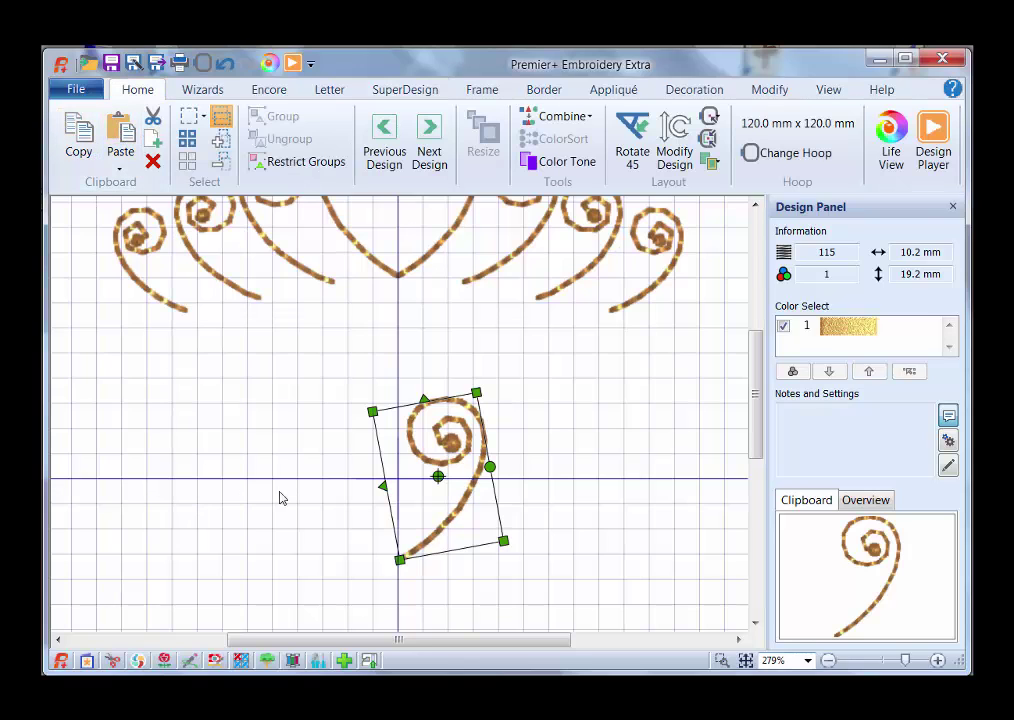
Try to form a heart by mirroring a duplicate of the rotated swirl and nudging it left of the original, and delete the duplicate
{"action": "left_click", "coordinate": [381, 484]}
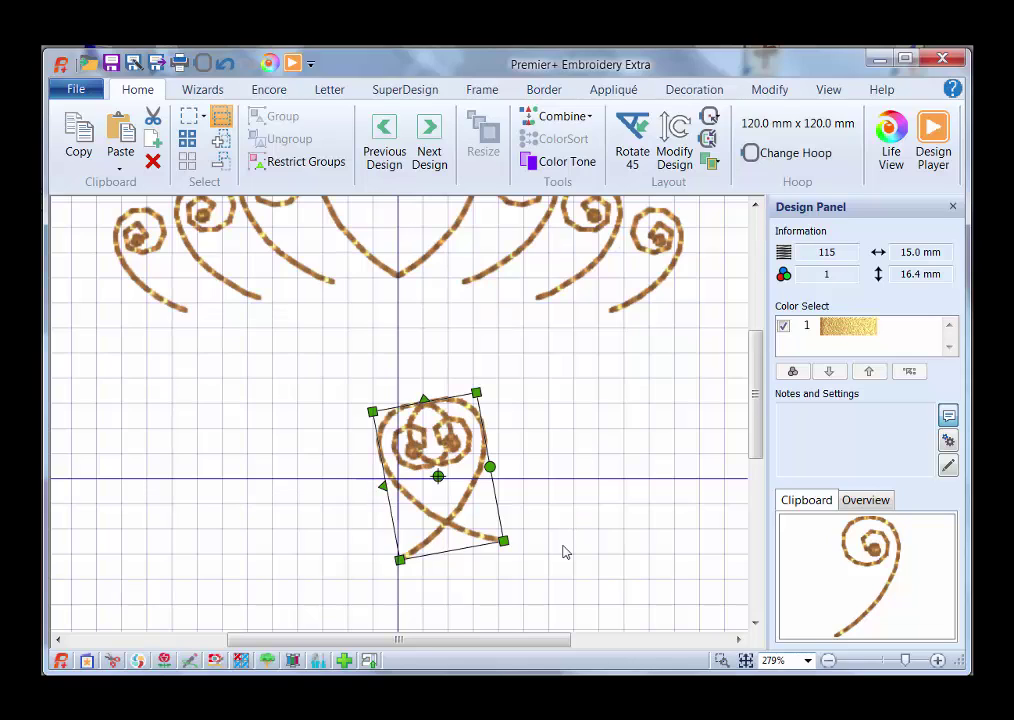
{"action": "key", "text": "Left"}
{"action": "key", "text": "Left"}
{"action": "key", "text": "Left"}
{"action": "key", "text": "Left"}
{"action": "key", "text": "Left"}
{"action": "key", "text": "Left"}
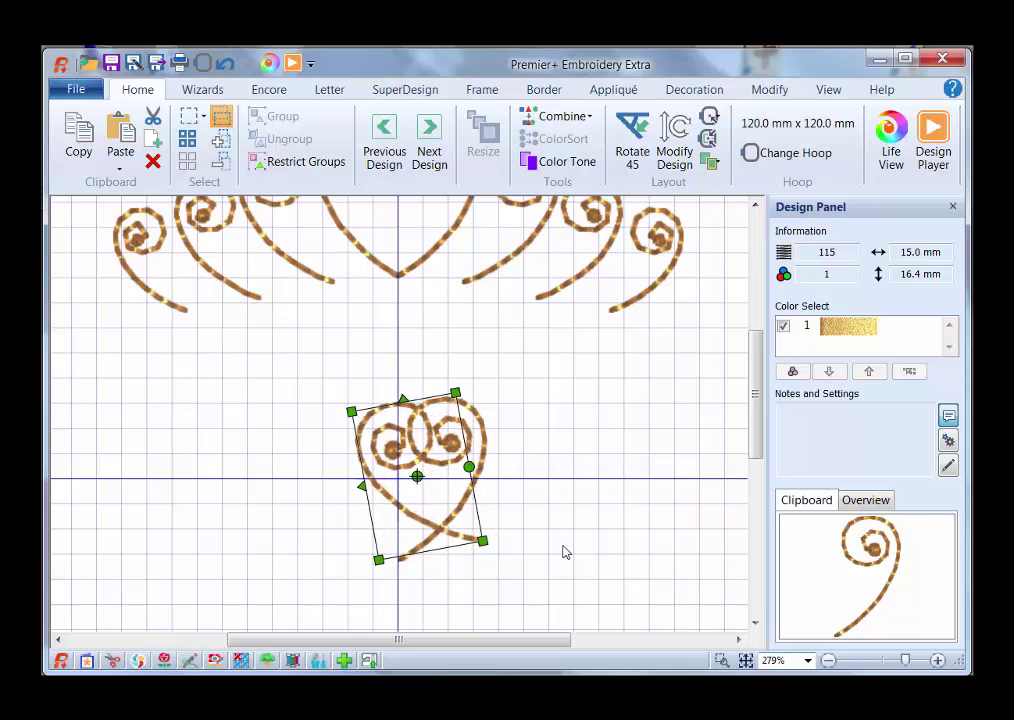
{"action": "key", "text": "Left"}
{"action": "key", "text": "Left"}
{"action": "key", "text": "Left"}
{"action": "key", "text": "Left"}
{"action": "key", "text": "Left"}
{"action": "key", "text": "Left"}
{"action": "key", "text": "Left"}
{"action": "key", "text": "Left"}
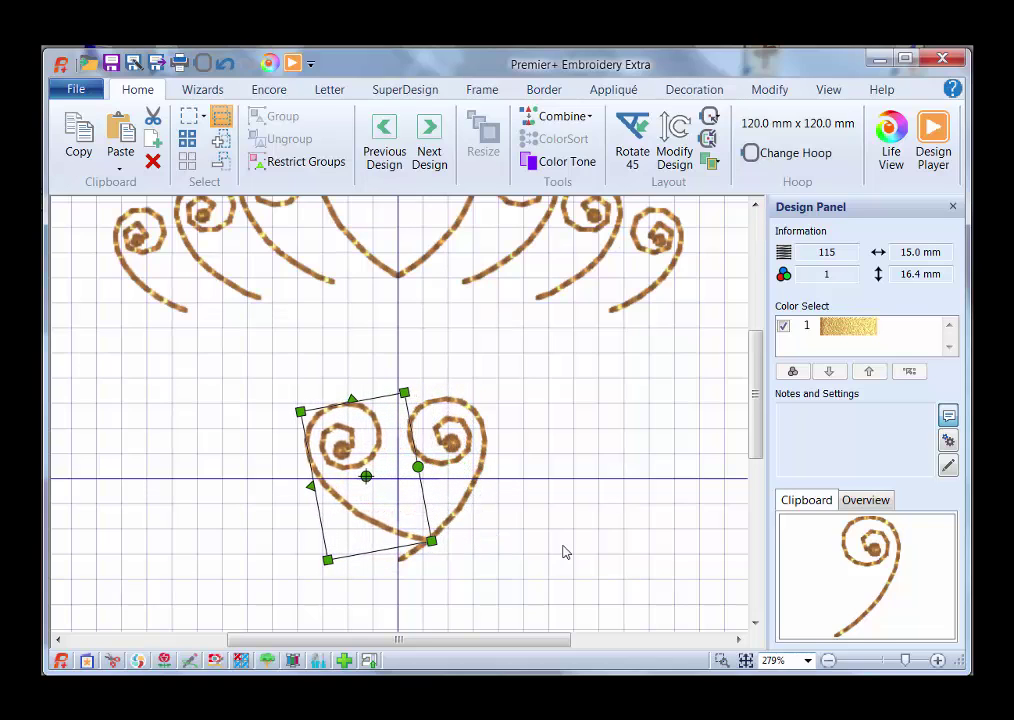
{"action": "key", "text": "Left"}
{"action": "key", "text": "Left"}
{"action": "key", "text": "Left"}
{"action": "key", "text": "Left"}
{"action": "key", "text": "Left"}
{"action": "key", "text": "Left"}
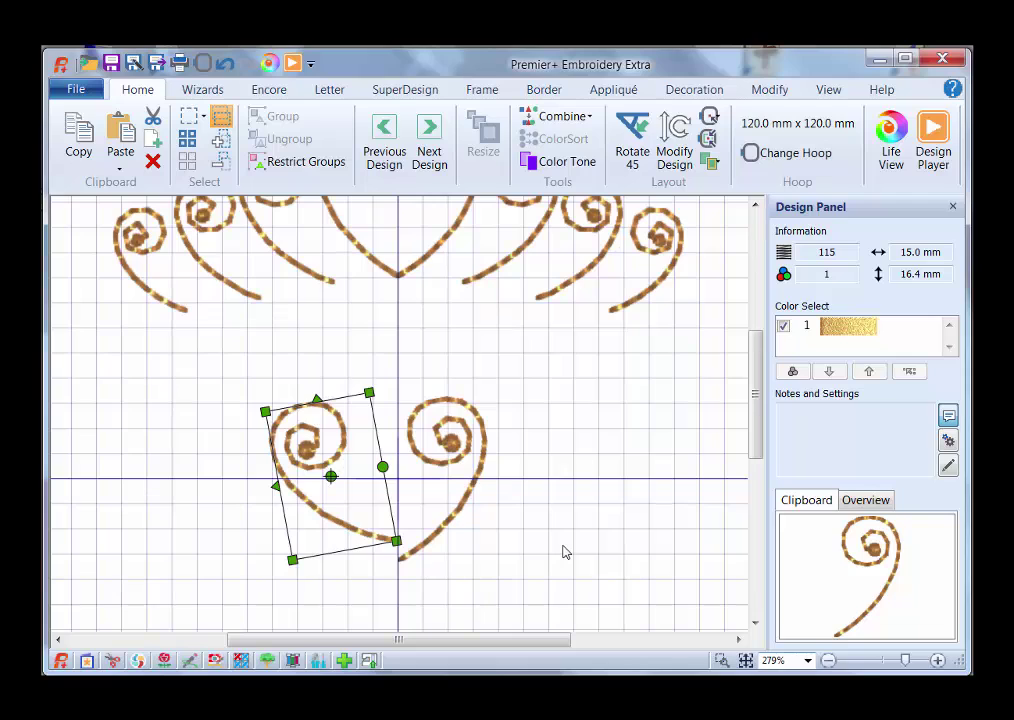
{"action": "key", "text": "Delete"}
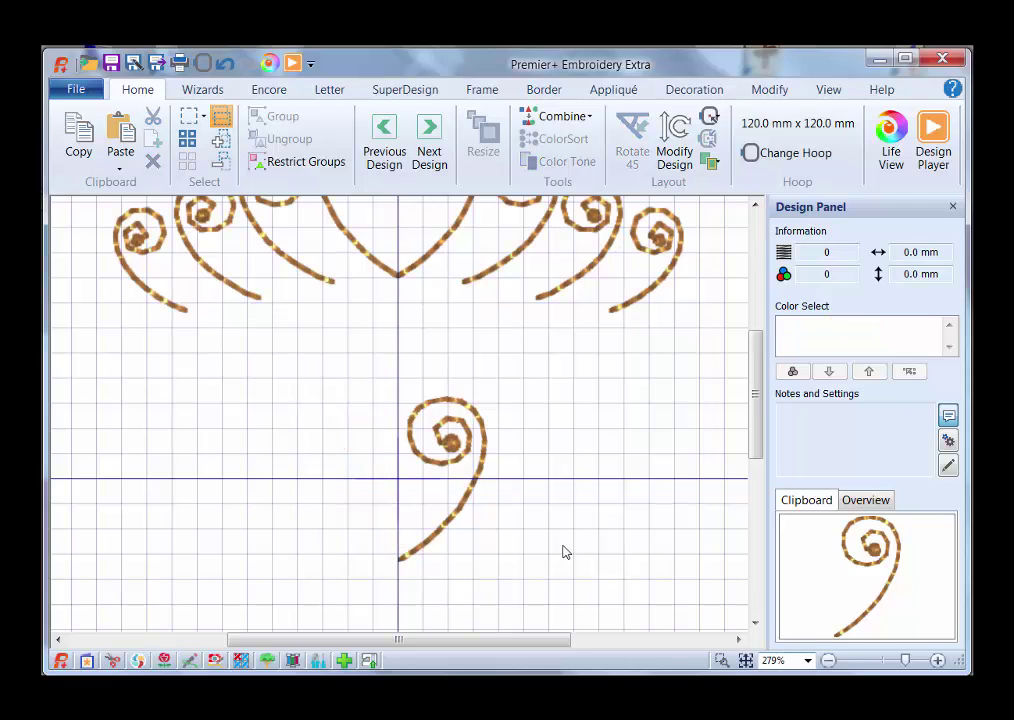
Fix the remaining rotated swirl as stitches and nudge it left so its tail end meets the vertical centre line
{"action": "left_click", "coordinate": [456, 440]}
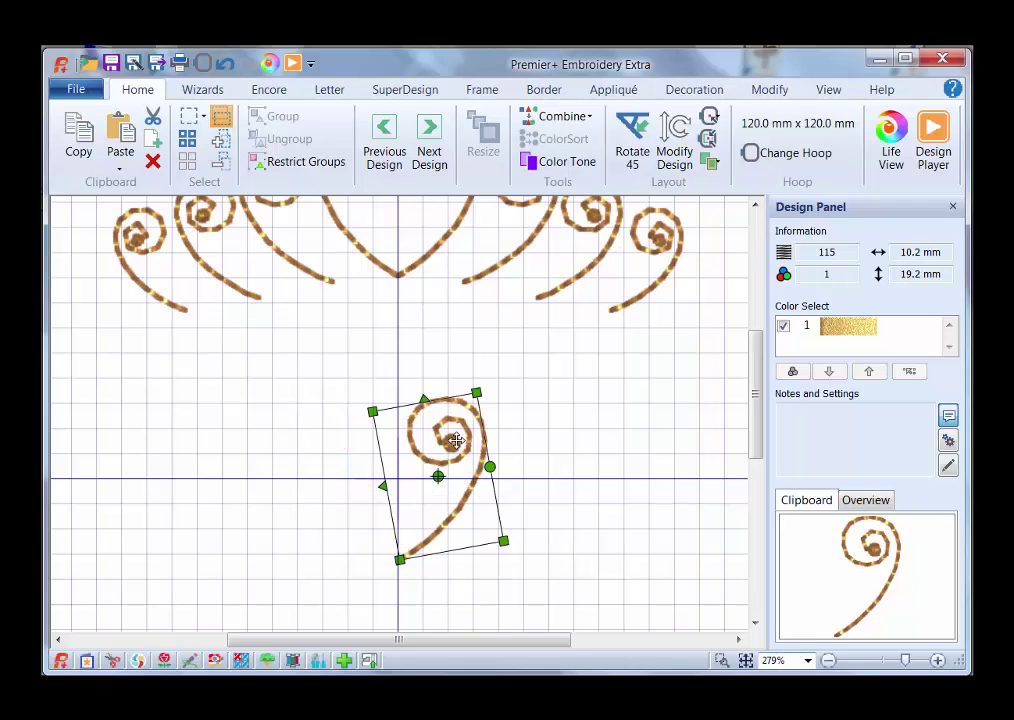
{"action": "left_click", "coordinate": [589, 118]}
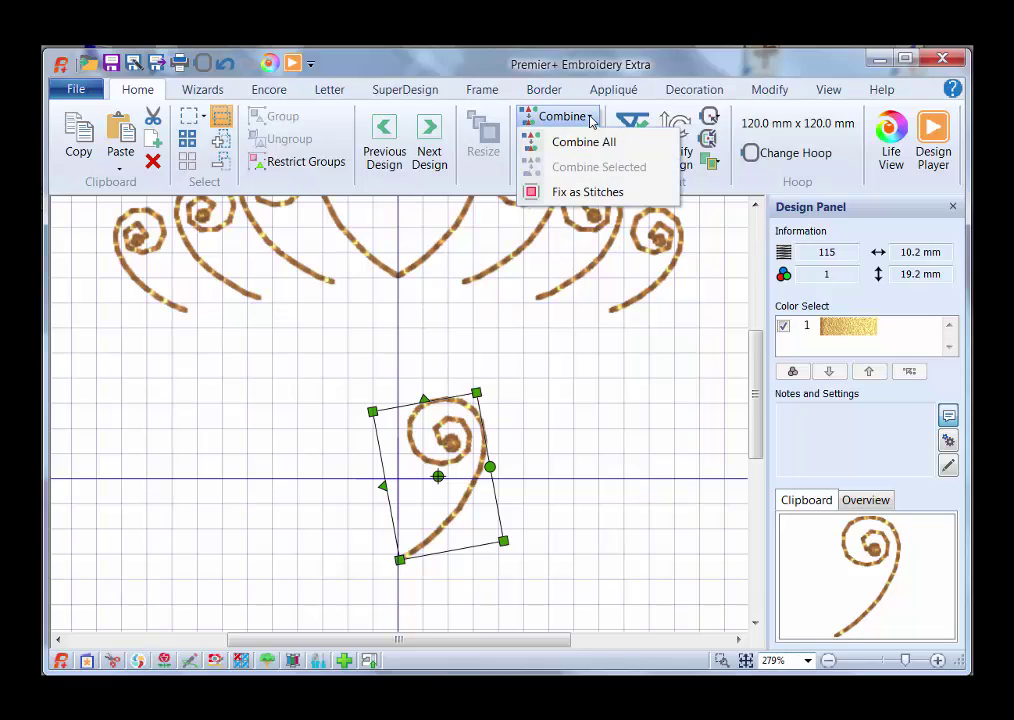
{"action": "left_click", "coordinate": [600, 199]}
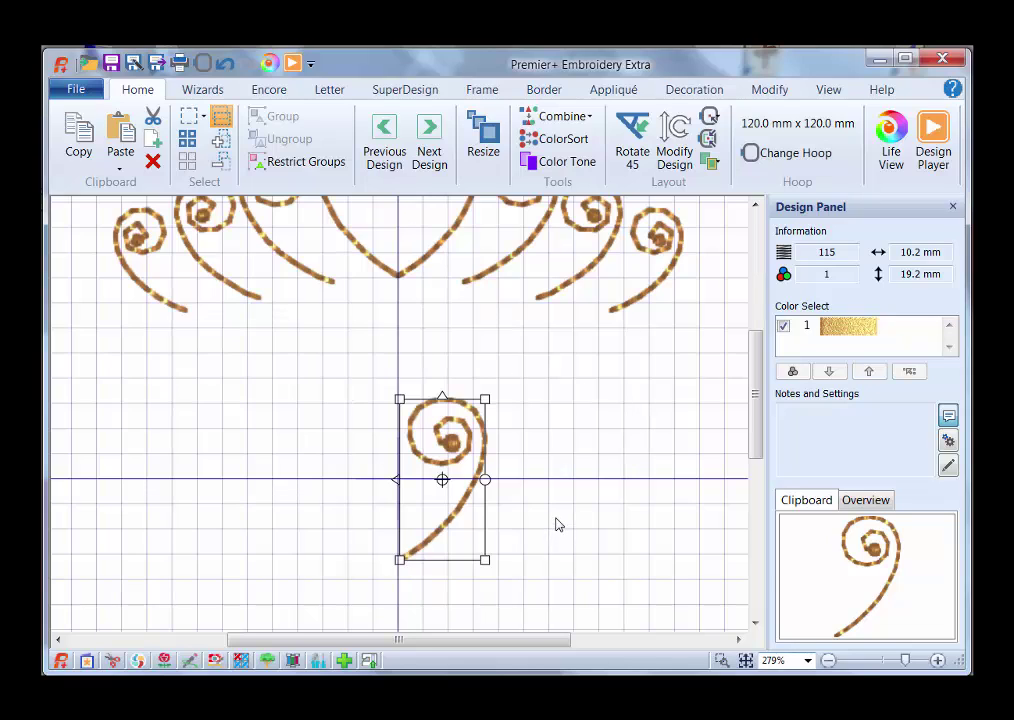
{"action": "key", "text": "Left"}
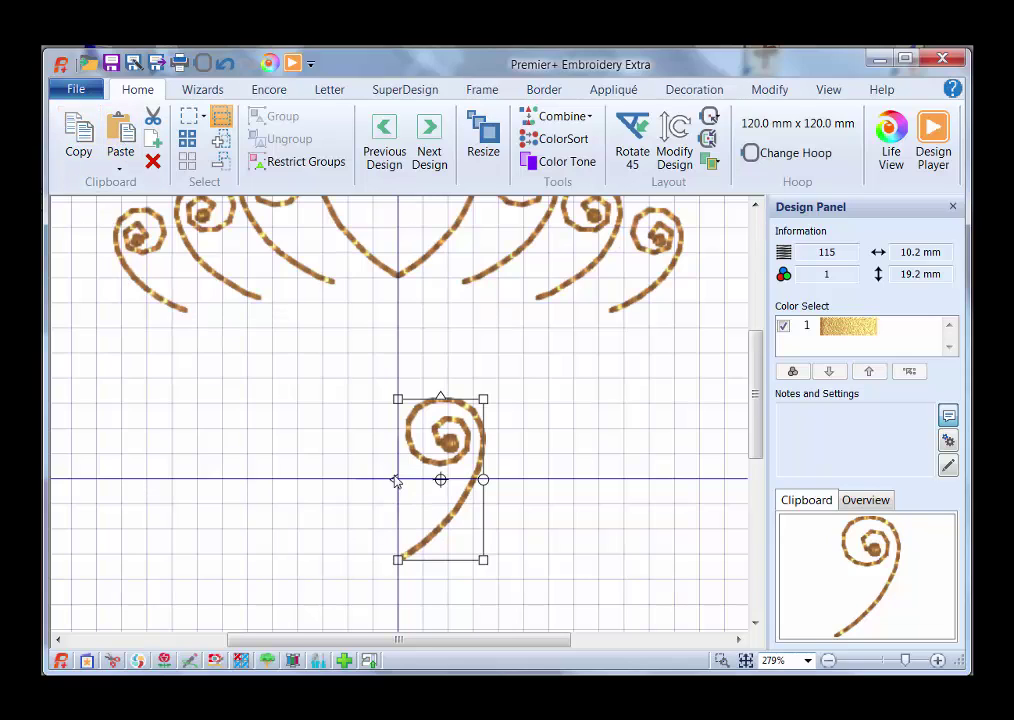
Mirror the duplicated swirl horizontally and nudge it left until both tail ends meet on the vertical centre line, forming a heart
{"action": "key", "text": "ctrl+h"}
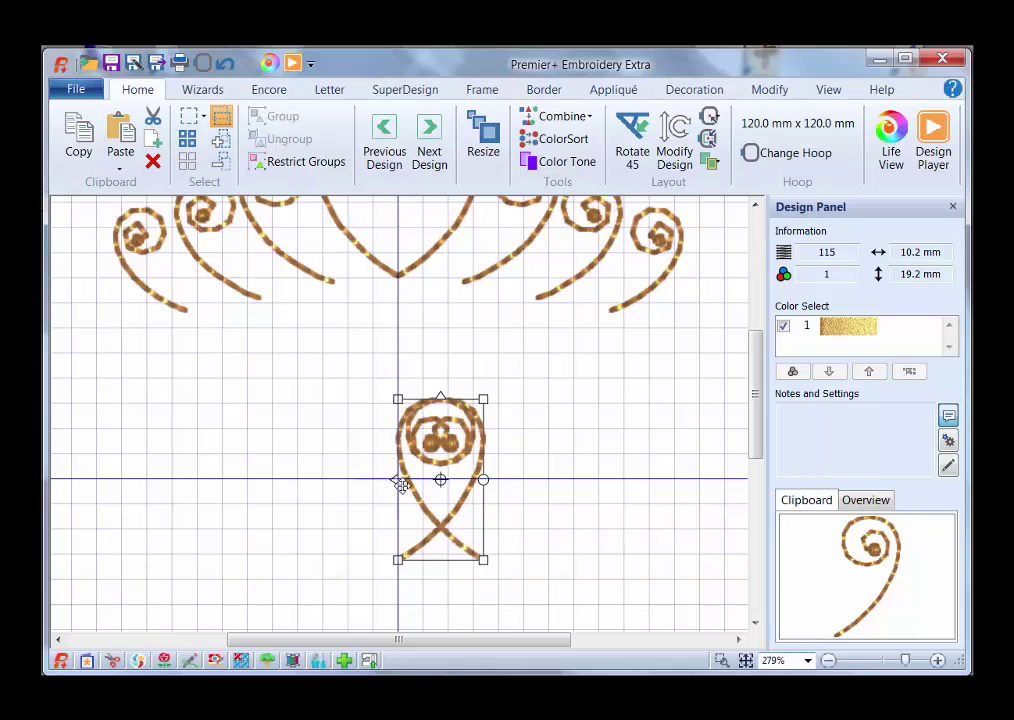
{"action": "key", "text": "Left"}
{"action": "key", "text": "Left"}
{"action": "key", "text": "Left"}
{"action": "key", "text": "Left"}
{"action": "key", "text": "Left"}
{"action": "key", "text": "Left"}
{"action": "key", "text": "Left"}
{"action": "key", "text": "Left"}
{"action": "key", "text": "Left"}
{"action": "key", "text": "Left"}
{"action": "key", "text": "Left"}
{"action": "key", "text": "Left"}
{"action": "key", "text": "Left"}
{"action": "key", "text": "Left"}
{"action": "key", "text": "Left"}
{"action": "key", "text": "Left"}
{"action": "key", "text": "Left"}
{"action": "key", "text": "Left"}
{"action": "key", "text": "Left"}
{"action": "key", "text": "Left"}
{"action": "key", "text": "Left"}
{"action": "key", "text": "Left"}
{"action": "key", "text": "Left"}
{"action": "key", "text": "Left"}
{"action": "key", "text": "Left"}
{"action": "key", "text": "Left"}
{"action": "key", "text": "Left"}
{"action": "key", "text": "Left"}
{"action": "key", "text": "Left"}
{"action": "key", "text": "Left"}
{"action": "key", "text": "Left"}
{"action": "key", "text": "Left"}
{"action": "key", "text": "Left"}
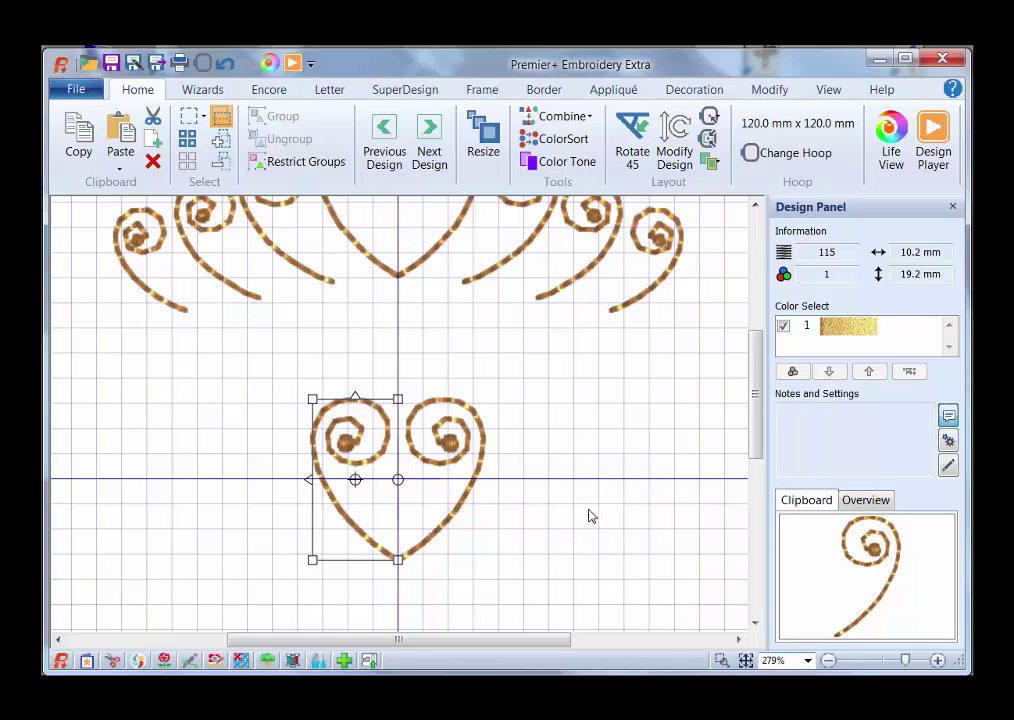
Box-select both halves of the heart and combine them into one design
{"action": "left_click", "coordinate": [205, 120]}
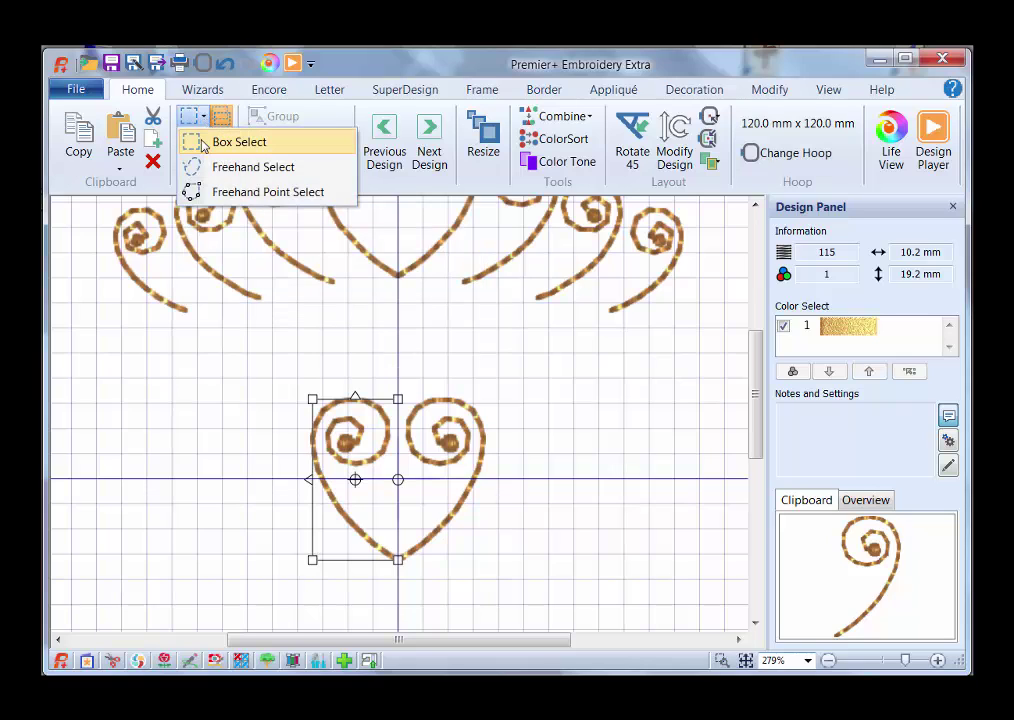
{"action": "left_click", "coordinate": [230, 140]}
{"action": "left_click_drag", "start_coordinate": [263, 370], "coordinate": [514, 597]}
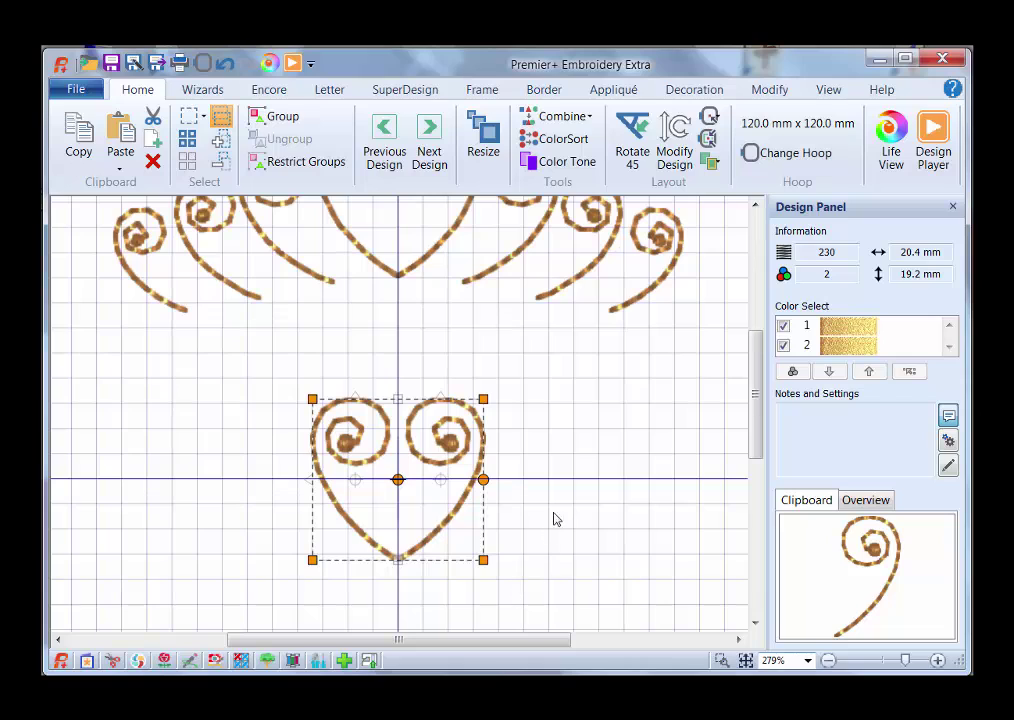
{"action": "left_click", "coordinate": [590, 120]}
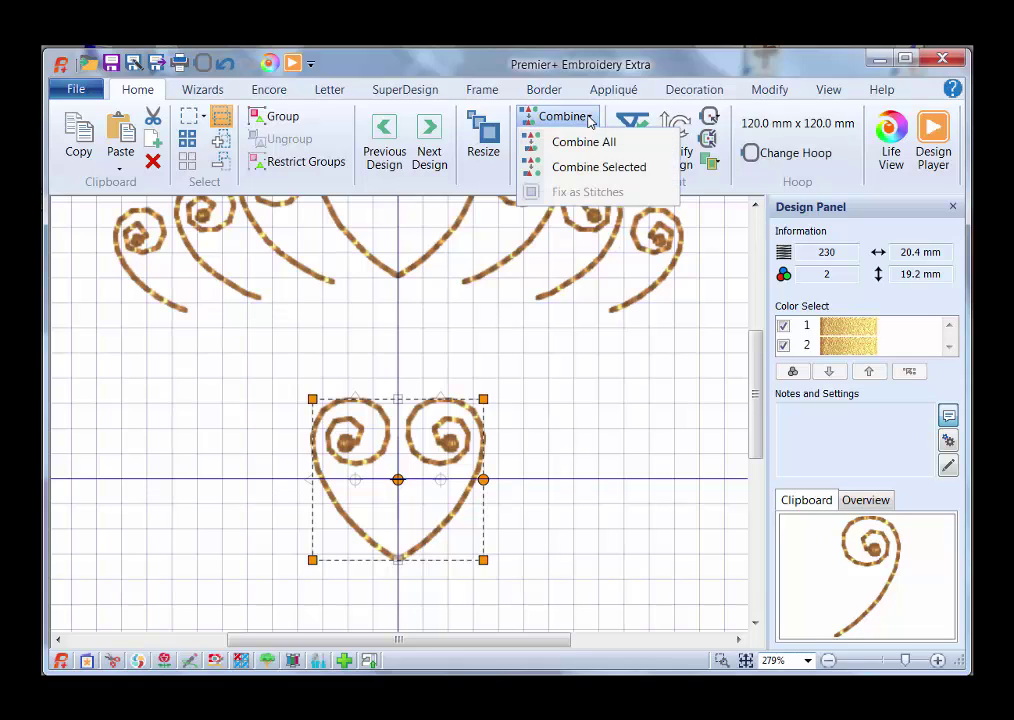
{"action": "left_click", "coordinate": [607, 167]}
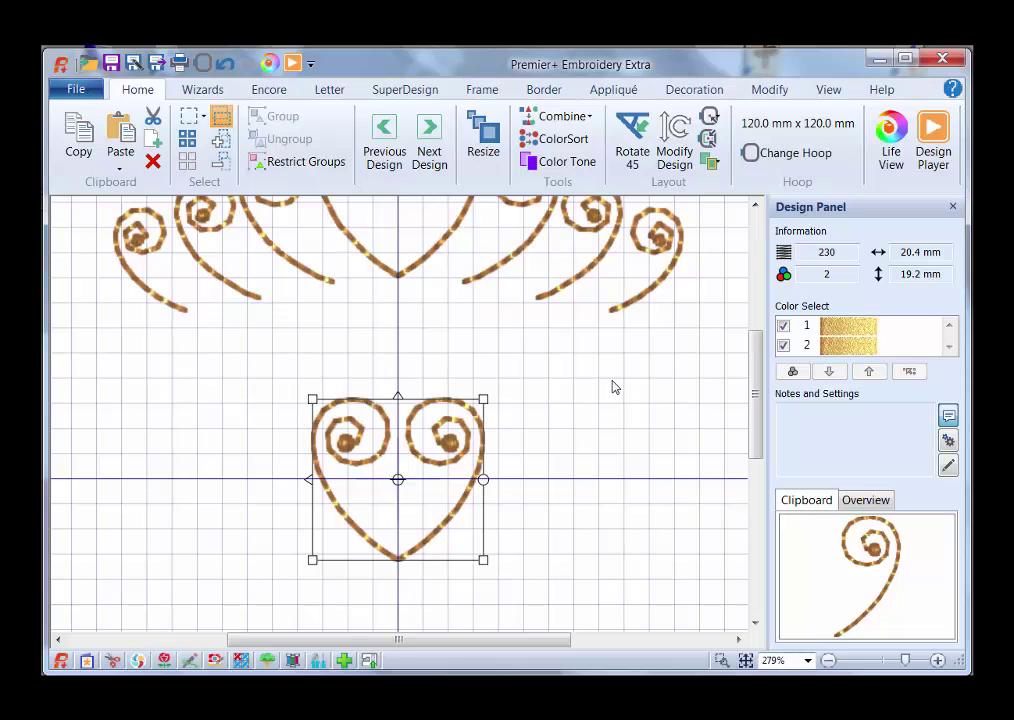
Add a 16 mm Wreath swirl SuperDesign and place it just right of the heart, slightly lower
{"action": "left_click_drag", "start_coordinate": [548, 645], "coordinate": [573, 645]}
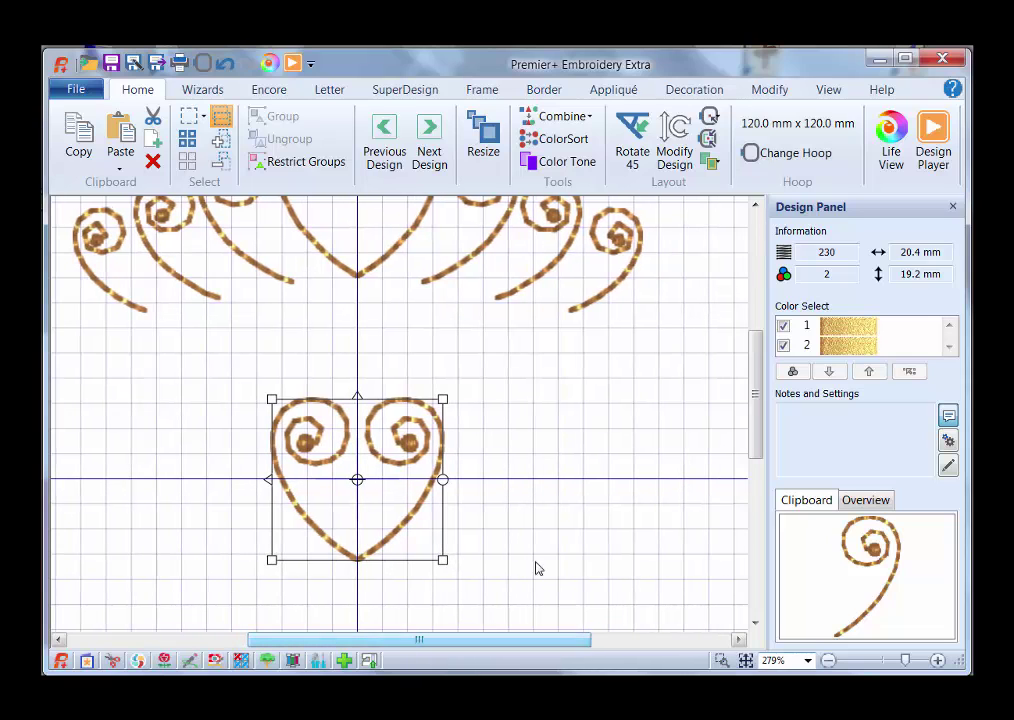
{"action": "left_click", "coordinate": [417, 92]}
{"action": "left_click", "coordinate": [400, 119]}
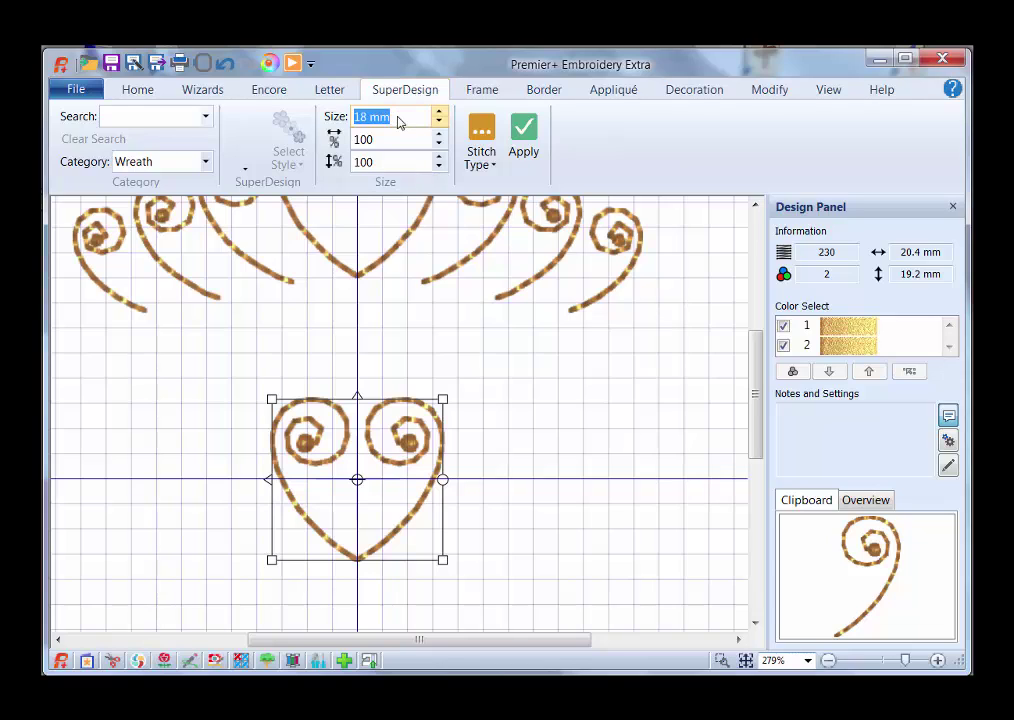
{"action": "type", "text": "1"}
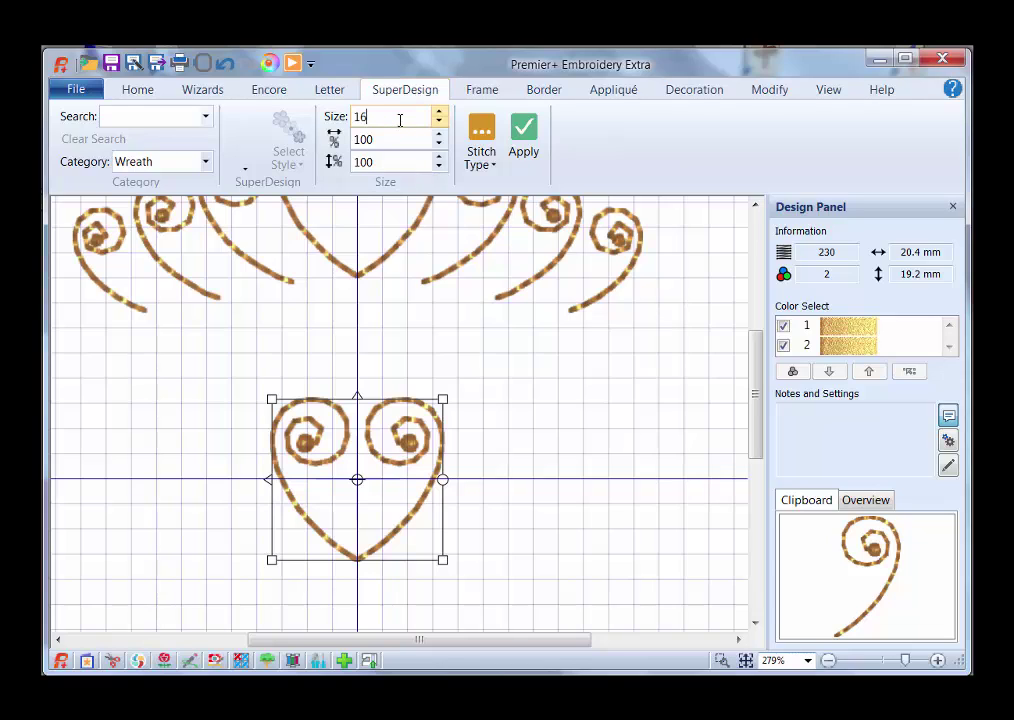
{"action": "type", "text": "6"}
{"action": "key", "text": "Return"}
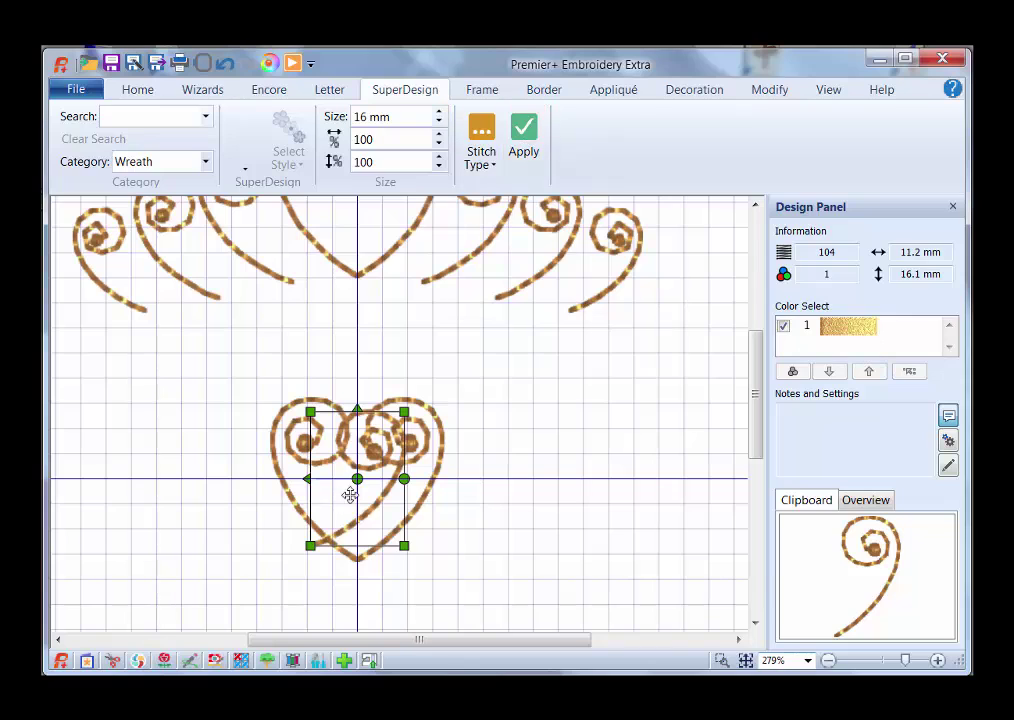
{"action": "left_click_drag", "start_coordinate": [388, 452], "coordinate": [507, 490]}
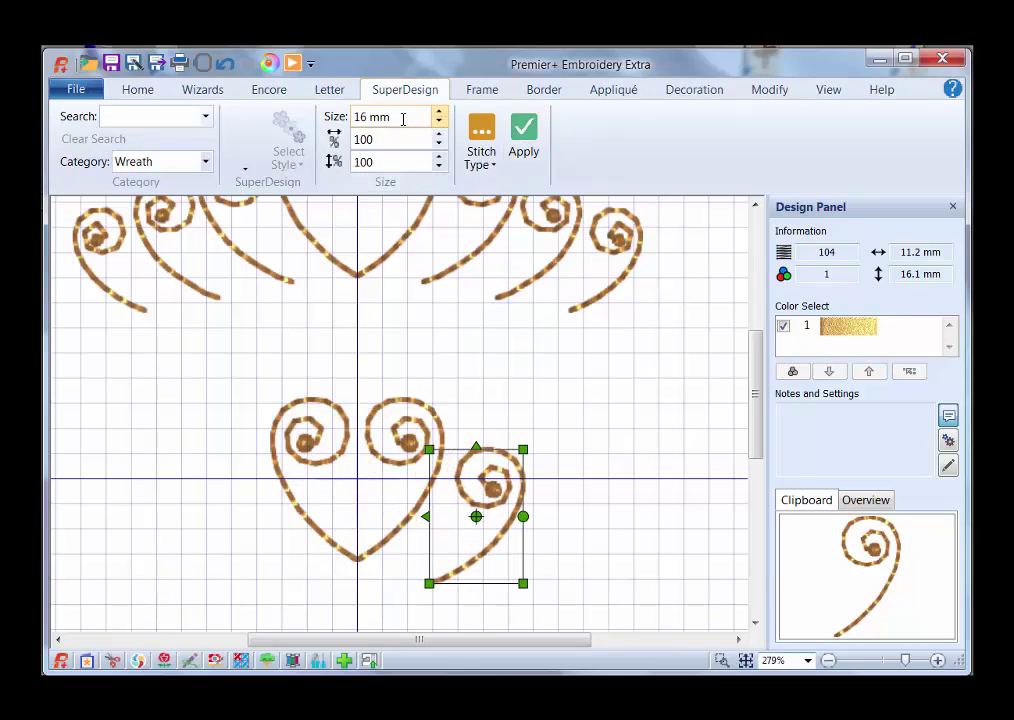
Add a 14 mm swirl SuperDesign and place it to the lower right of the 16 mm swirl
{"action": "left_click", "coordinate": [404, 120]}
{"action": "type", "text": "14"}
{"action": "left_click", "coordinate": [526, 138]}
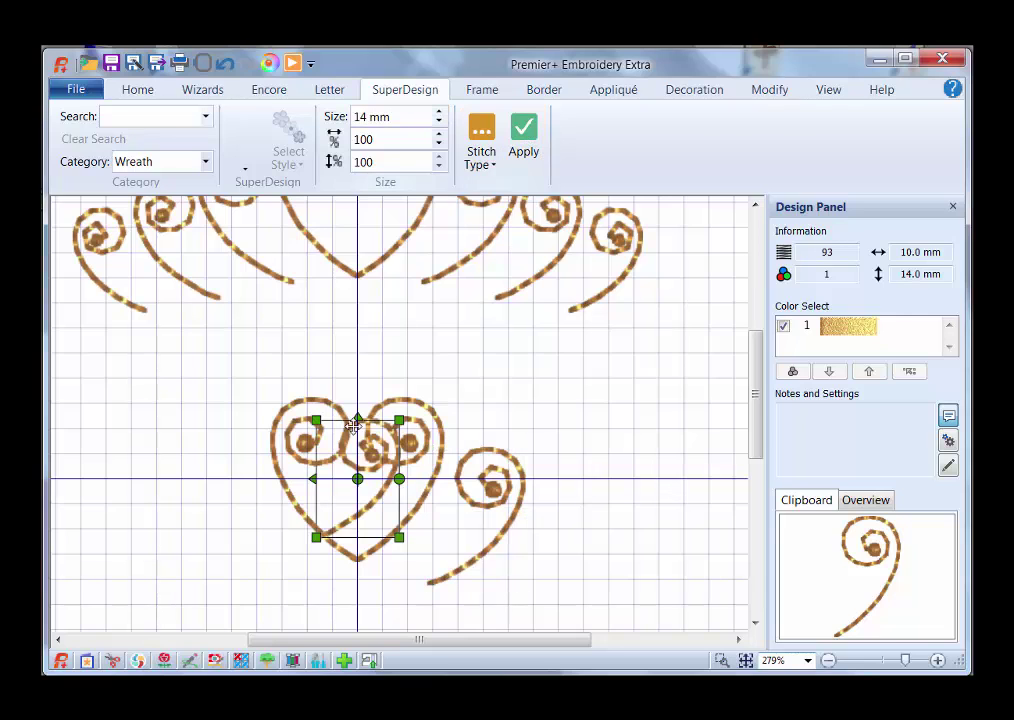
Add a 12 mm swirl SuperDesign and place it right of the 14 mm swirl
{"action": "left_click", "coordinate": [390, 117]}
{"action": "type", "text": "1"}
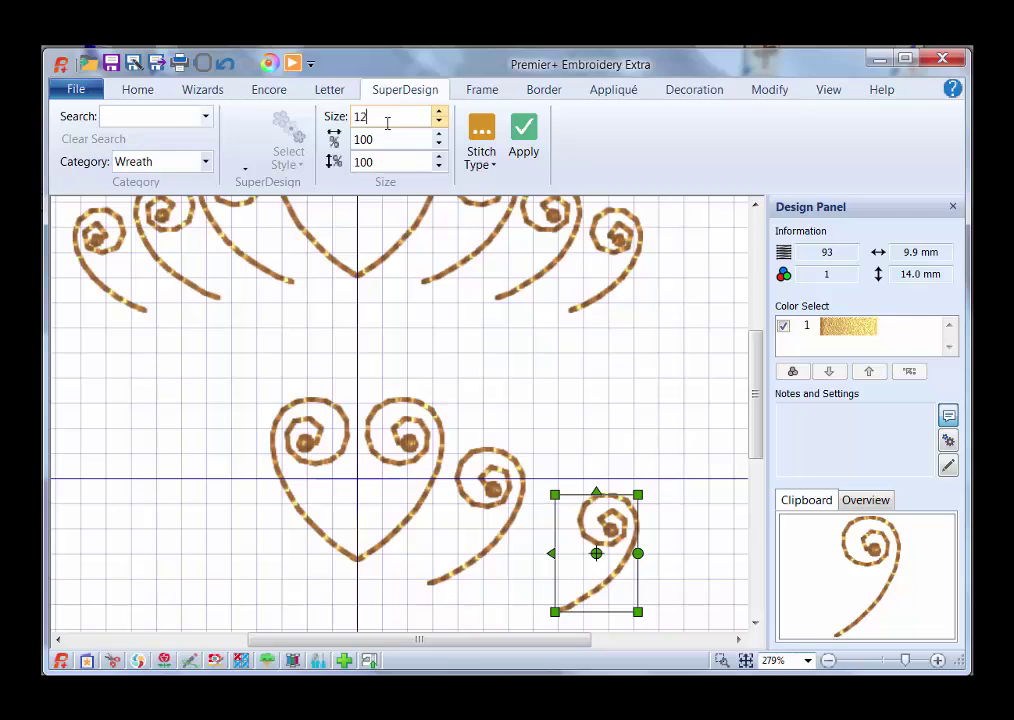
{"action": "type", "text": "2"}
{"action": "key", "text": "Return"}
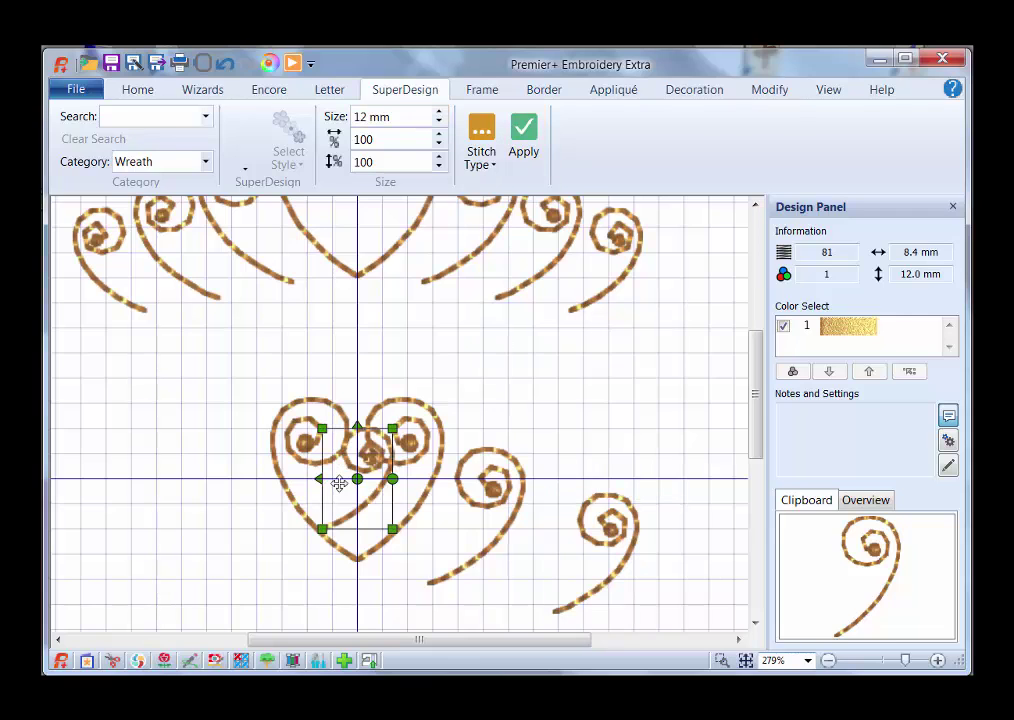
{"action": "left_click_drag", "start_coordinate": [357, 460], "coordinate": [665, 556]}
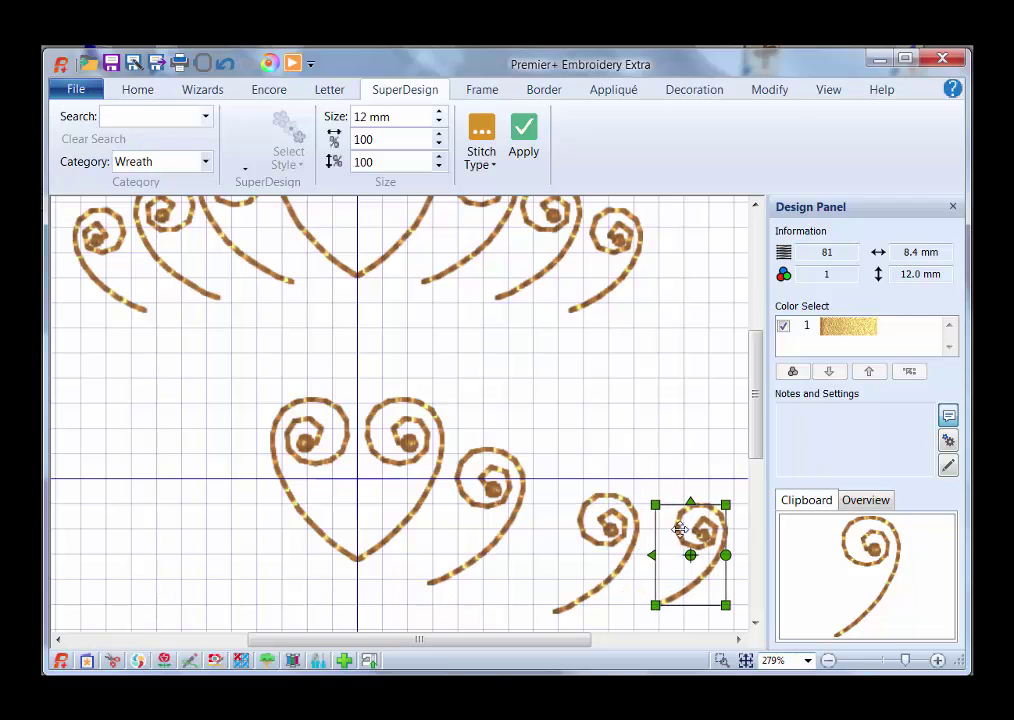
Move the 16 mm and 14 mm swirls up and left so they descend in a row close beside the heart
{"action": "left_click", "coordinate": [600, 515]}
{"action": "left_click_drag", "start_coordinate": [600, 515], "coordinate": [579, 495]}
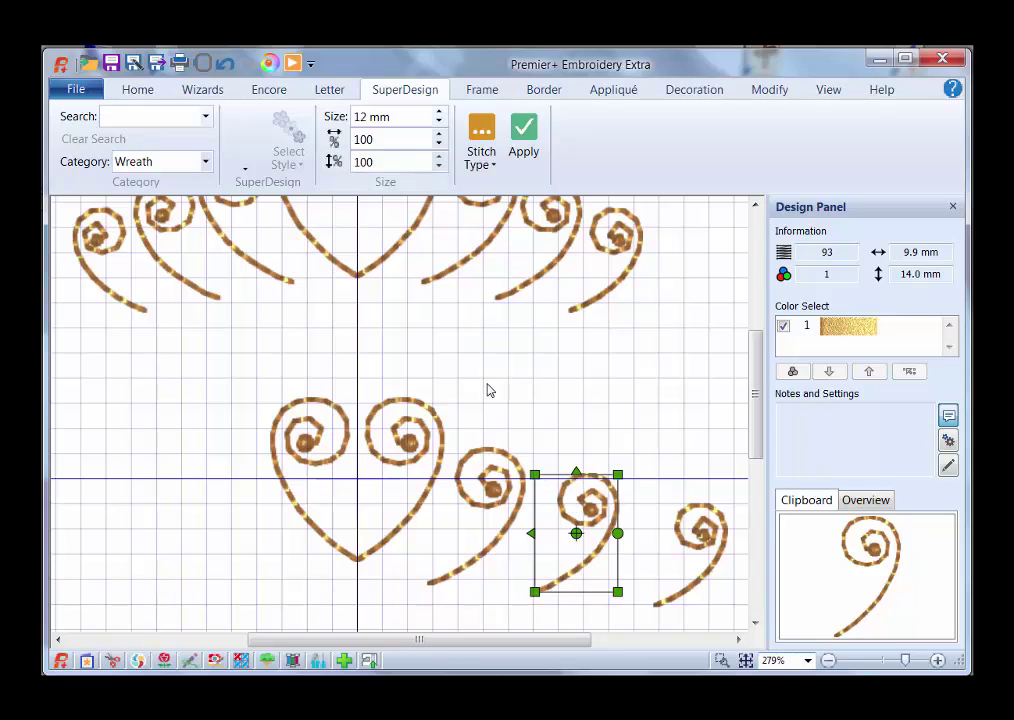
{"action": "left_click", "coordinate": [485, 483]}
{"action": "left_click_drag", "start_coordinate": [485, 483], "coordinate": [478, 465]}
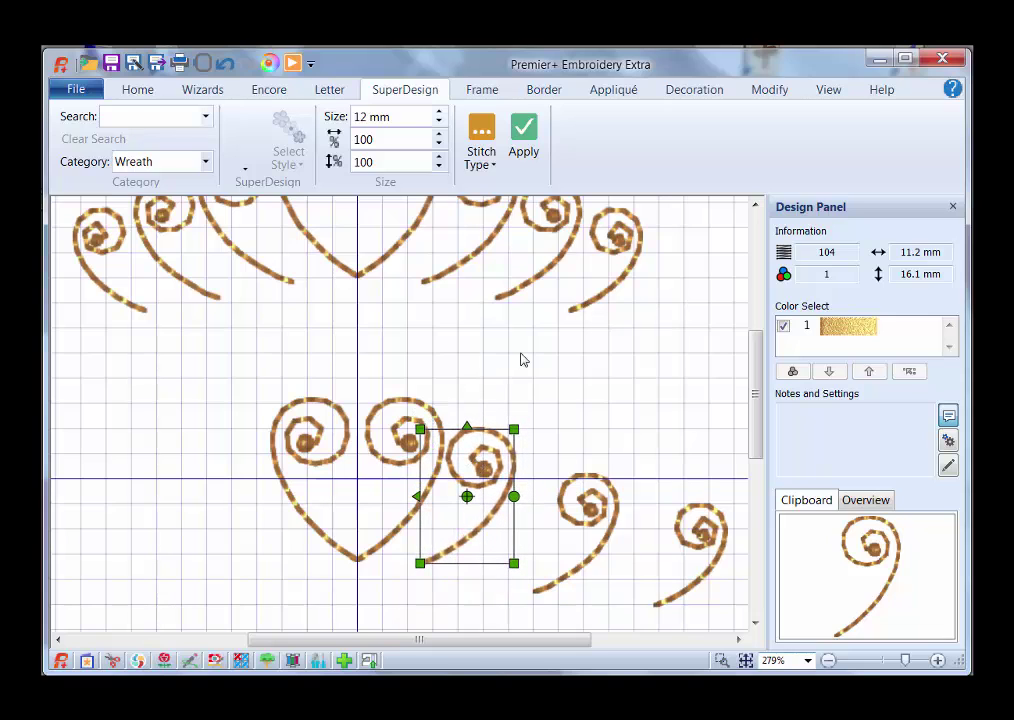
{"action": "left_click", "coordinate": [597, 502]}
{"action": "left_click_drag", "start_coordinate": [597, 502], "coordinate": [574, 485]}
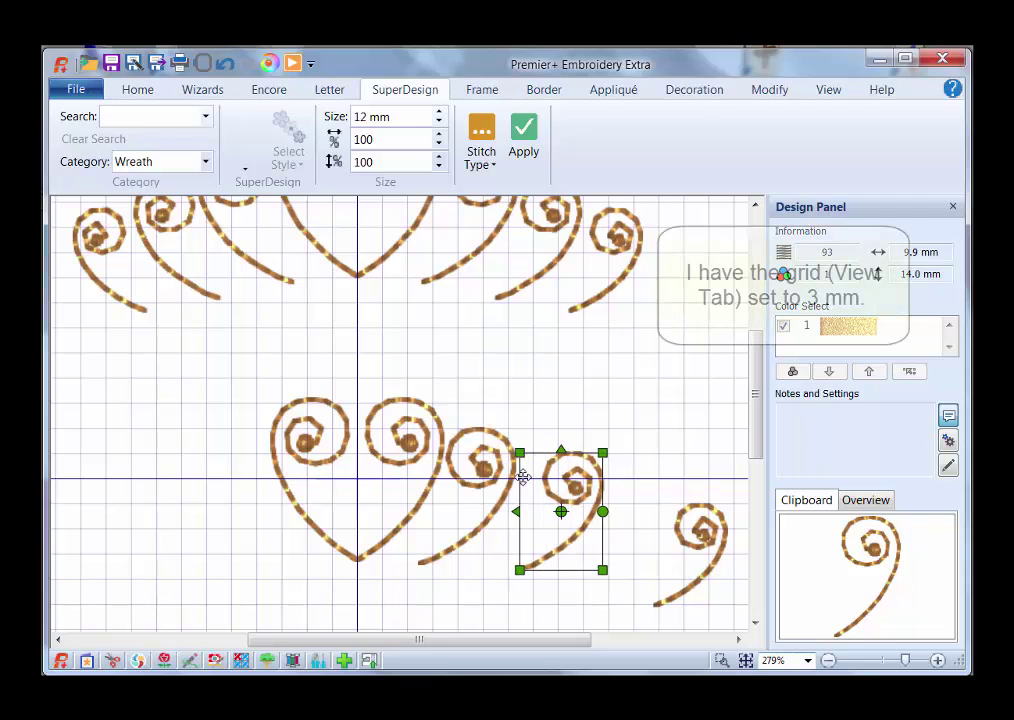
Fine-tune the spacing by nudging the 16 mm swirl slightly right and the 14 mm swirl left towards it
{"action": "left_click", "coordinate": [487, 485]}
{"action": "key", "text": "Right"}
{"action": "left_click", "coordinate": [580, 474]}
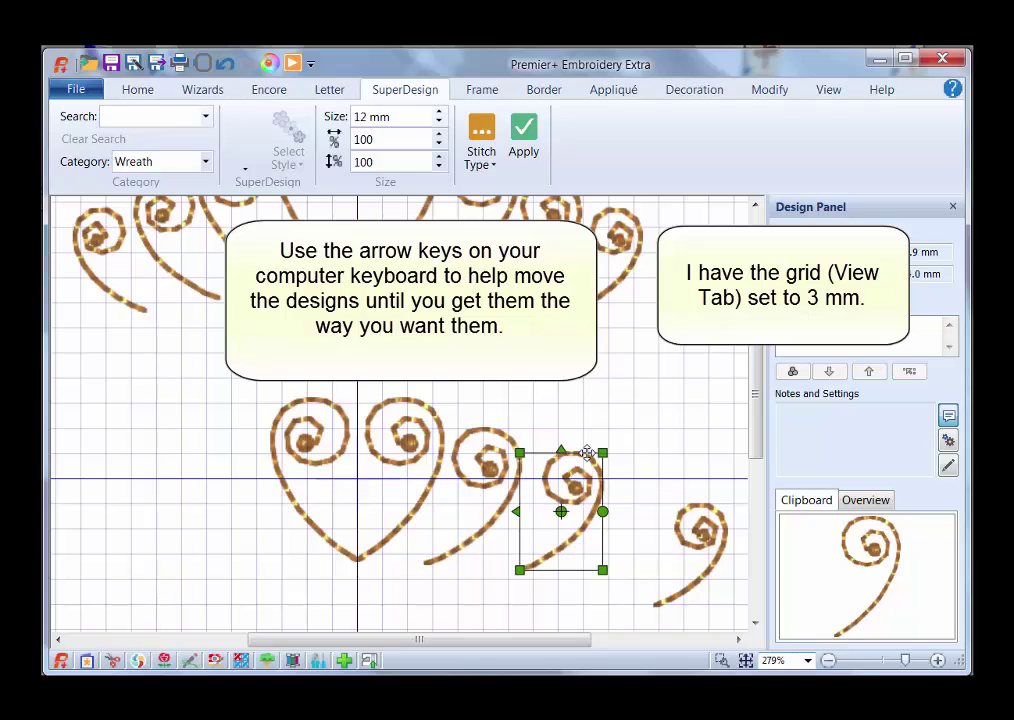
{"action": "key", "text": "Left"}
{"action": "key", "text": "Left"}
{"action": "key", "text": "Left"}
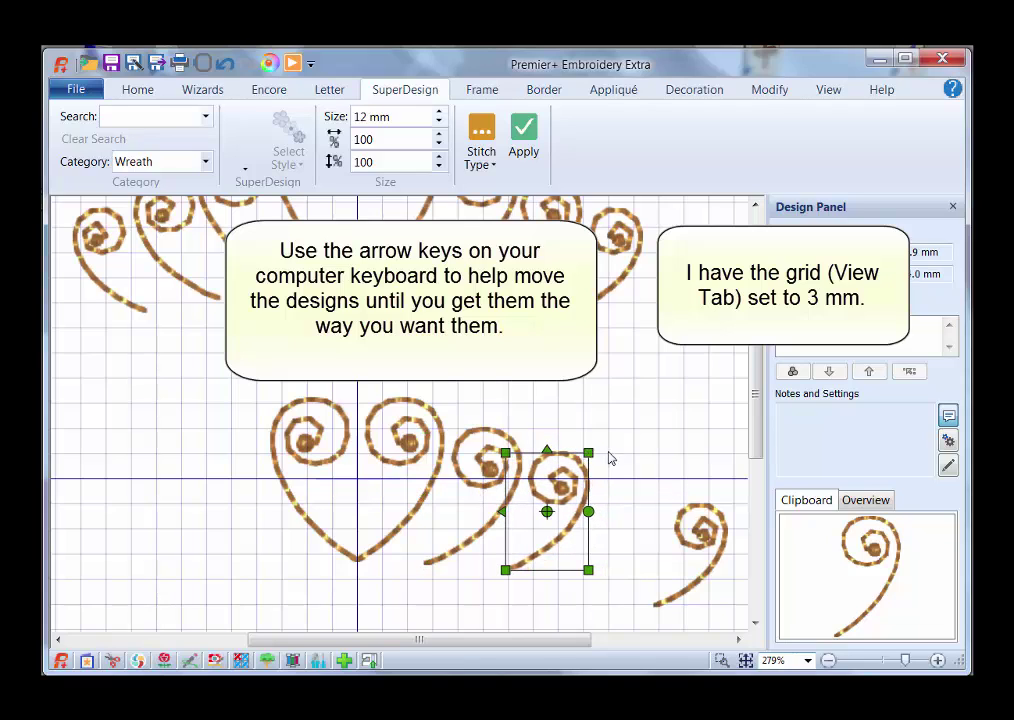
Move the 12 mm swirl up and left until it sits close beside the 14 mm swirl
{"action": "left_click", "coordinate": [680, 540]}
{"action": "key", "text": "Left"}
{"action": "key", "text": "Left"}
{"action": "key", "text": "Left"}
{"action": "key", "text": "Up"}
{"action": "key", "text": "Up"}
{"action": "key", "text": "Up"}
{"action": "left_click_drag", "start_coordinate": [668, 507], "coordinate": [628, 504]}
{"action": "key", "text": "Left"}
{"action": "key", "text": "Left"}
{"action": "key", "text": "Left"}
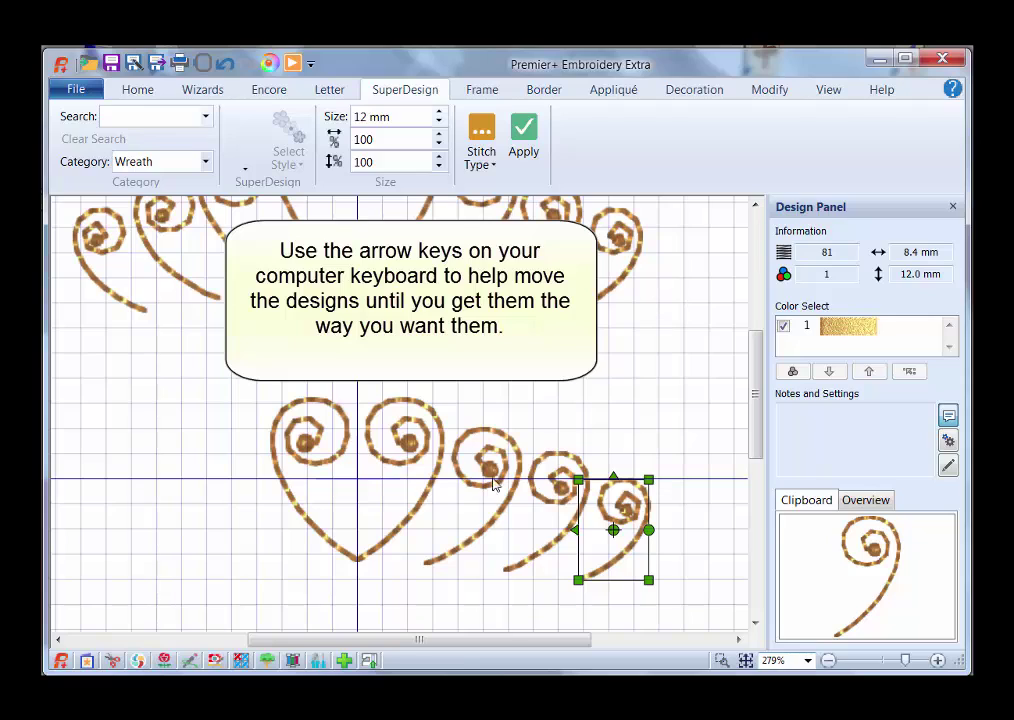
{"action": "key", "text": "Left"}
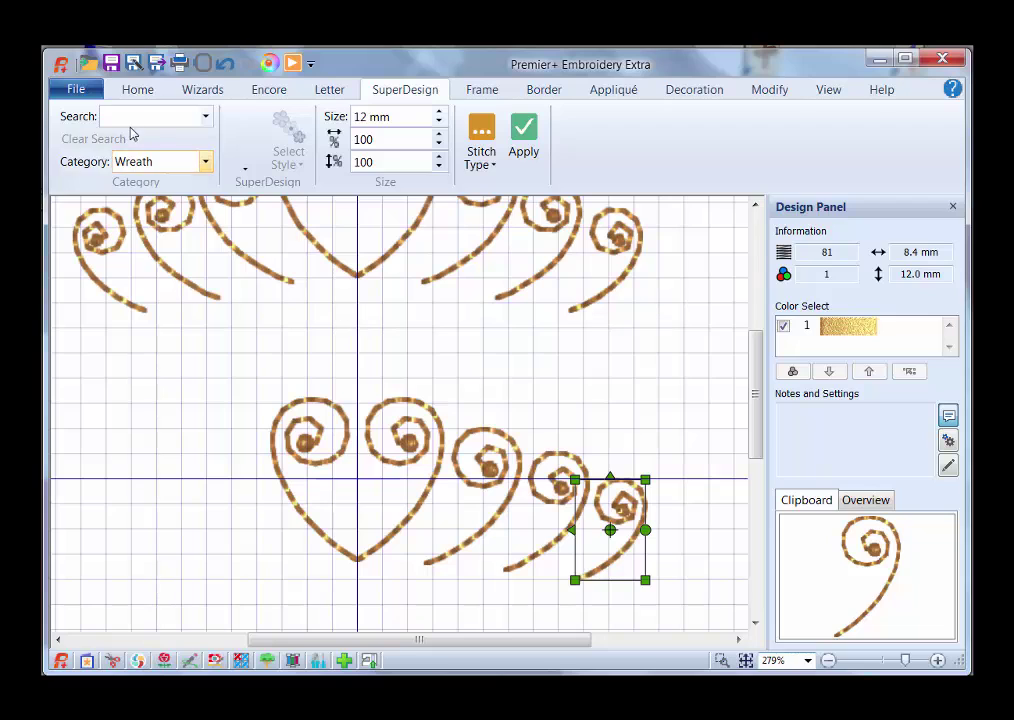
Select the three swirls right of the heart and combine only the selected designs into one
{"action": "left_click", "coordinate": [140, 90]}
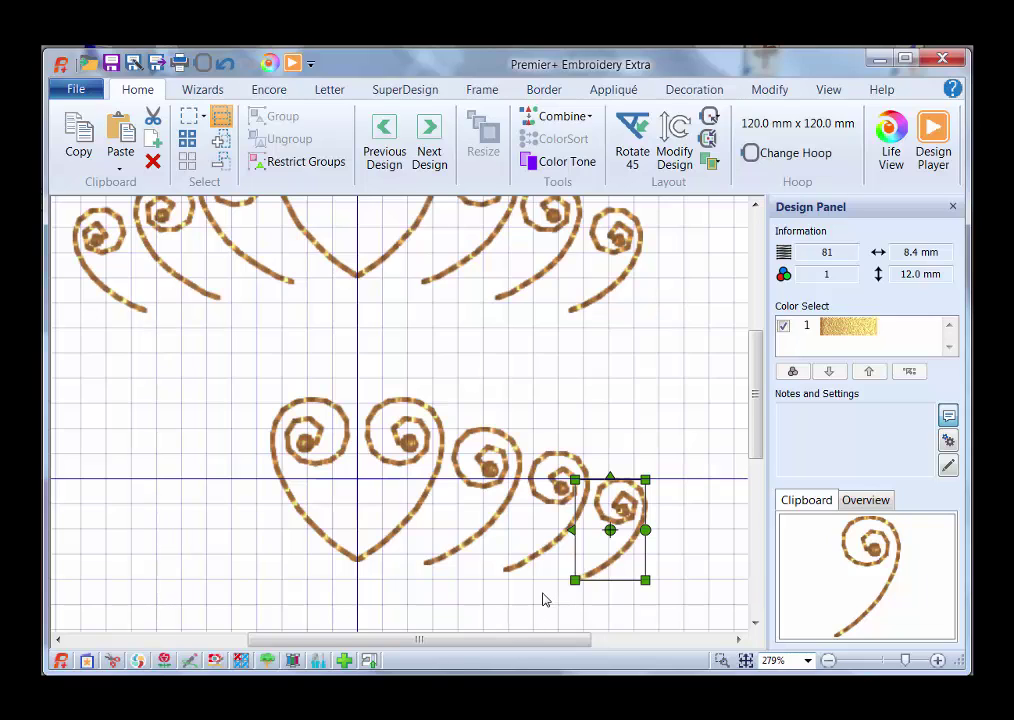
{"action": "left_click", "coordinate": [190, 117]}
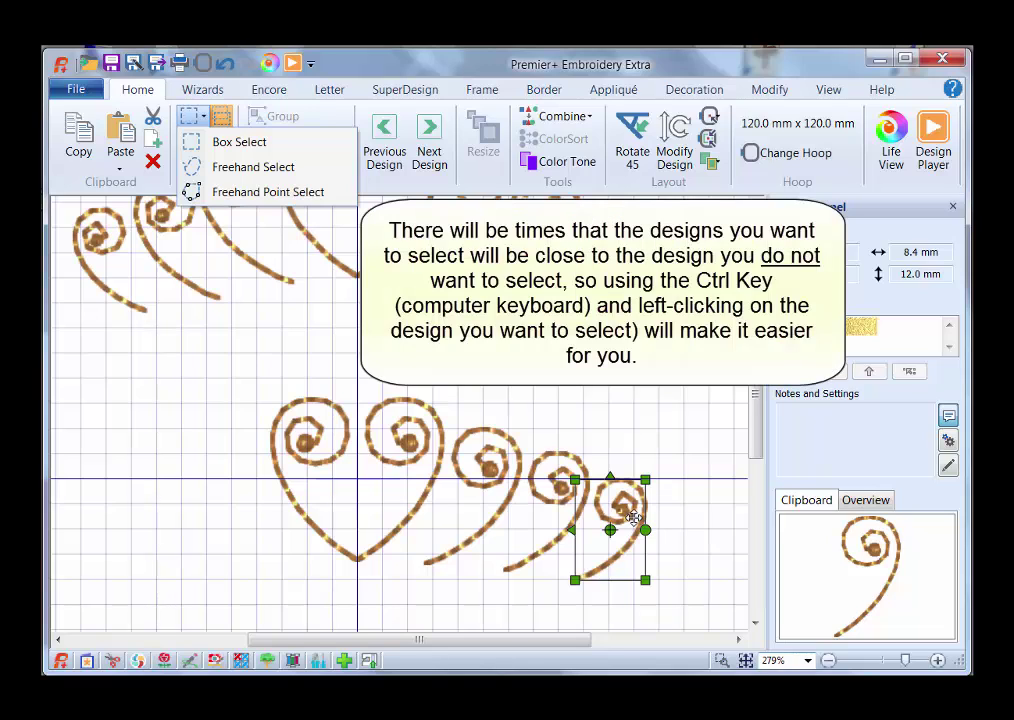
{"action": "left_click", "coordinate": [543, 482], "text": "ctrl"}
{"action": "left_click", "coordinate": [472, 455], "text": "ctrl"}
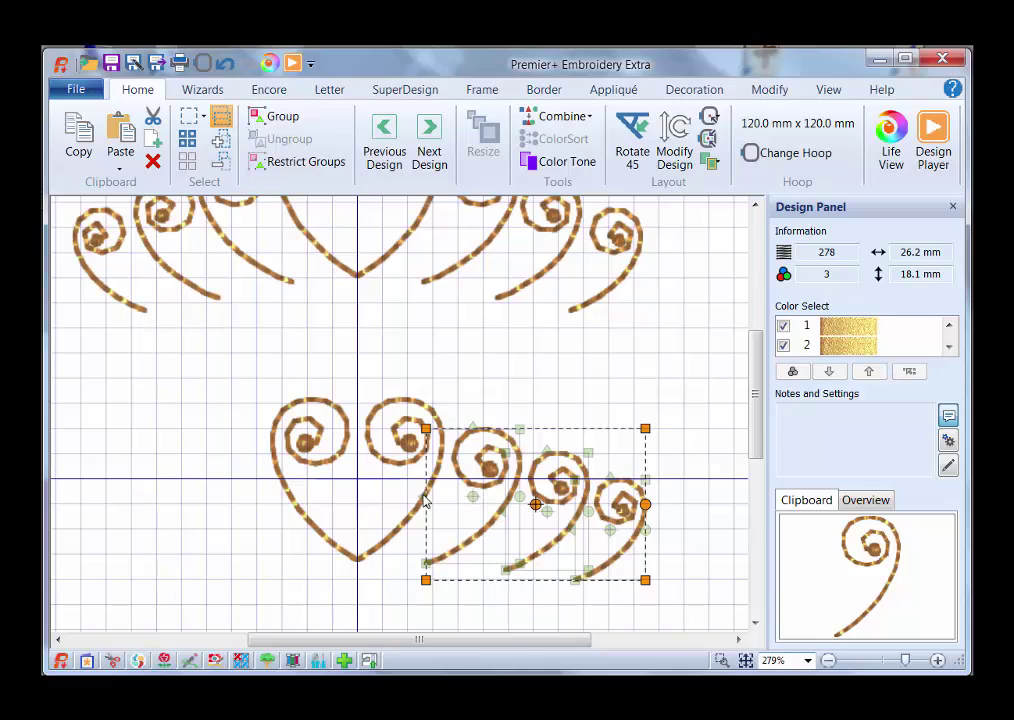
{"action": "left_click", "coordinate": [590, 118]}
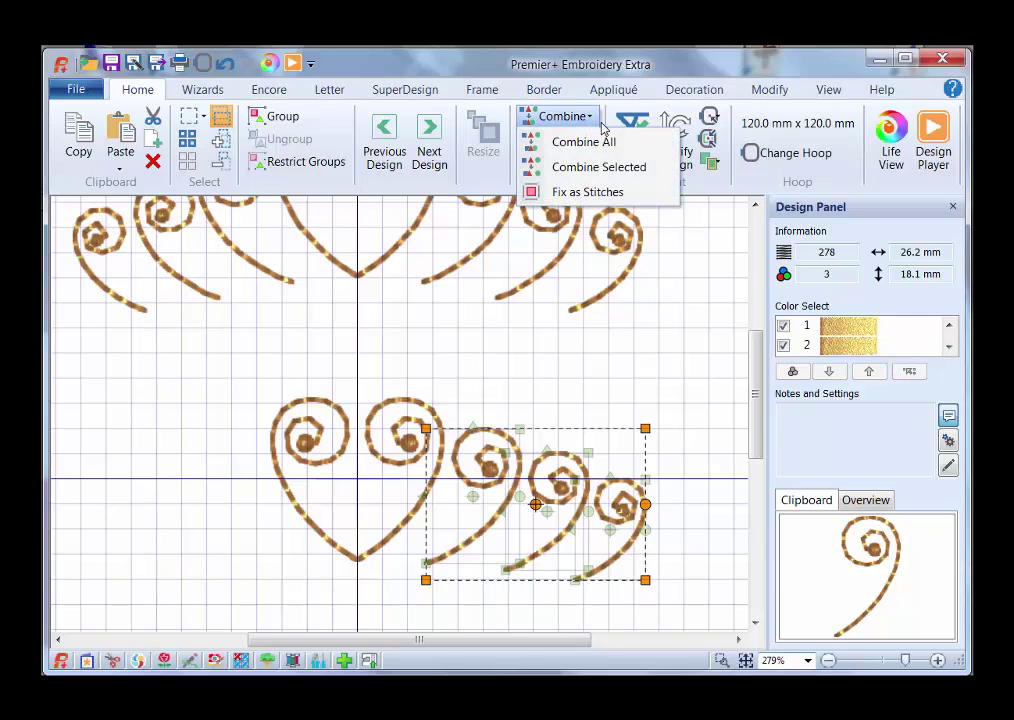
{"action": "left_click", "coordinate": [623, 169]}
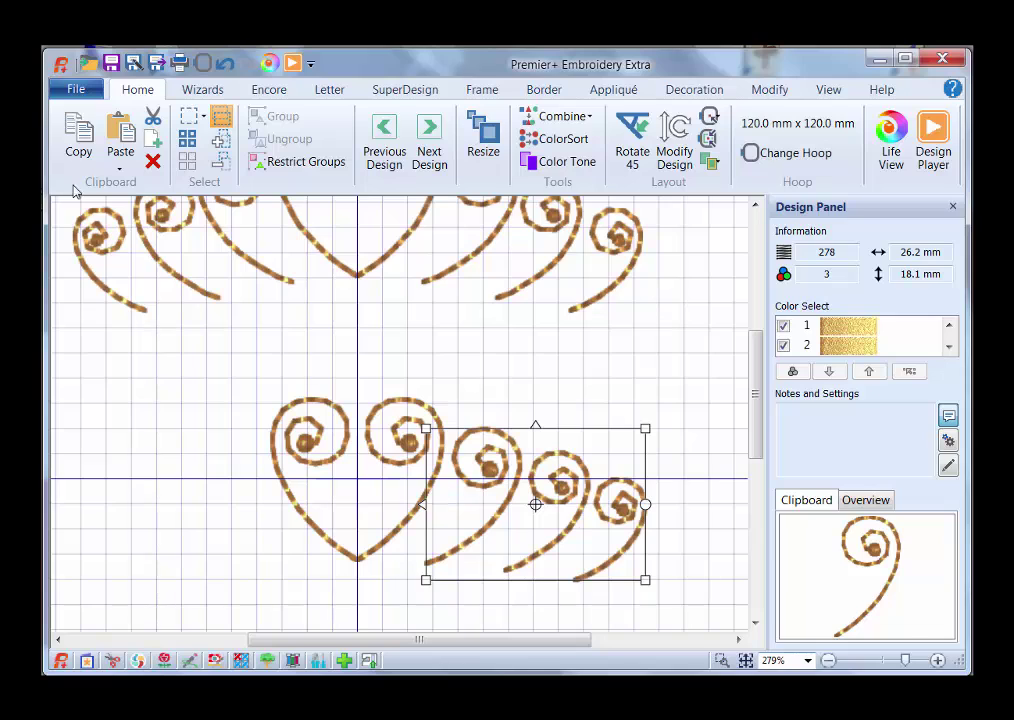
Copy and paste the combined three-swirl group and mirror the duplicate horizontally
{"action": "left_click", "coordinate": [76, 145]}
{"action": "left_click", "coordinate": [120, 140]}
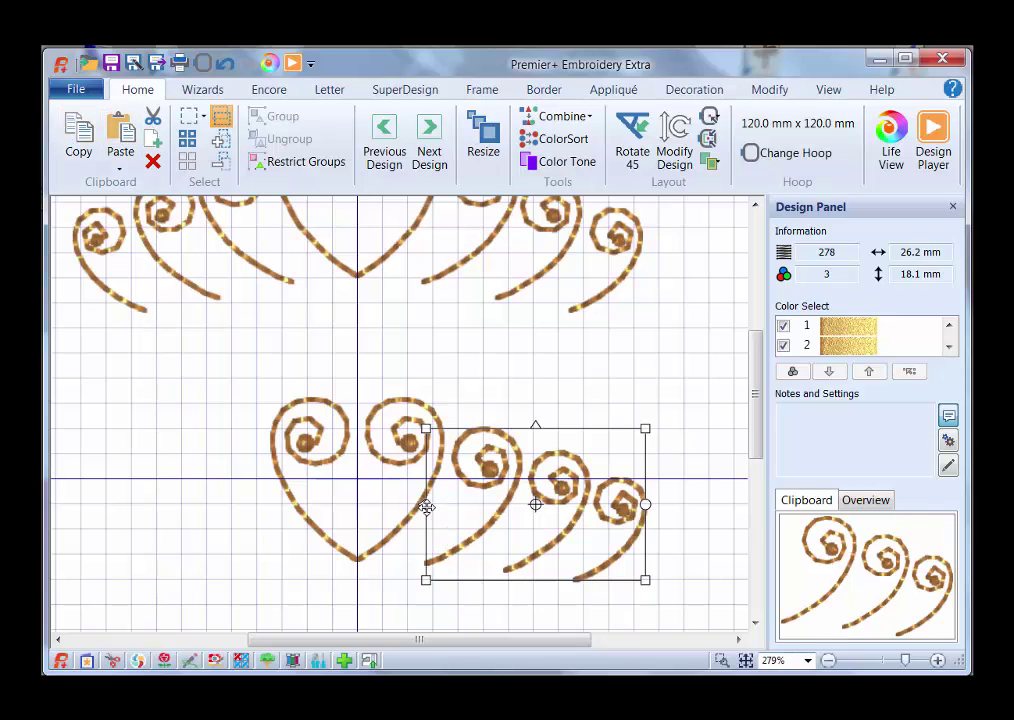
{"action": "key", "text": "ctrl+h"}
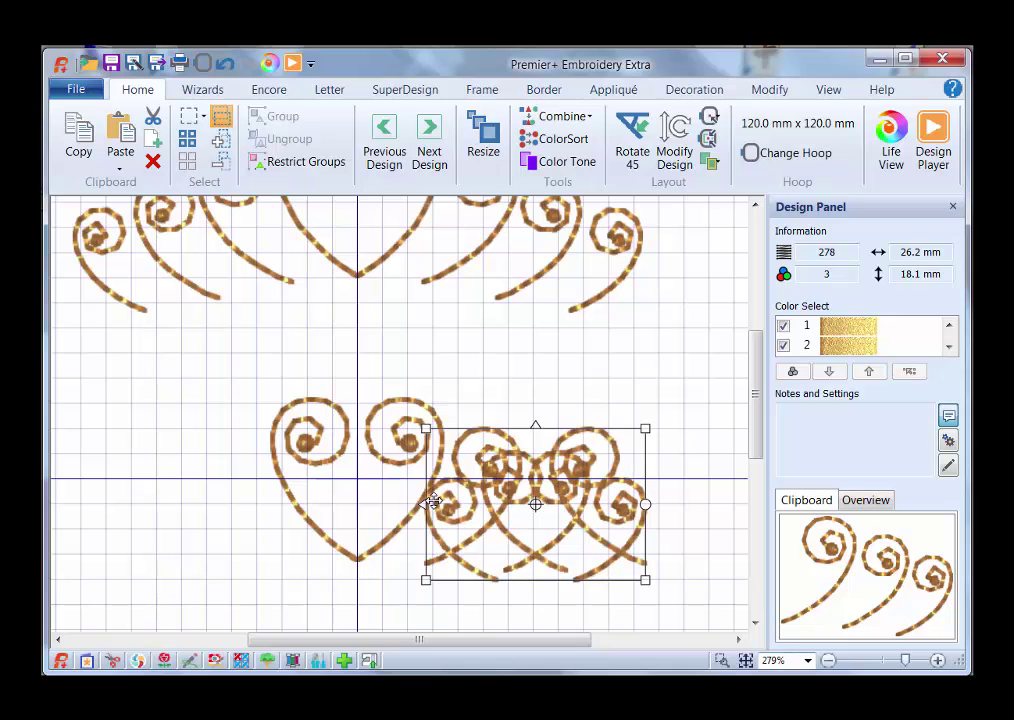
Move the mirrored three-swirl group left past the heart until it sits symmetrically to the group on the heart's right
{"action": "key", "text": "Left"}
{"action": "key", "text": "Left"}
{"action": "key", "text": "Left"}
{"action": "key", "text": "Left"}
{"action": "key", "text": "Left"}
{"action": "key", "text": "Left"}
{"action": "key", "text": "Left"}
{"action": "key", "text": "Left"}
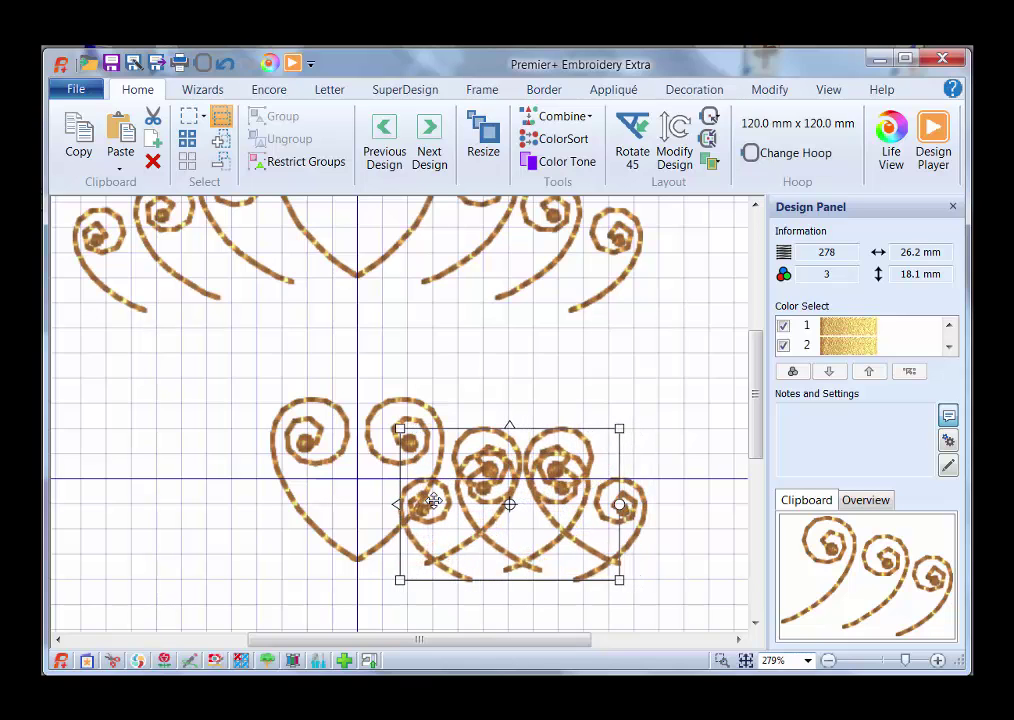
{"action": "key", "text": "Left"}
{"action": "key", "text": "Left"}
{"action": "key", "text": "Left"}
{"action": "key", "text": "Left"}
{"action": "key", "text": "Left"}
{"action": "key", "text": "Left"}
{"action": "key", "text": "Left"}
{"action": "key", "text": "Left"}
{"action": "key", "text": "Left"}
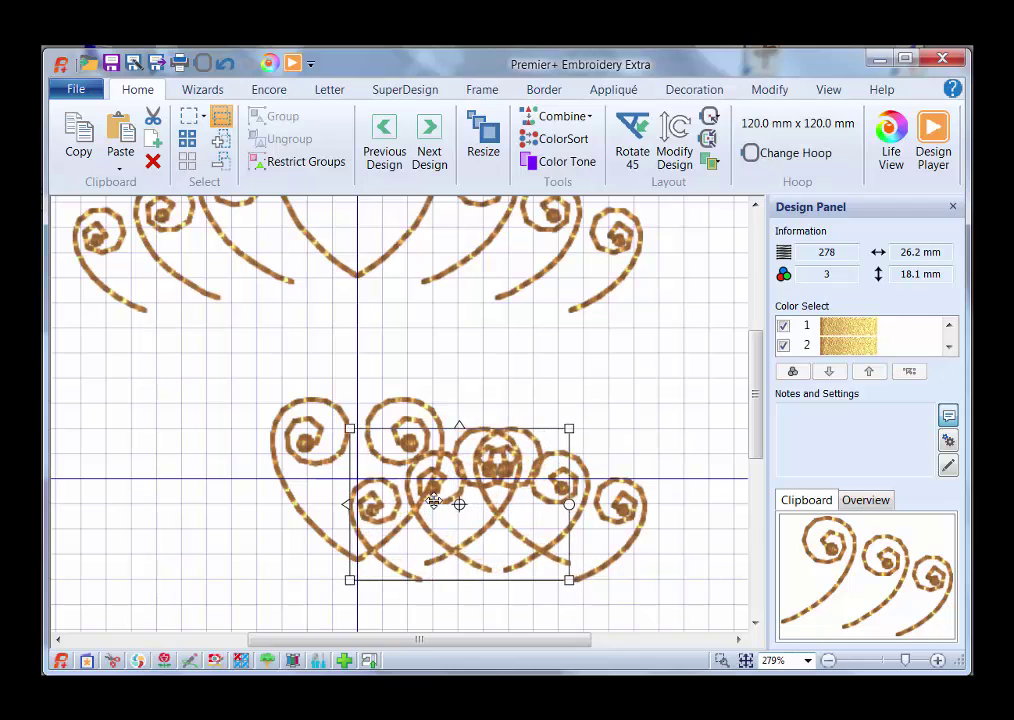
{"action": "key", "text": "Left"}
{"action": "key", "text": "Left"}
{"action": "key", "text": "Left"}
{"action": "key", "text": "Left"}
{"action": "key", "text": "Left"}
{"action": "key", "text": "Left"}
{"action": "key", "text": "Left"}
{"action": "key", "text": "Left"}
{"action": "key", "text": "Left"}
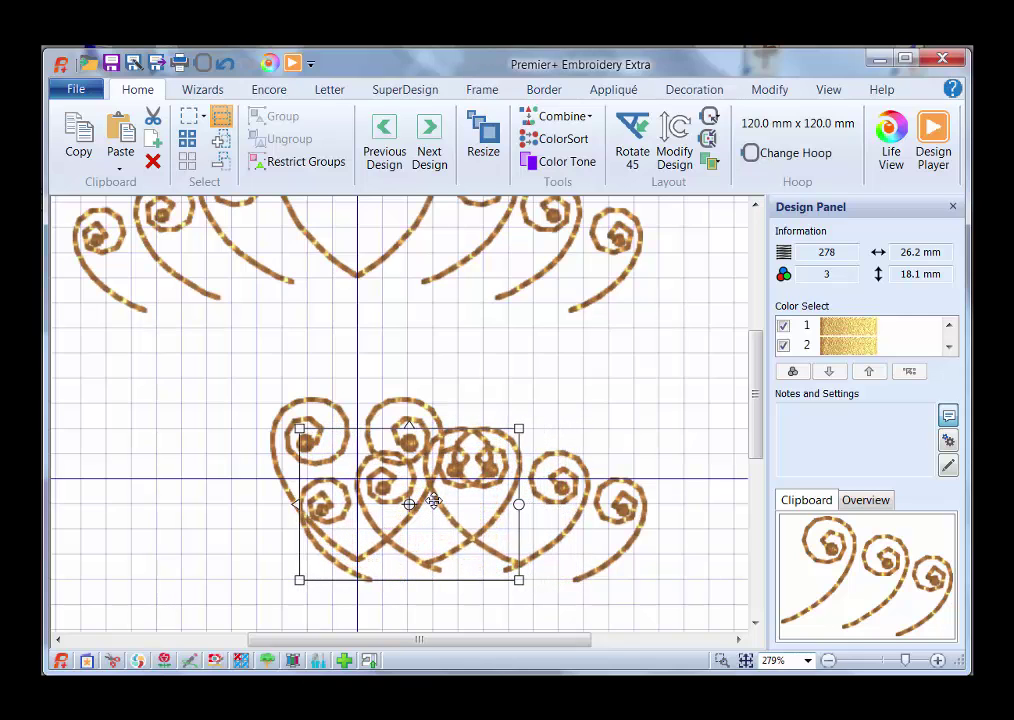
{"action": "key", "text": "Left"}
{"action": "key", "text": "Left"}
{"action": "key", "text": "Left"}
{"action": "key", "text": "Left"}
{"action": "key", "text": "Left"}
{"action": "key", "text": "Left"}
{"action": "key", "text": "Left"}
{"action": "key", "text": "Left"}
{"action": "key", "text": "Left"}
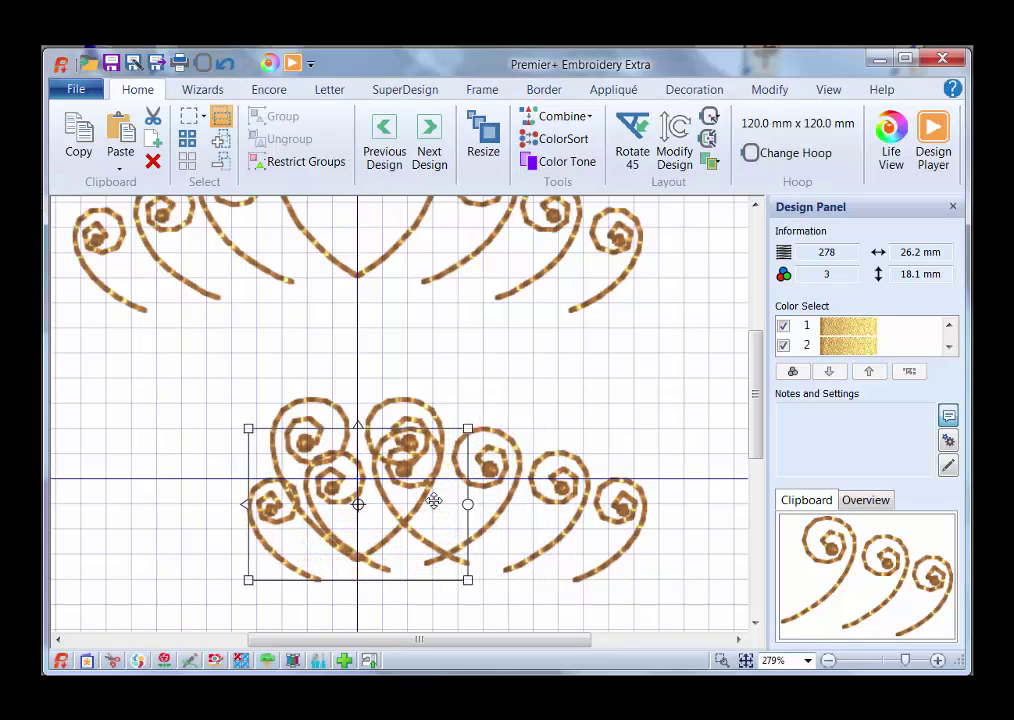
{"action": "key", "text": "Left"}
{"action": "key", "text": "Left"}
{"action": "key", "text": "Left"}
{"action": "key", "text": "Left"}
{"action": "key", "text": "Left"}
{"action": "key", "text": "Left"}
{"action": "key", "text": "Left"}
{"action": "key", "text": "Left"}
{"action": "key", "text": "Left"}
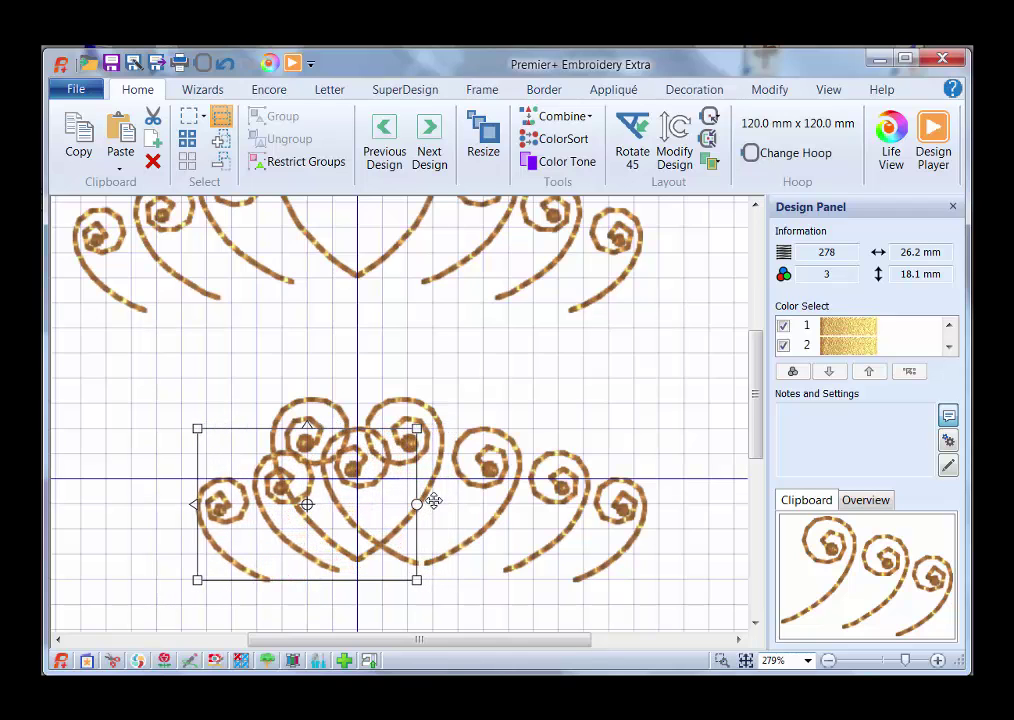
{"action": "key", "text": "Left"}
{"action": "key", "text": "Left"}
{"action": "key", "text": "Left"}
{"action": "key", "text": "Left"}
{"action": "key", "text": "Left"}
{"action": "key", "text": "Left"}
{"action": "key", "text": "Left"}
{"action": "key", "text": "Left"}
{"action": "key", "text": "Left"}
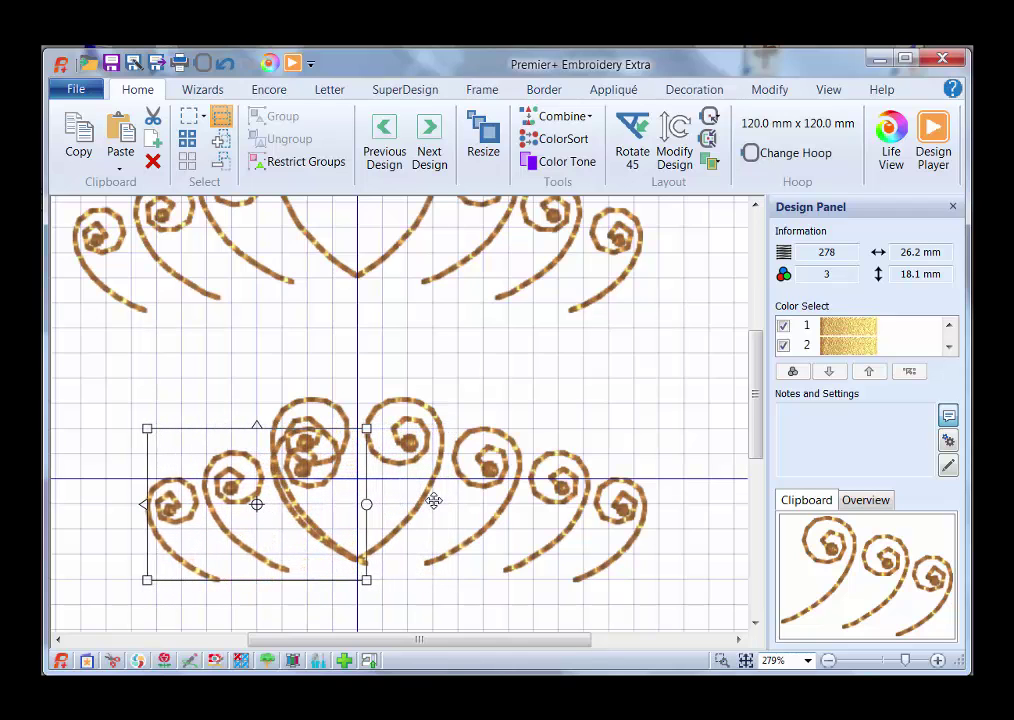
{"action": "key", "text": "Left"}
{"action": "key", "text": "Left"}
{"action": "key", "text": "Left"}
{"action": "key", "text": "Left"}
{"action": "key", "text": "Left"}
{"action": "key", "text": "Left"}
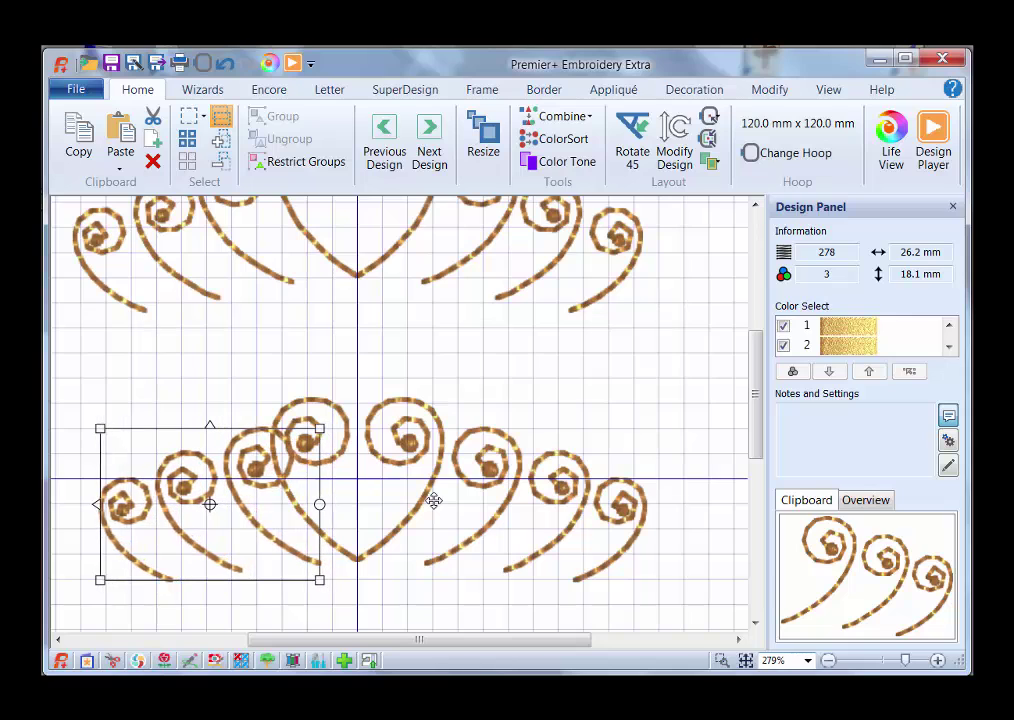
{"action": "key", "text": "Left"}
{"action": "key", "text": "Left"}
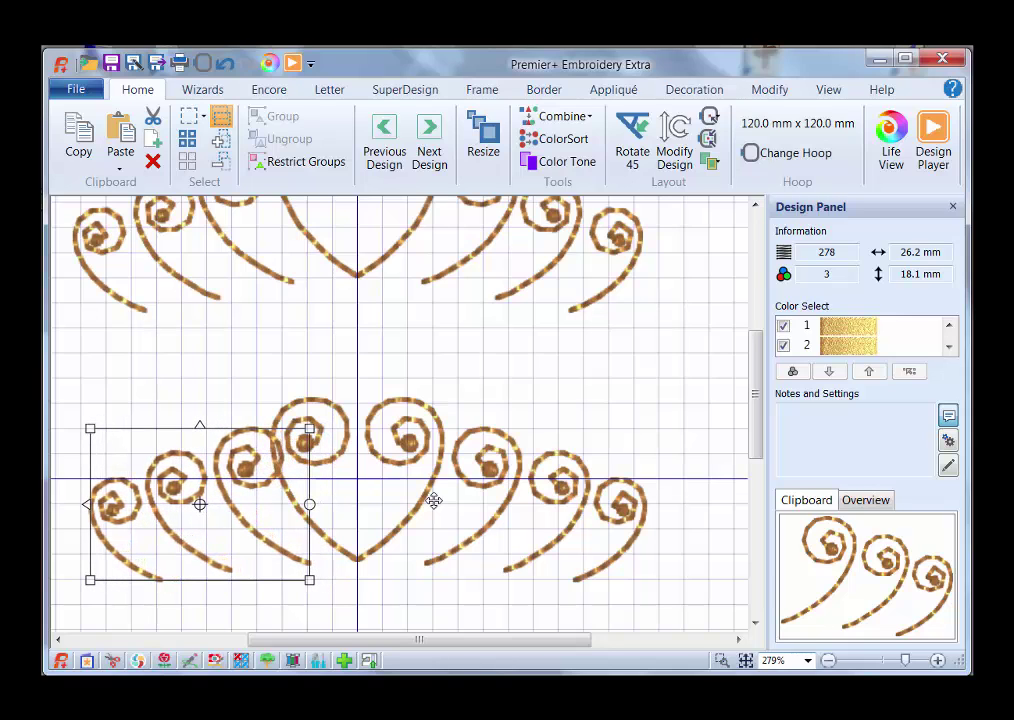
{"action": "key", "text": "Left"}
{"action": "key", "text": "Left"}
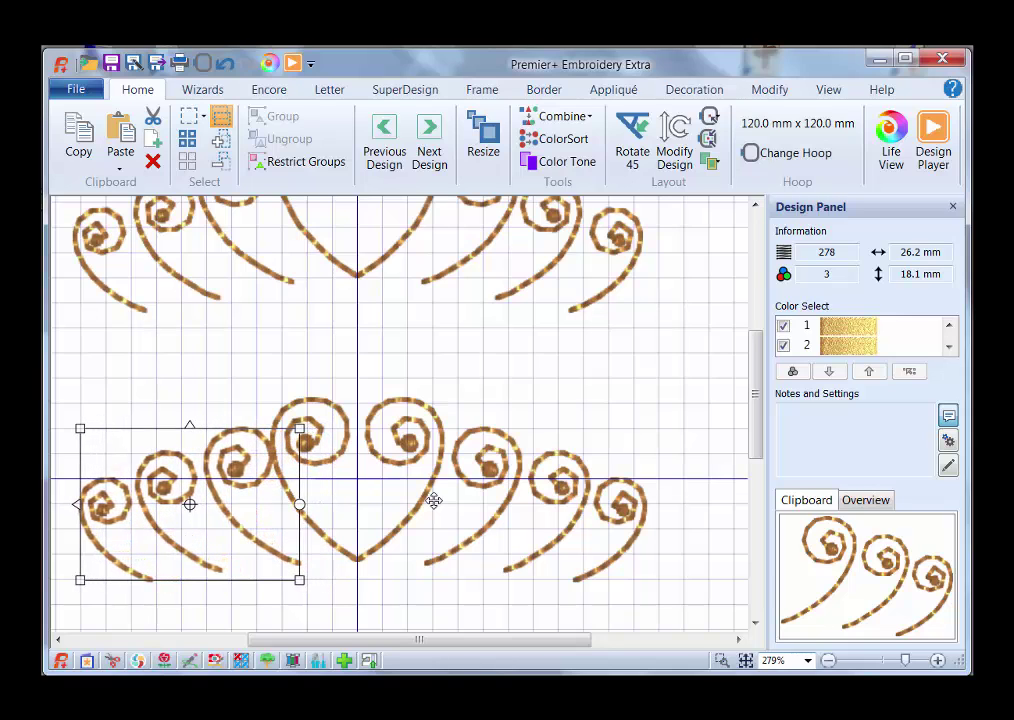
{"action": "key", "text": "Left"}
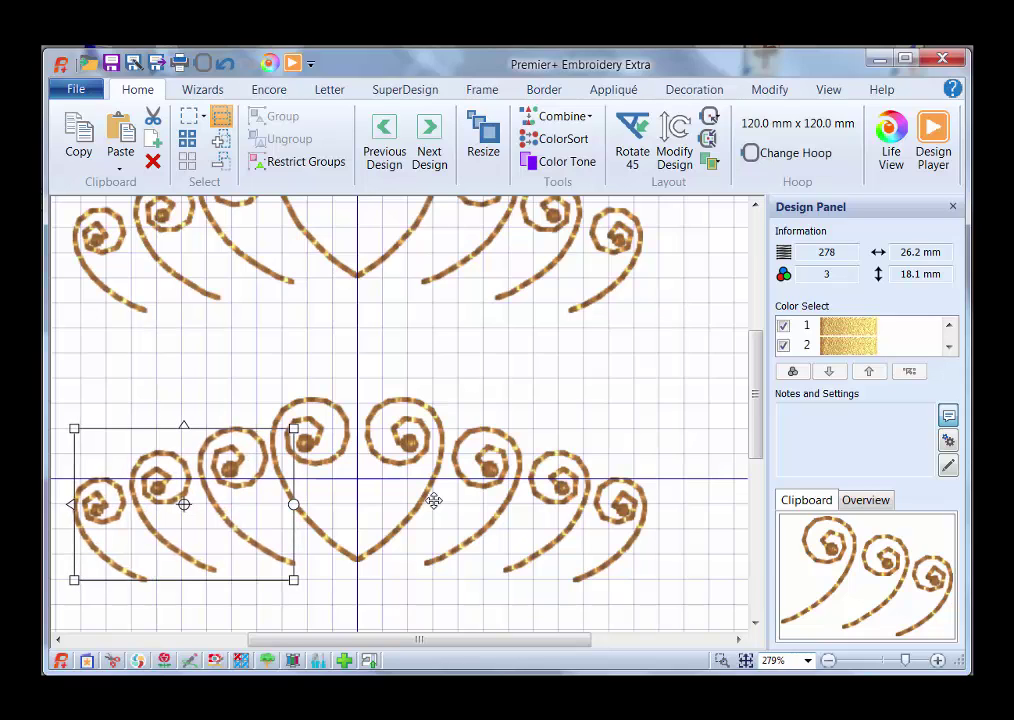
{"action": "key", "text": "Left"}
{"action": "key", "text": "Left"}
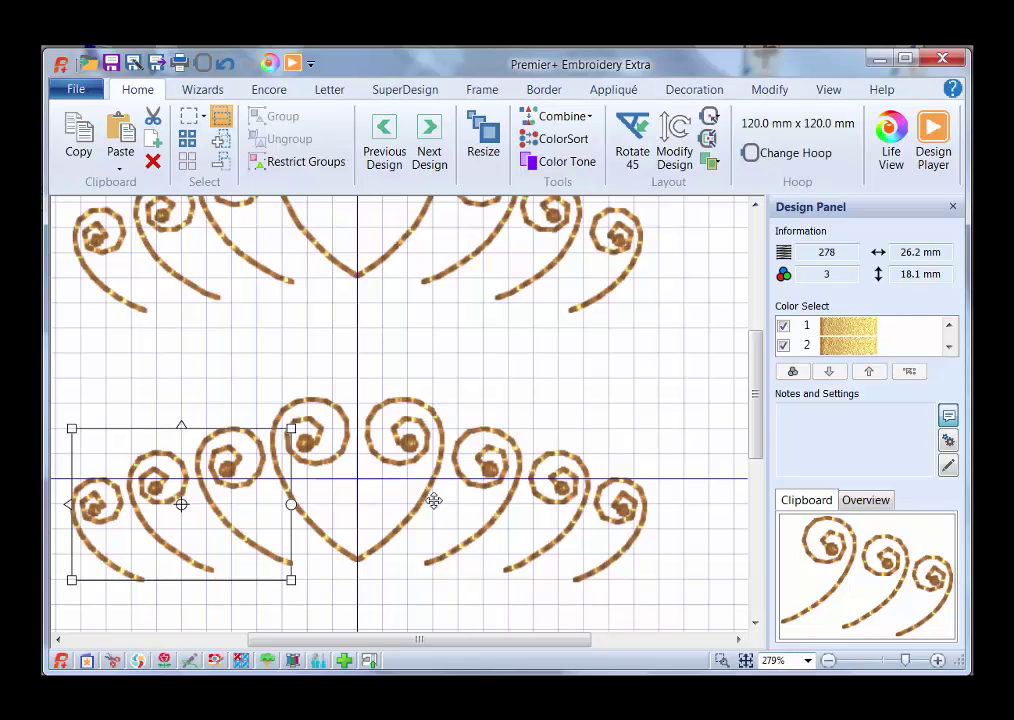
{"action": "key", "text": "Left"}
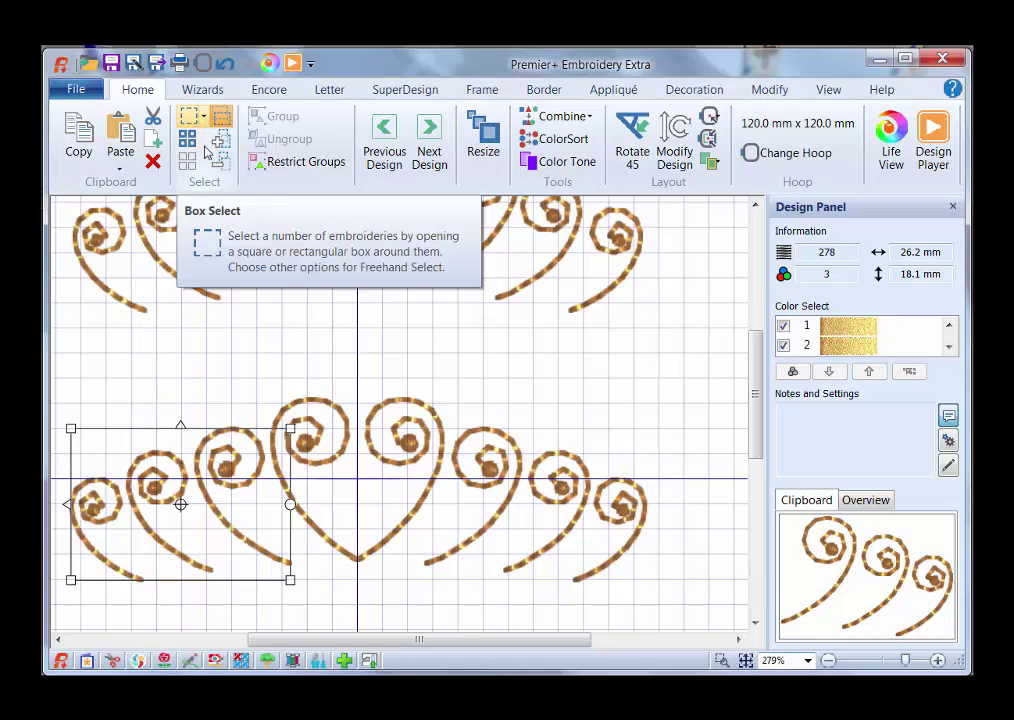
Box-select the entire lower crown, both swirl groups and the heart, and combine only the selected designs into one
{"action": "left_click_drag", "start_coordinate": [421, 640], "coordinate": [404, 638]}
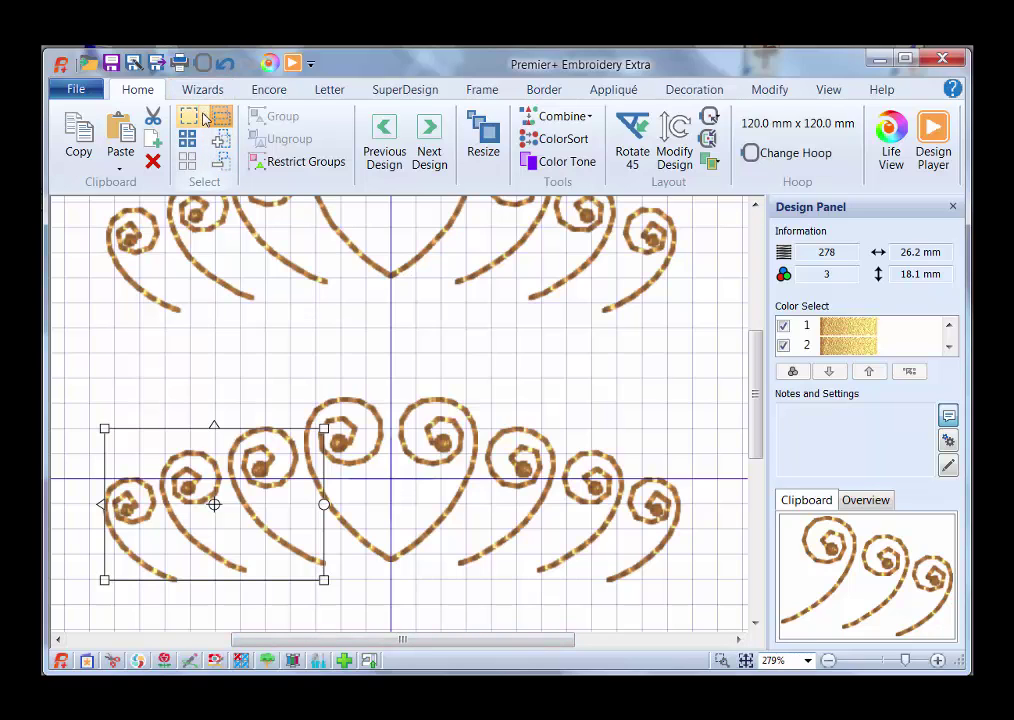
{"action": "left_click", "coordinate": [205, 117]}
{"action": "left_click", "coordinate": [204, 143]}
{"action": "left_click_drag", "start_coordinate": [72, 368], "coordinate": [702, 625]}
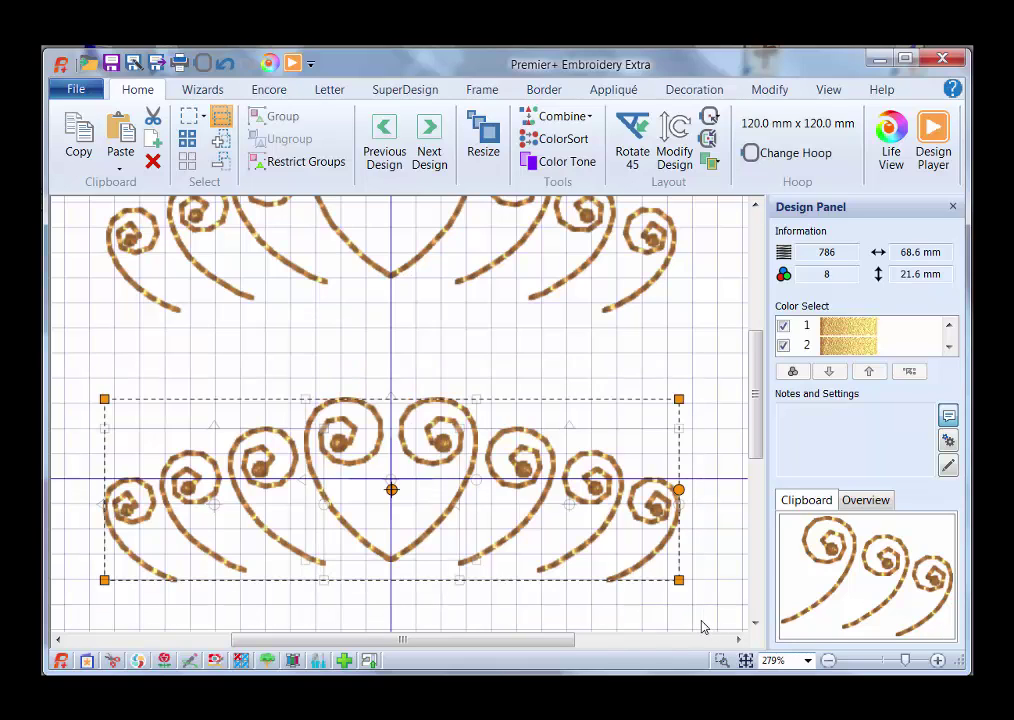
{"action": "left_click", "coordinate": [590, 121]}
{"action": "left_click", "coordinate": [598, 166]}
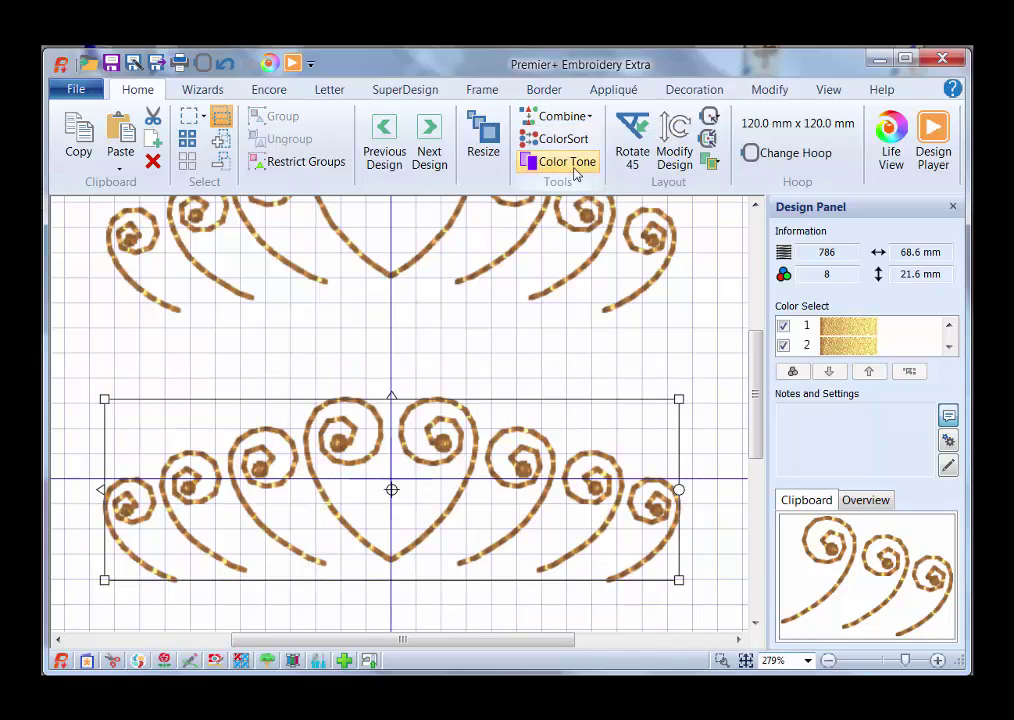
Delete the old crown design above the newly combined one
{"action": "left_click", "coordinate": [569, 245]}
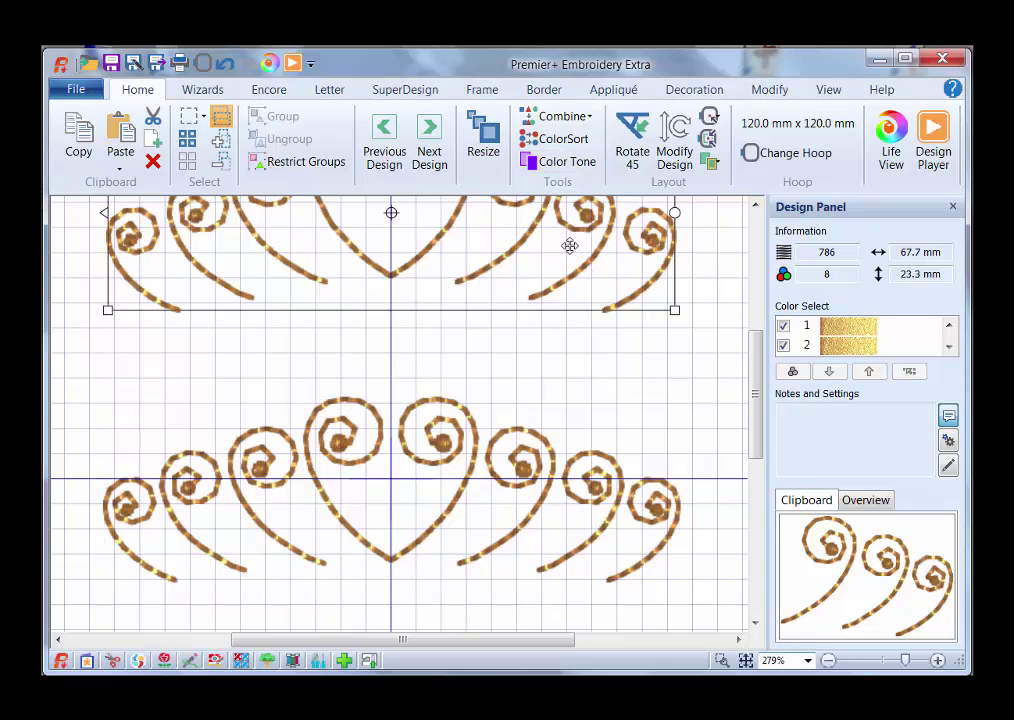
{"action": "key", "text": "Delete"}
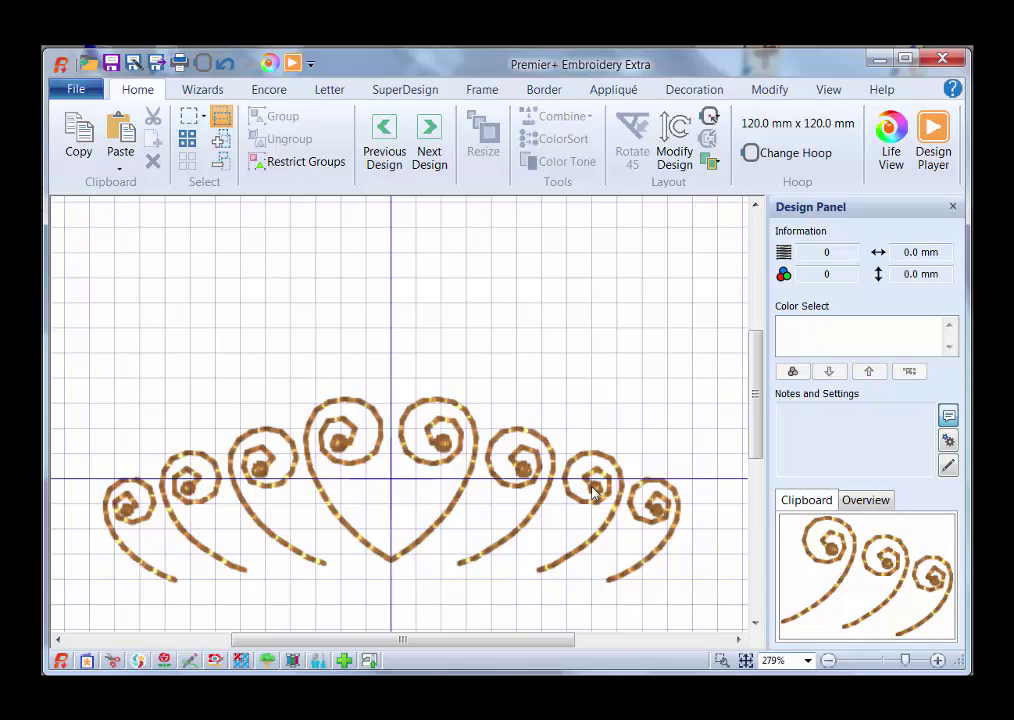
Play the crown's stitch-out in Design Player to check the sewing order, and close the player
{"action": "left_click", "coordinate": [935, 140]}
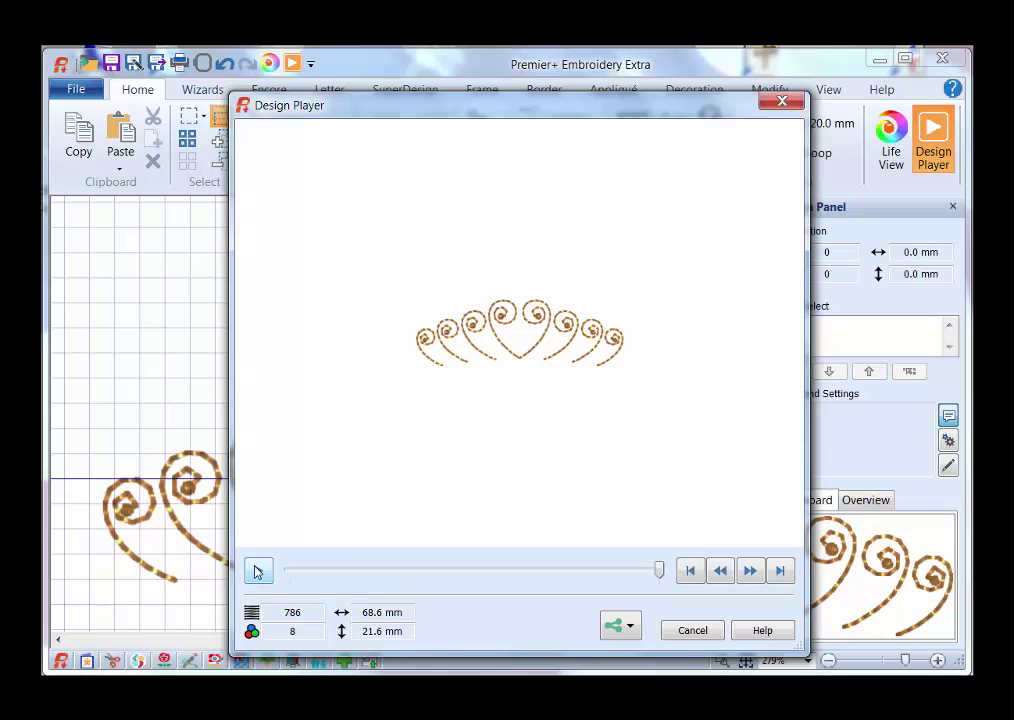
{"action": "left_click", "coordinate": [257, 571]}
{"action": "left_click", "coordinate": [257, 570]}
{"action": "left_click", "coordinate": [691, 631]}
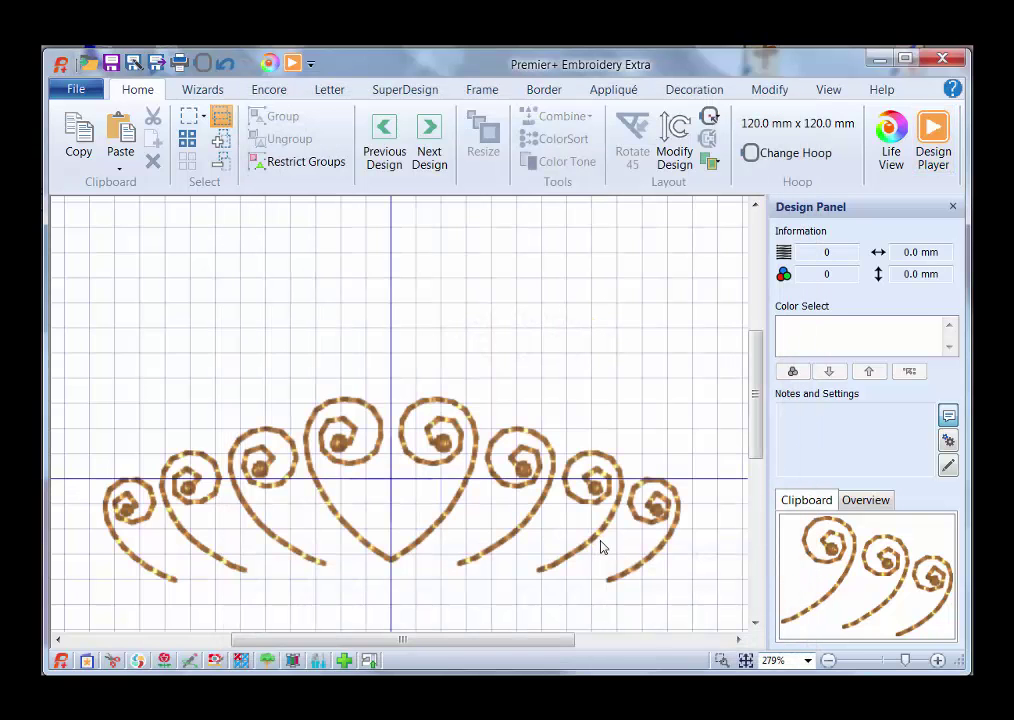
Open the combined crown for stitch modification and enlarge the window so all eight colour blocks are listed
{"action": "left_click_drag", "start_coordinate": [757, 433], "coordinate": [757, 446]}
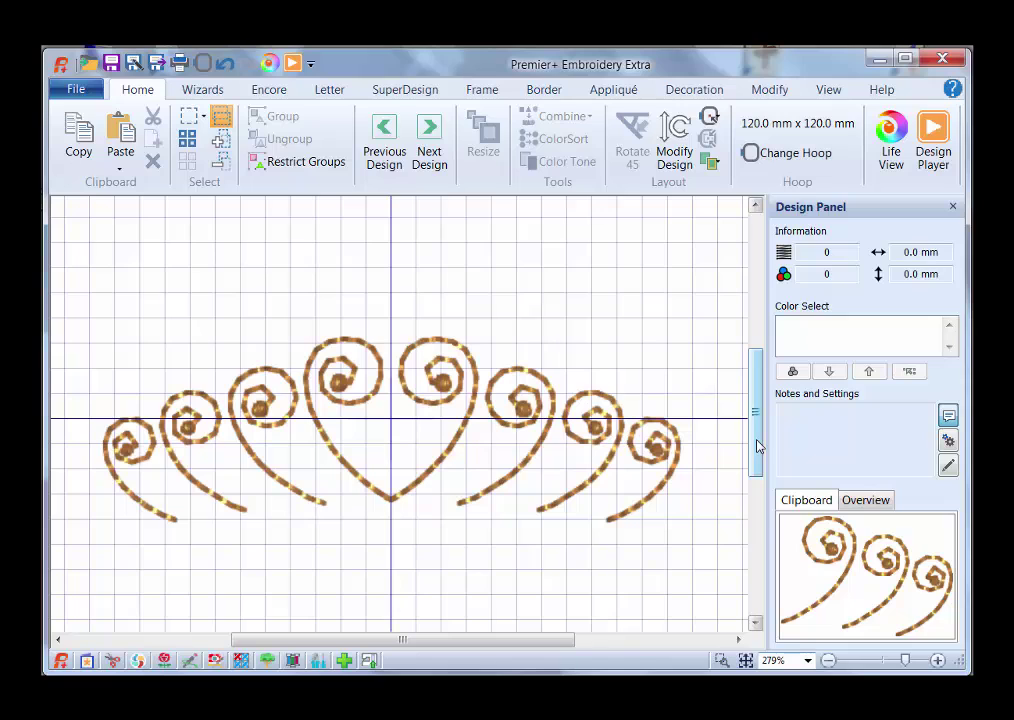
{"action": "left_click", "coordinate": [501, 391]}
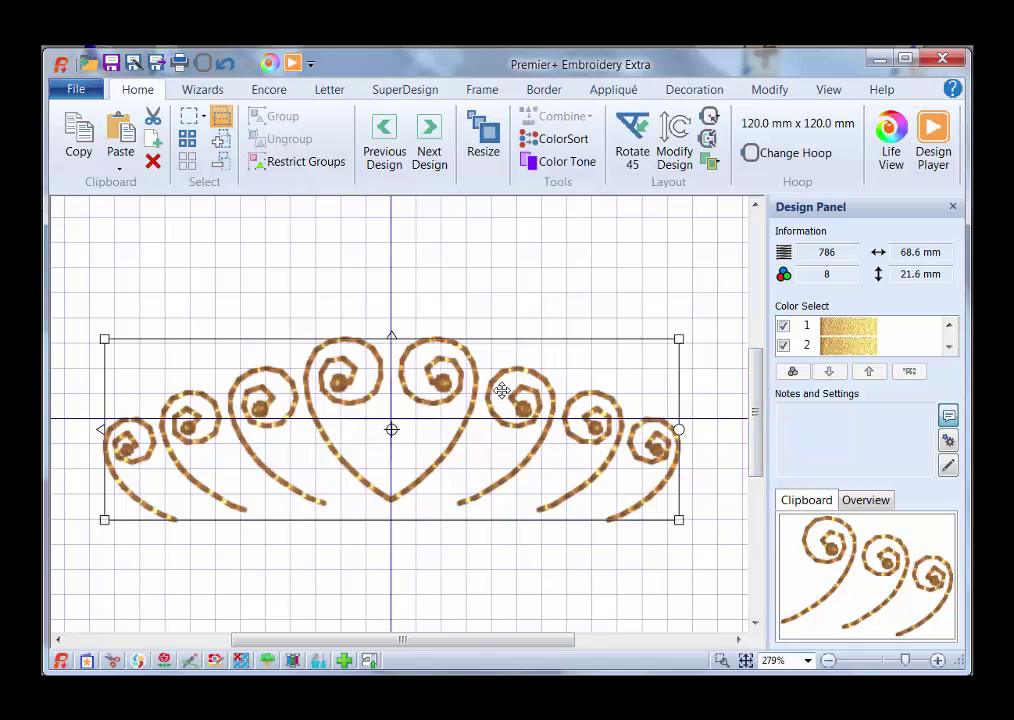
{"action": "left_click", "coordinate": [772, 92]}
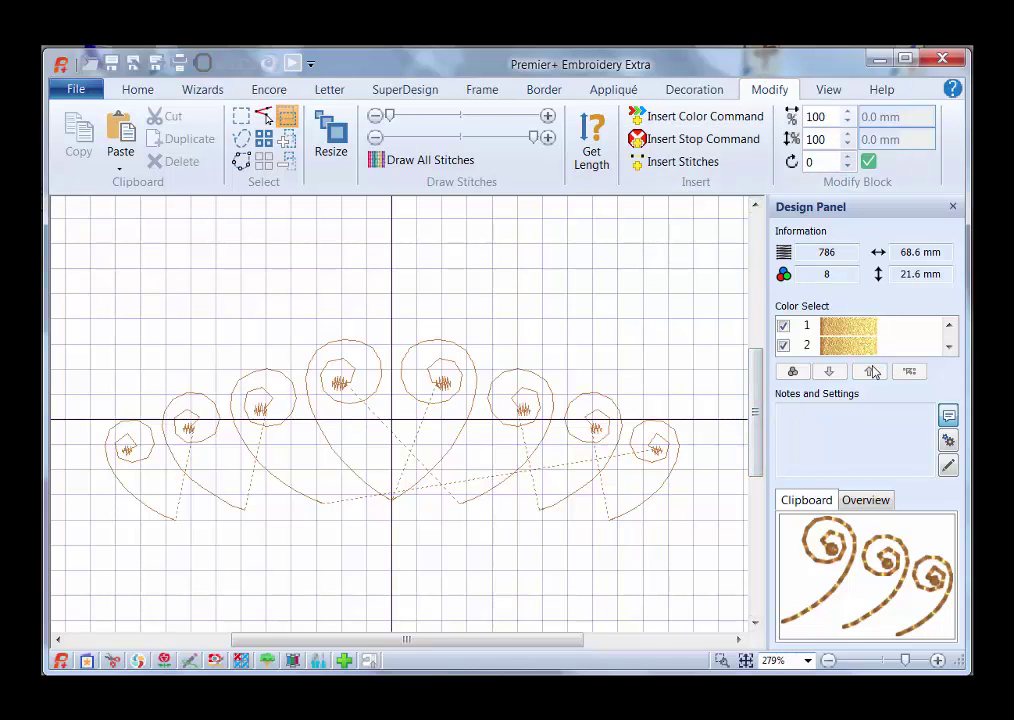
{"action": "left_click_drag", "start_coordinate": [617, 670], "coordinate": [617, 719]}
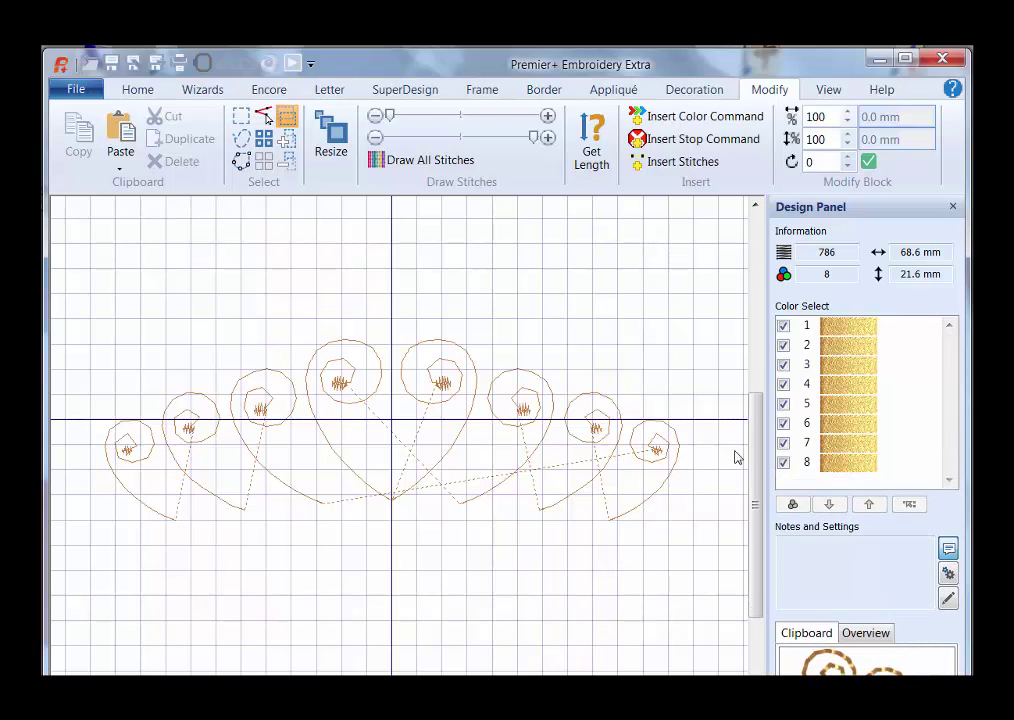
Identify the colour blocks' swirls and move block 8, the crown's leftmost swirl, up to position 1 in the stitch order
{"action": "mouse_move", "coordinate": [848, 331]}
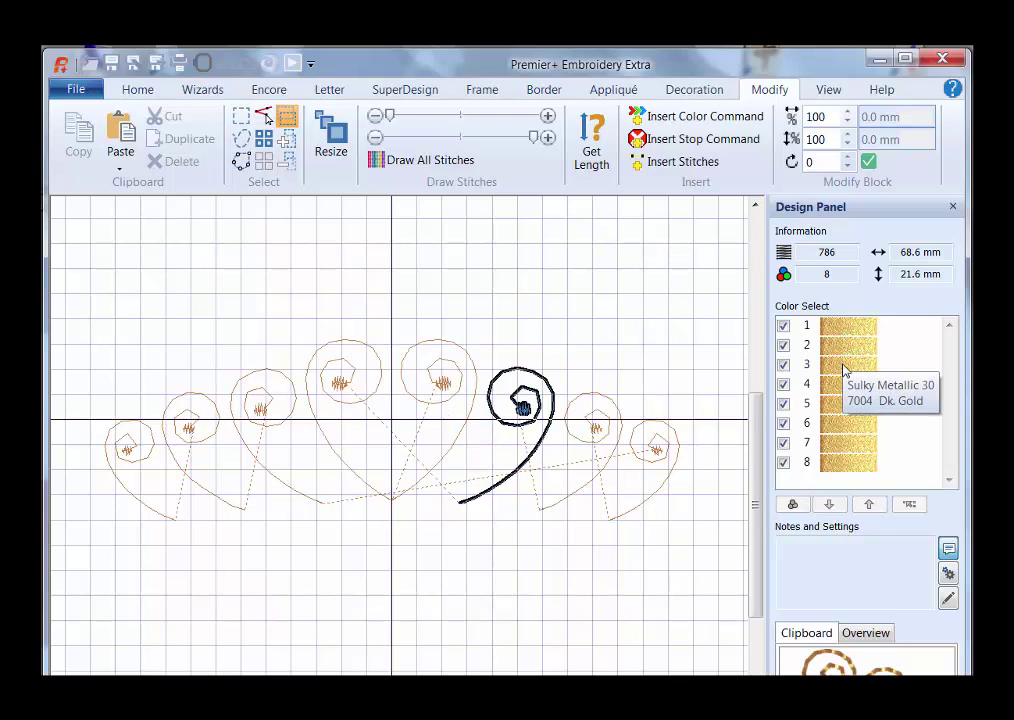
{"action": "mouse_move", "coordinate": [840, 390]}
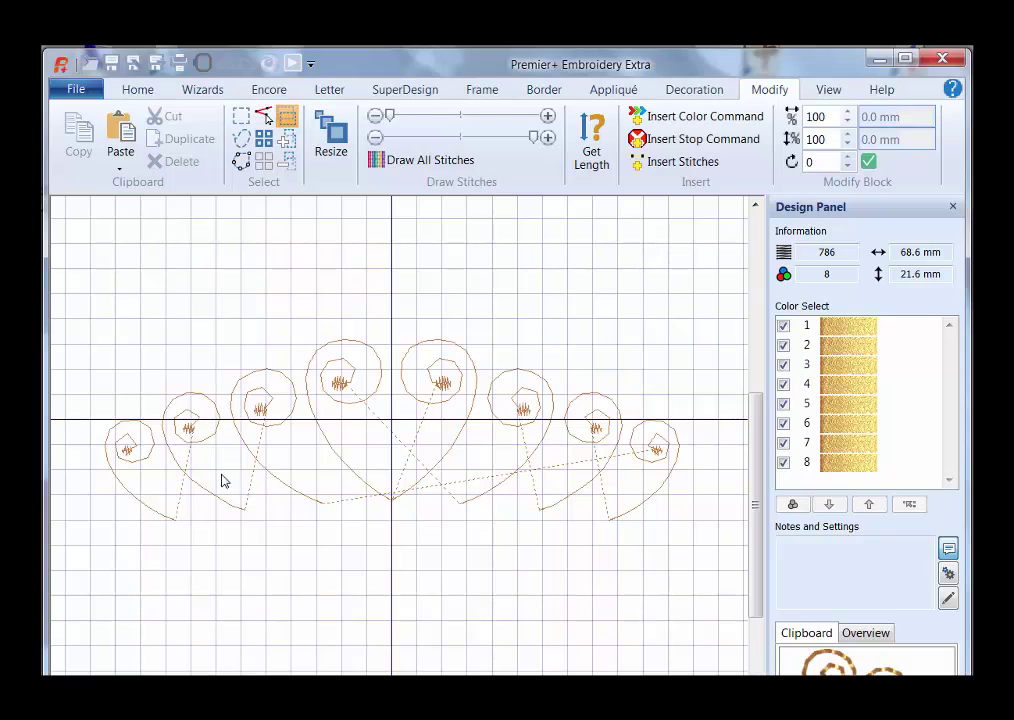
{"action": "left_click", "coordinate": [846, 470]}
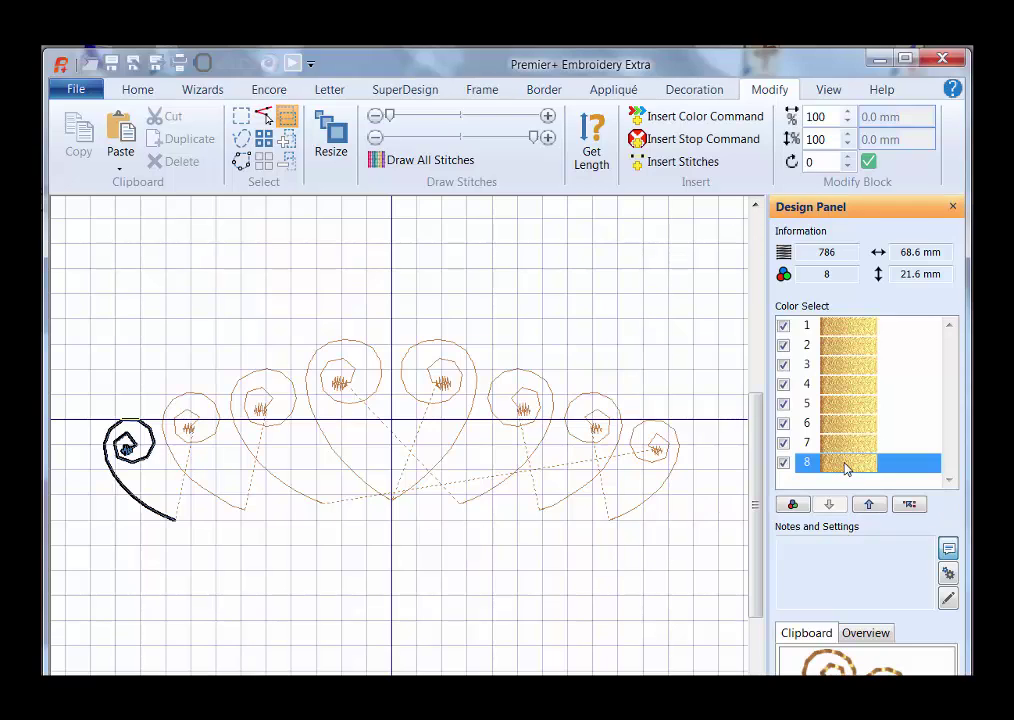
{"action": "left_click", "coordinate": [870, 505]}
{"action": "left_click", "coordinate": [870, 505]}
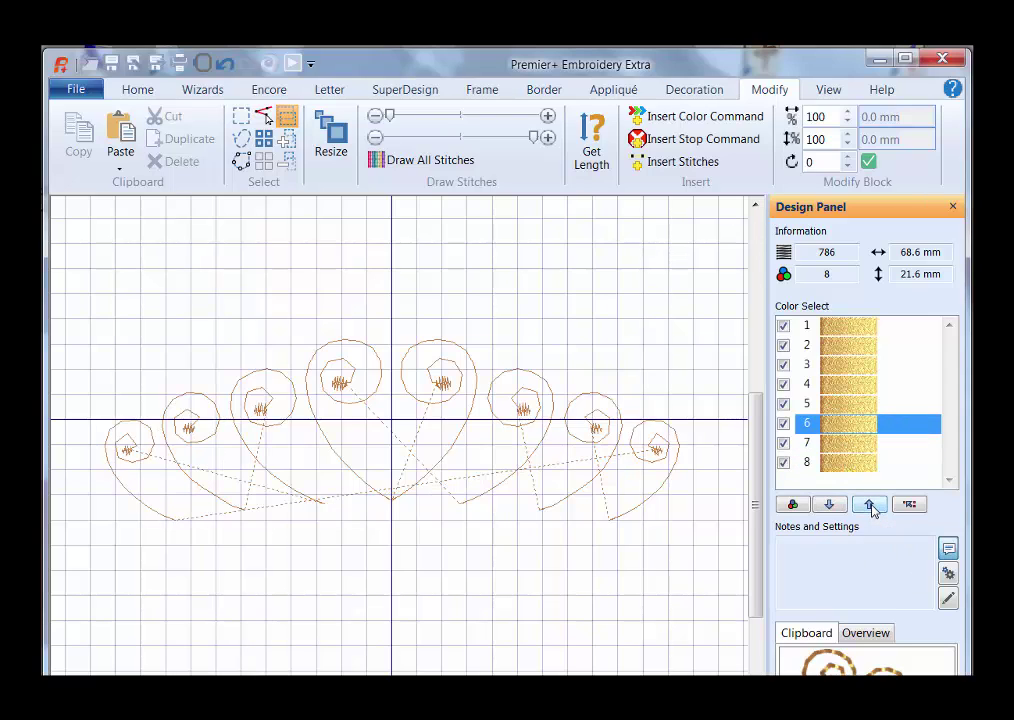
{"action": "left_click", "coordinate": [870, 505]}
{"action": "left_click", "coordinate": [870, 505]}
{"action": "left_click", "coordinate": [870, 505]}
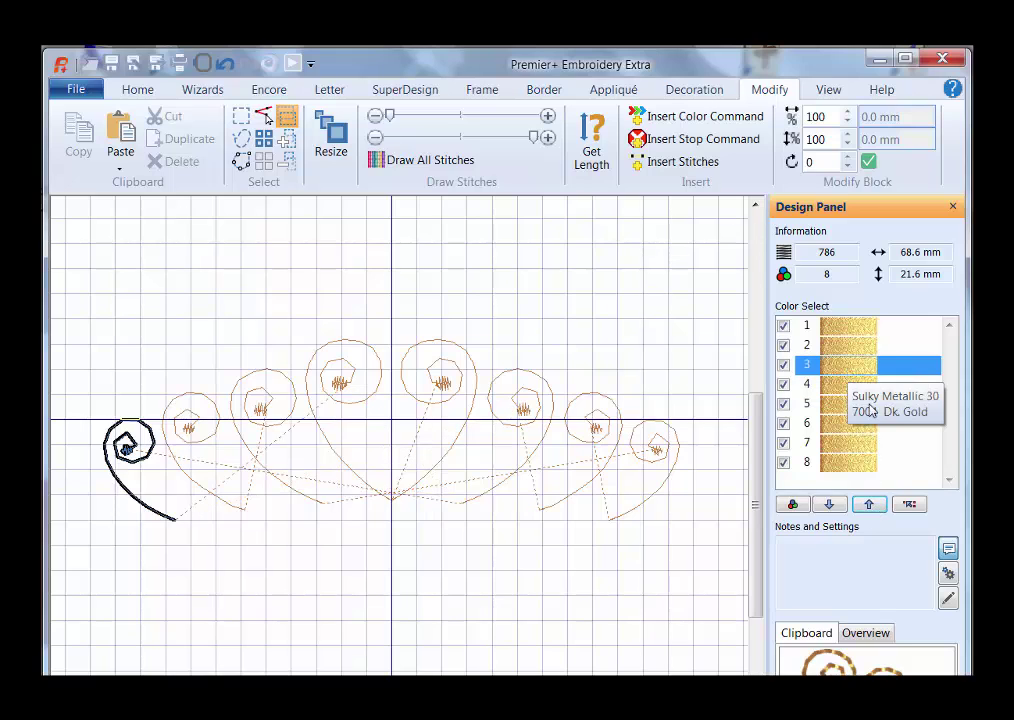
{"action": "left_click", "coordinate": [870, 505]}
{"action": "left_click", "coordinate": [870, 505]}
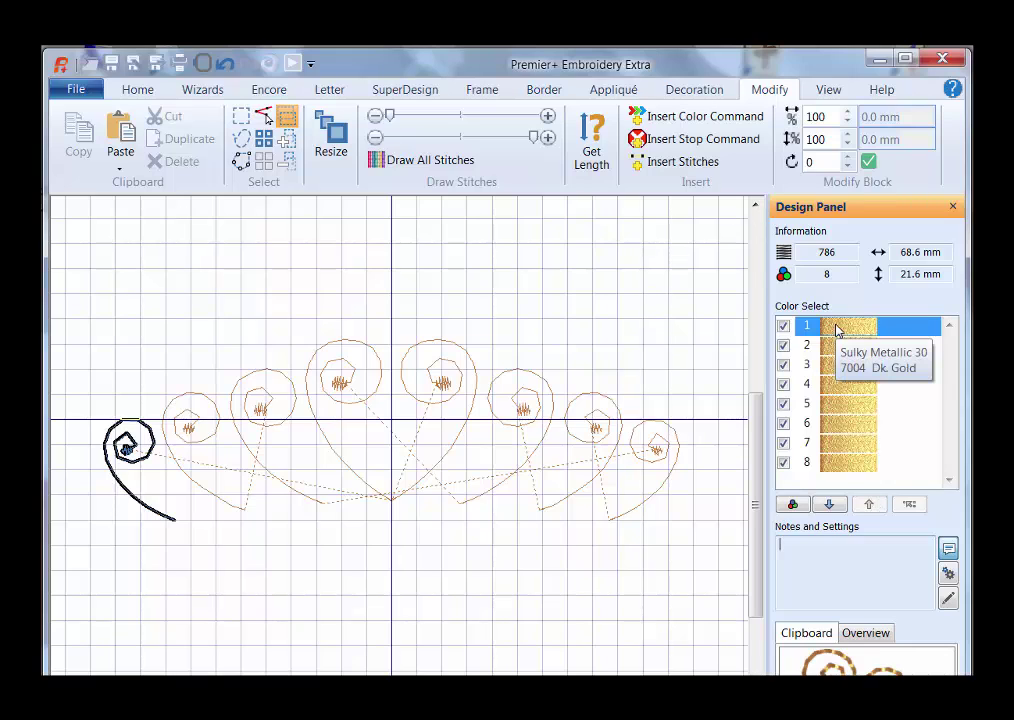
Move the last colour block, the second swirl from the crown's left end, up to position 2 in the stitch order
{"action": "left_click", "coordinate": [847, 465]}
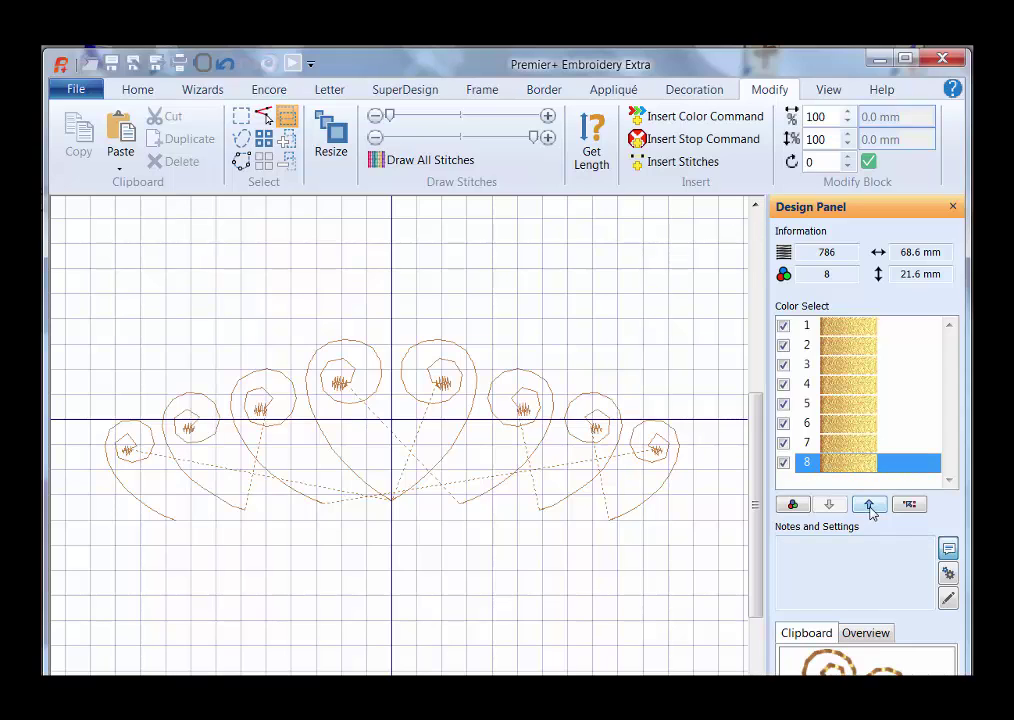
{"action": "left_click", "coordinate": [869, 505]}
{"action": "left_click", "coordinate": [869, 505]}
{"action": "left_click", "coordinate": [869, 505]}
{"action": "left_click", "coordinate": [869, 505]}
{"action": "left_click", "coordinate": [869, 505]}
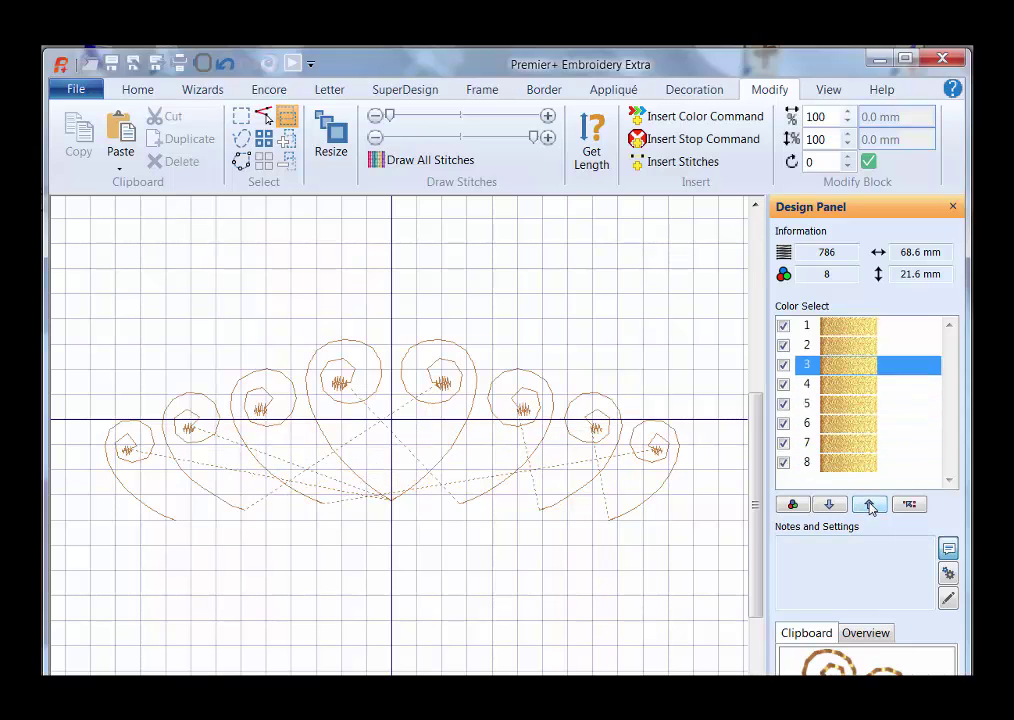
{"action": "left_click", "coordinate": [869, 505]}
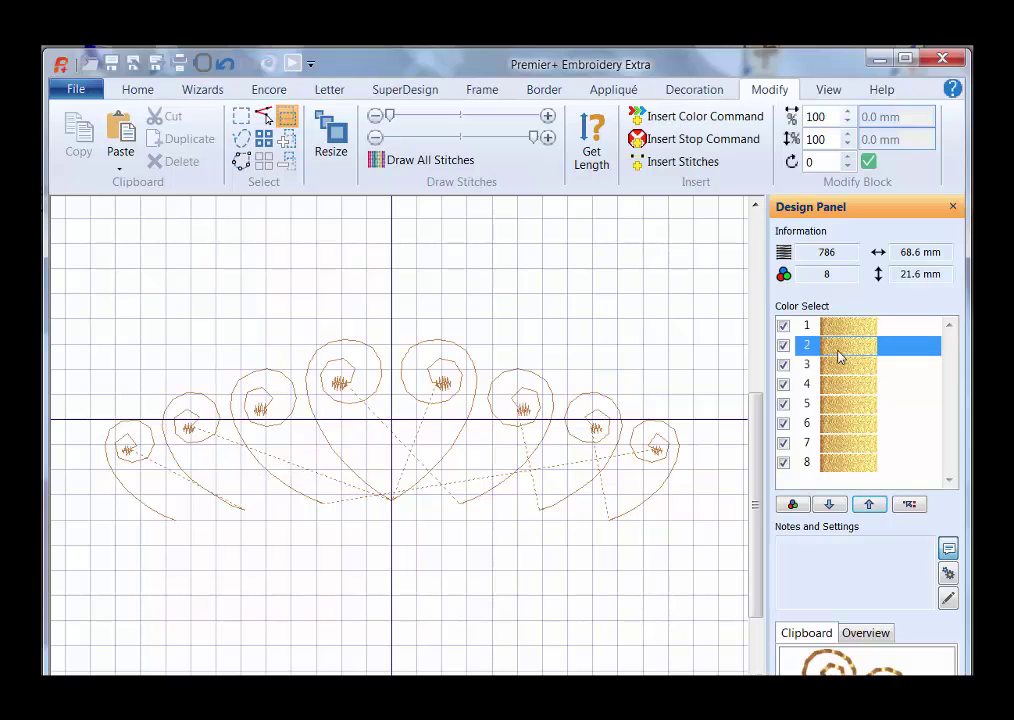
Move the last colour block, the third swirl from the crown's left end, up to position 3 in the stitch order
{"action": "left_click", "coordinate": [848, 466]}
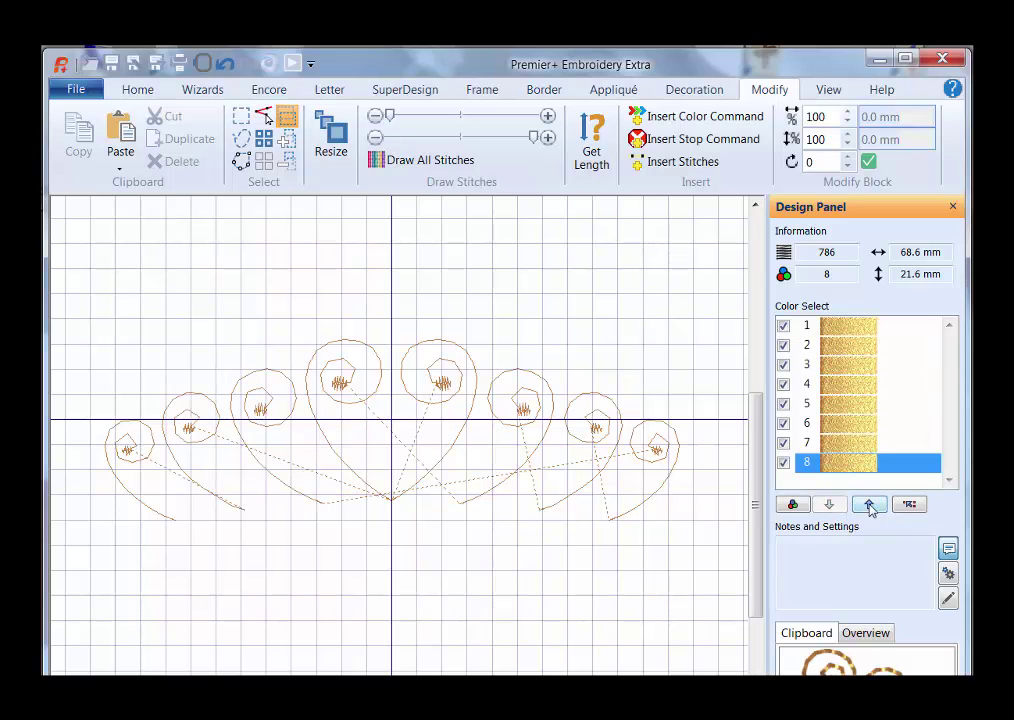
{"action": "left_click", "coordinate": [869, 505]}
{"action": "left_click", "coordinate": [869, 505]}
{"action": "left_click", "coordinate": [869, 505]}
{"action": "left_click", "coordinate": [869, 505]}
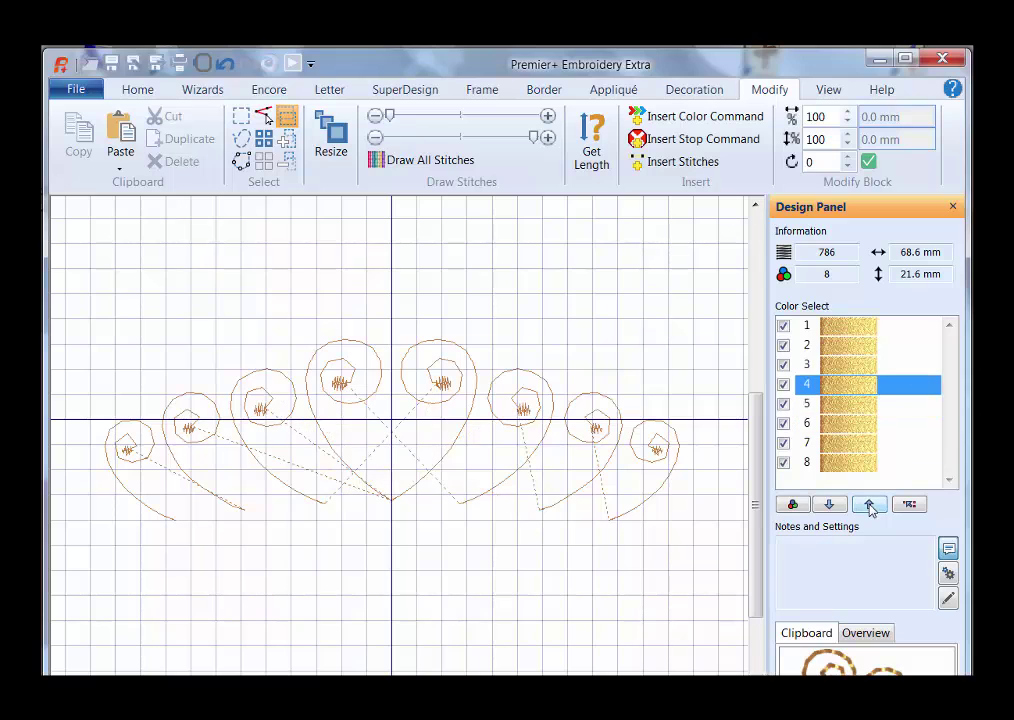
{"action": "left_click", "coordinate": [842, 366]}
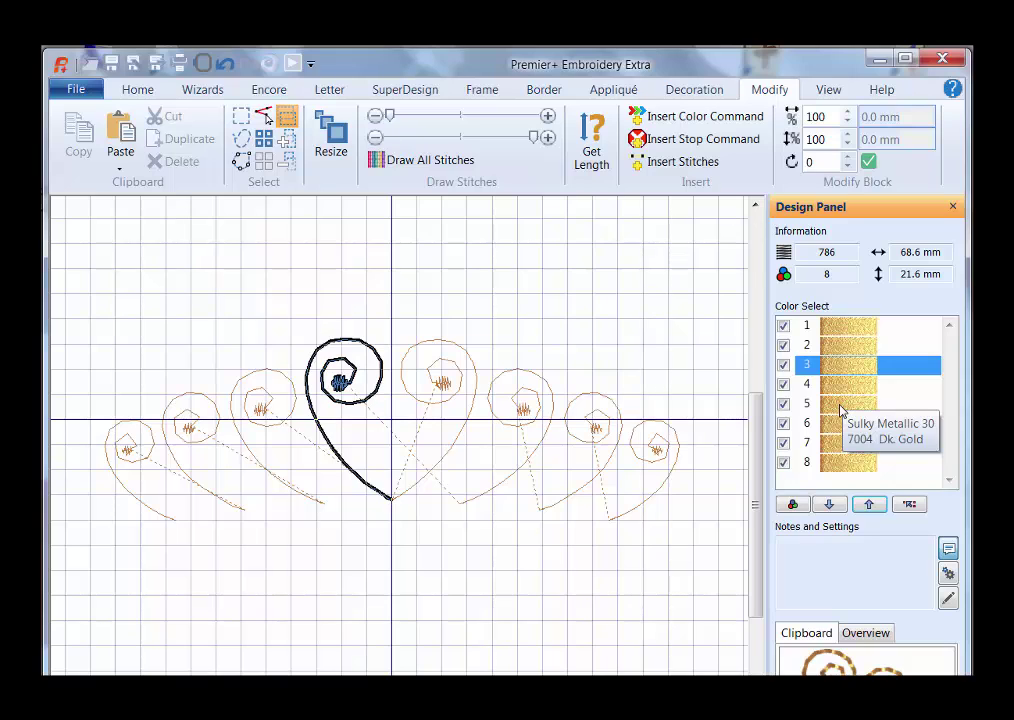
Move colour block 5, the left half of the crown's central heart, up to position 4 in the stitch order
{"action": "left_click", "coordinate": [840, 408]}
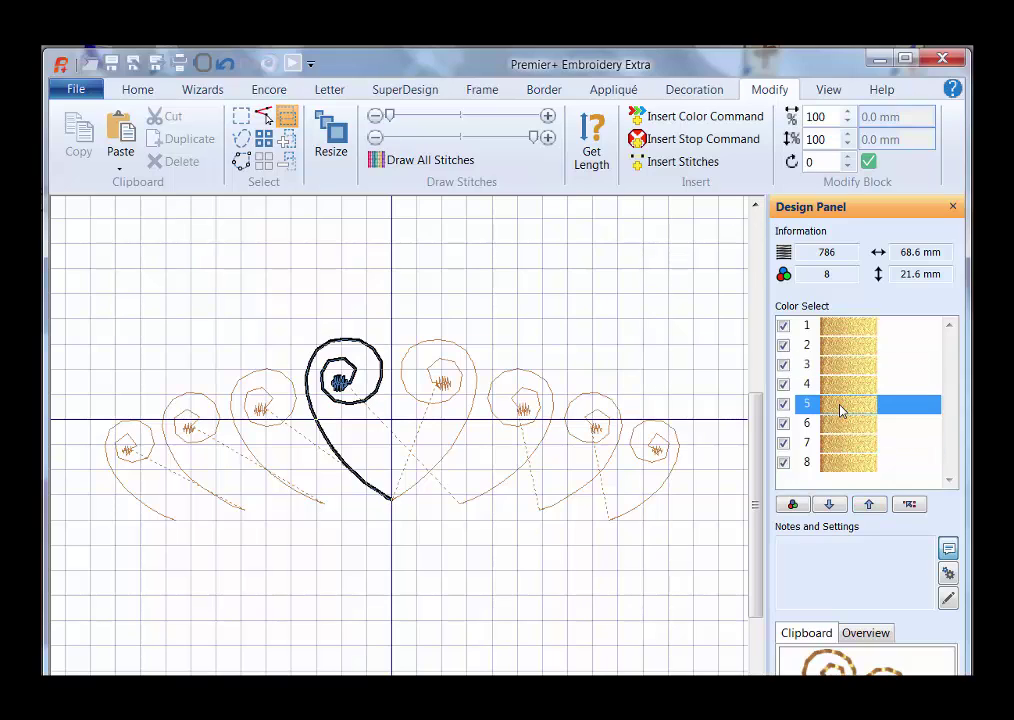
{"action": "left_click", "coordinate": [869, 505]}
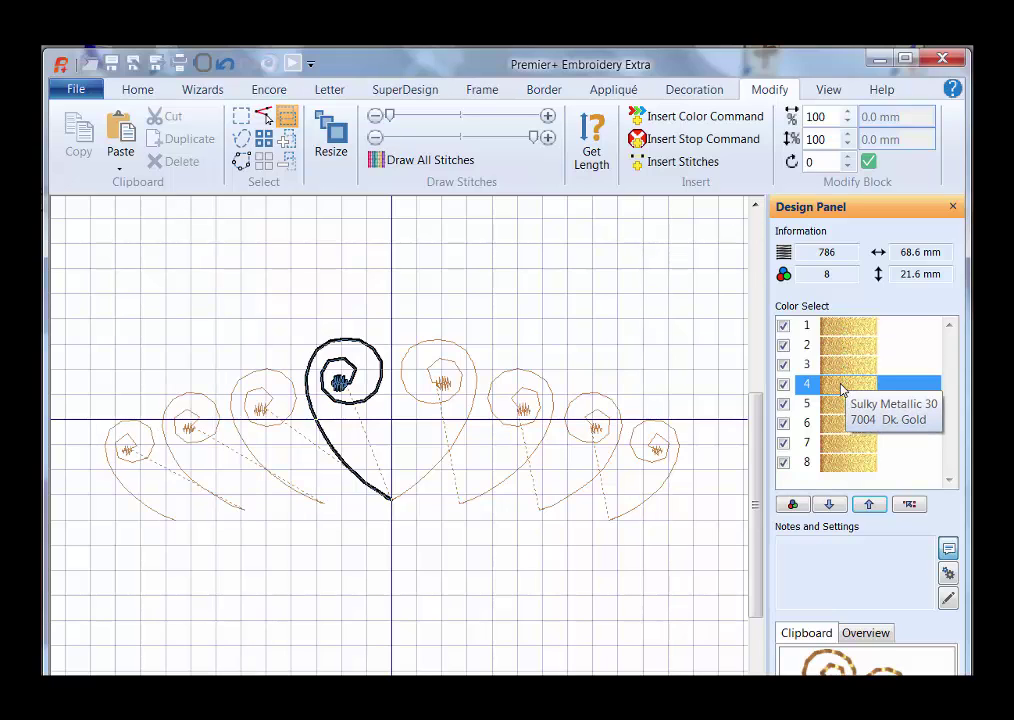
{"action": "left_click", "coordinate": [845, 384]}
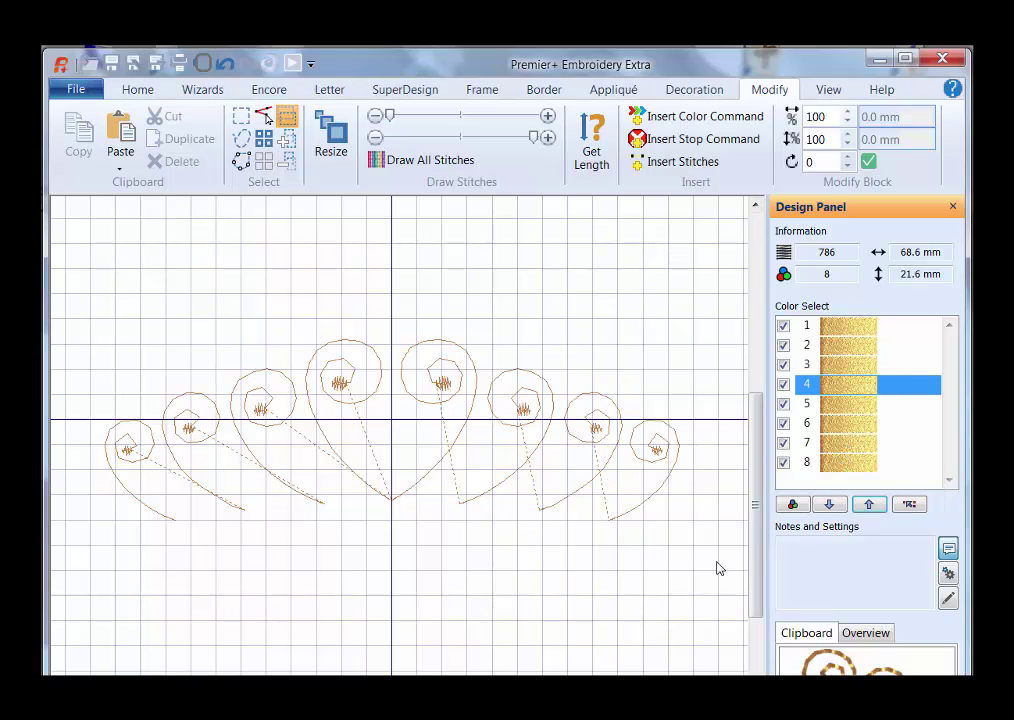
Apply ColorSort to the whole crown to merge its gold blocks into a single colour block
{"action": "left_click", "coordinate": [139, 92]}
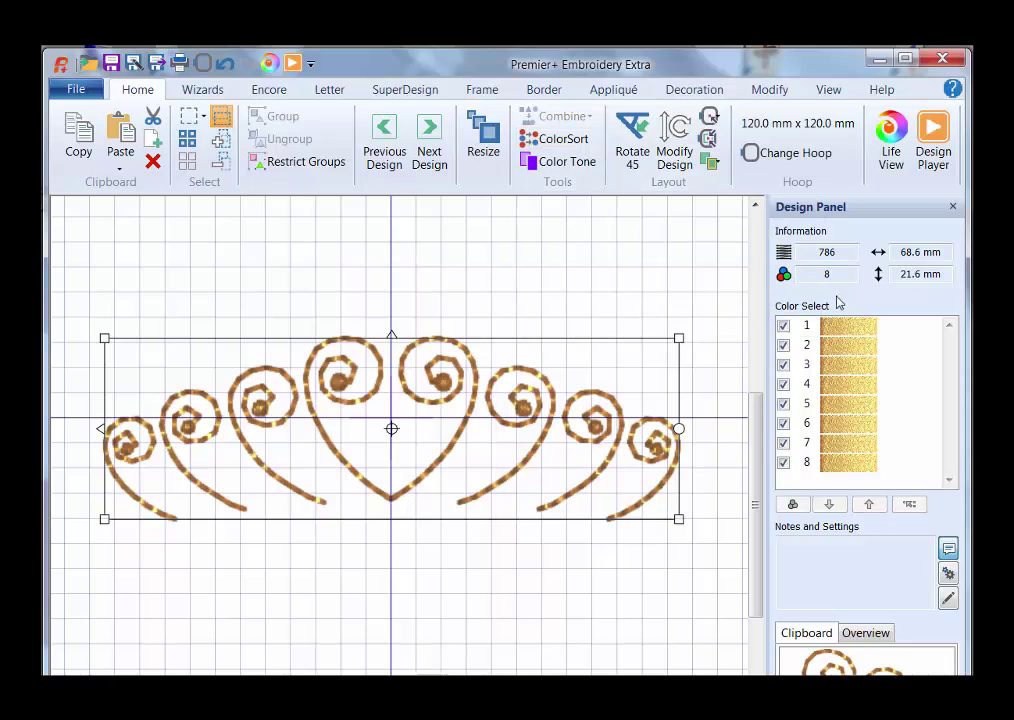
{"action": "left_click", "coordinate": [562, 144]}
{"action": "left_click", "coordinate": [851, 333]}
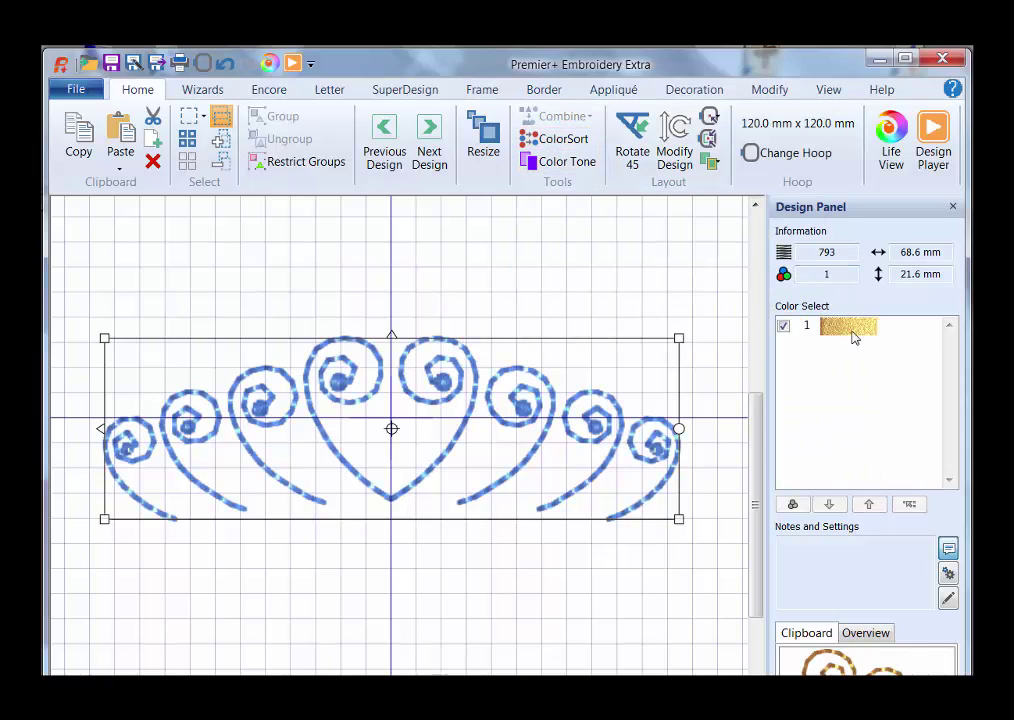
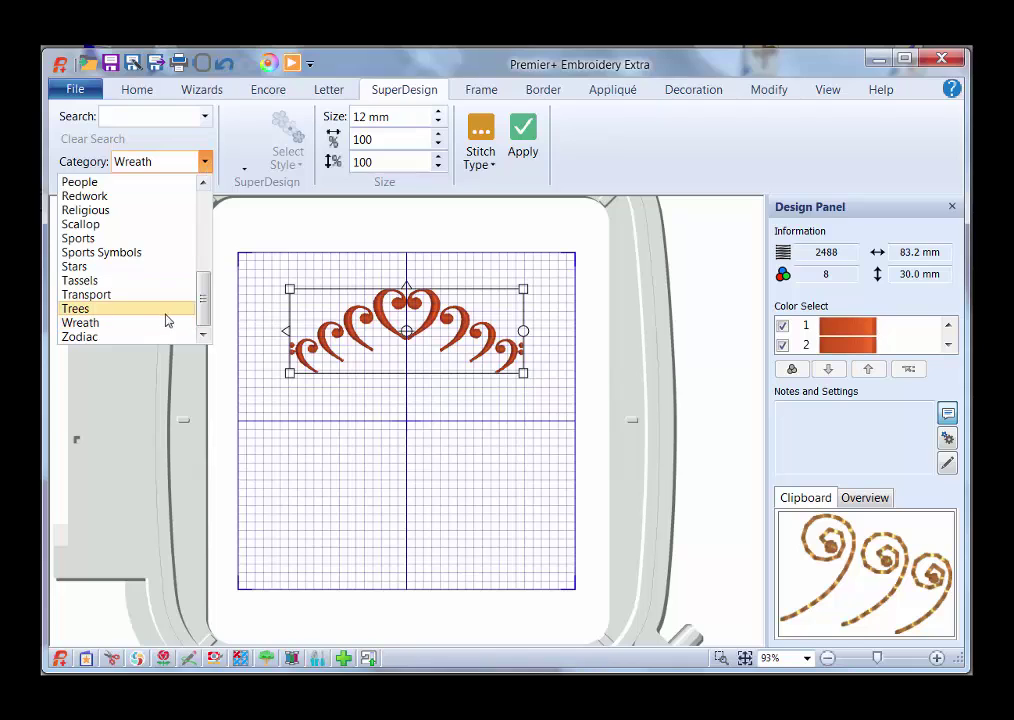
Insert the bass clef SuperDesign from the Music 3 set of the Music category at a size of 18 mm
{"action": "scroll", "coordinate": [200, 305], "scroll_direction": "up", "scroll_amount": 2}
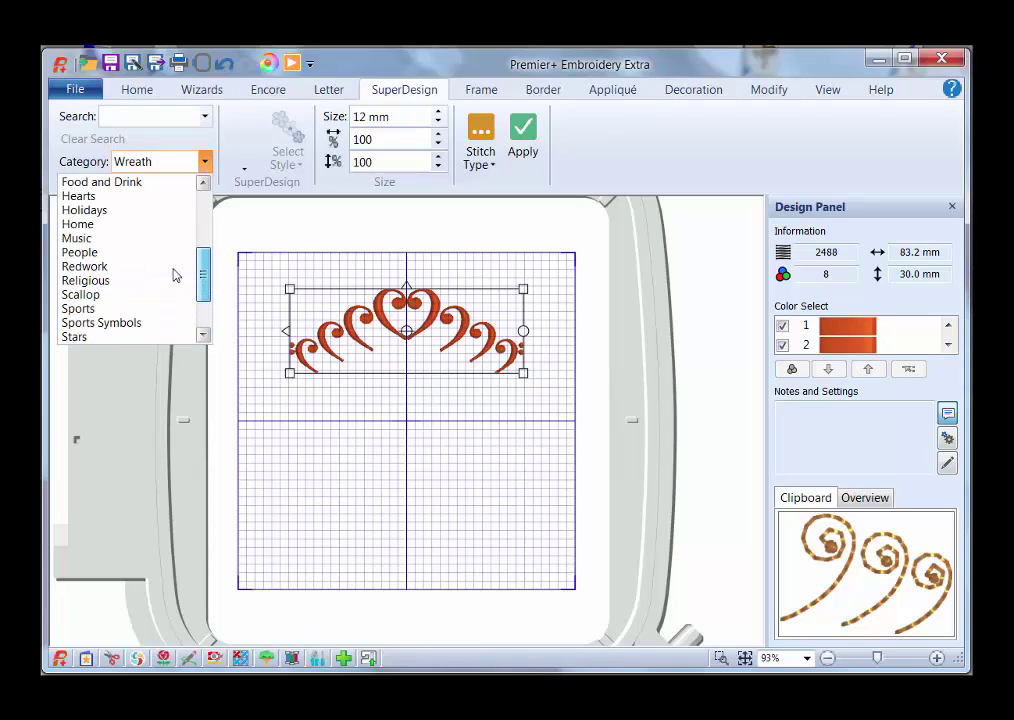
{"action": "left_click", "coordinate": [77, 238]}
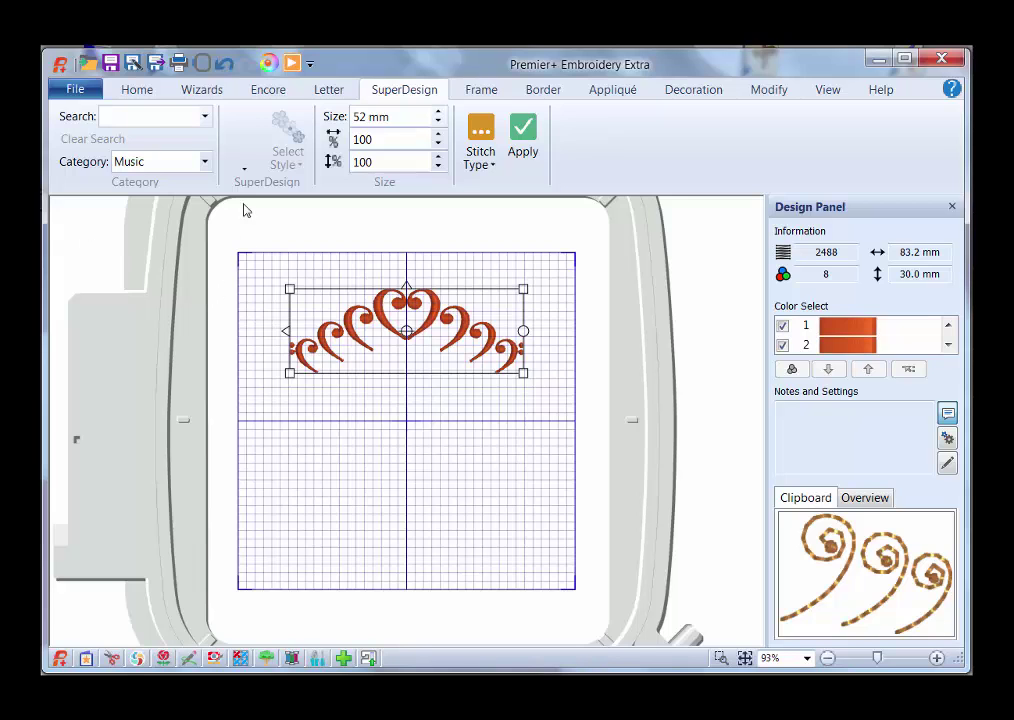
{"action": "left_click", "coordinate": [245, 175]}
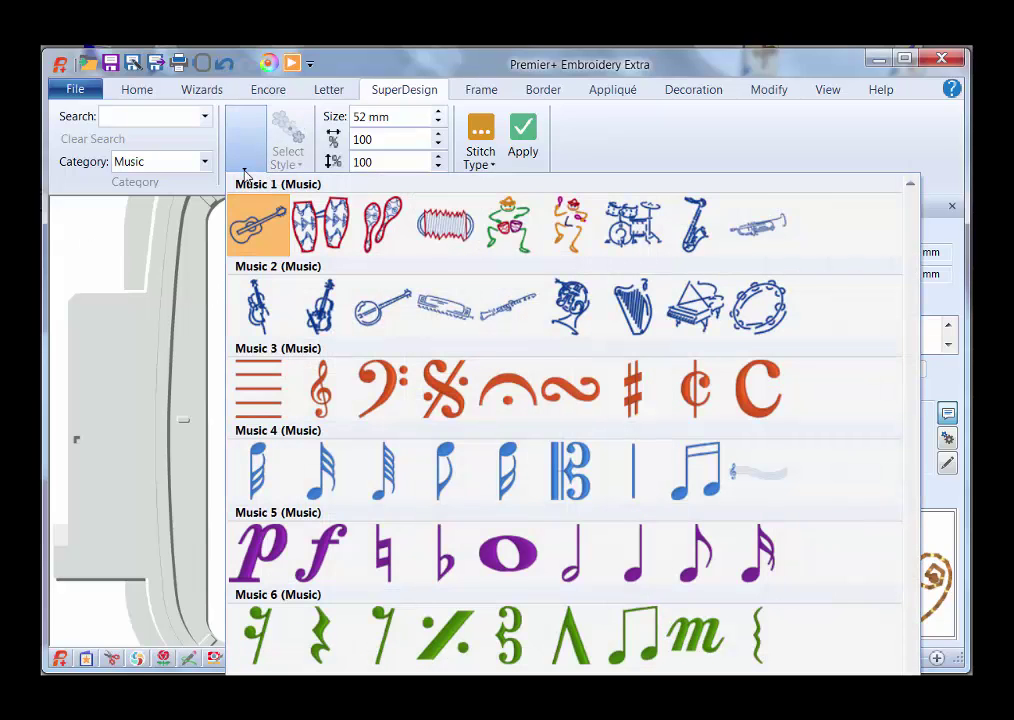
{"action": "left_click", "coordinate": [383, 388]}
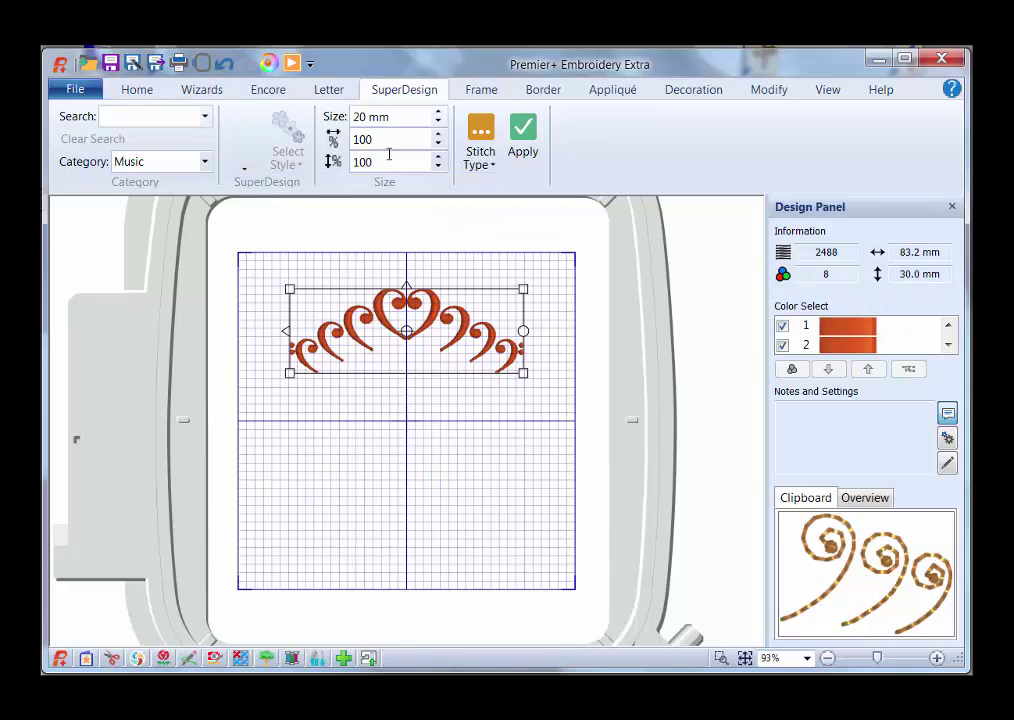
{"action": "left_click", "coordinate": [401, 118]}
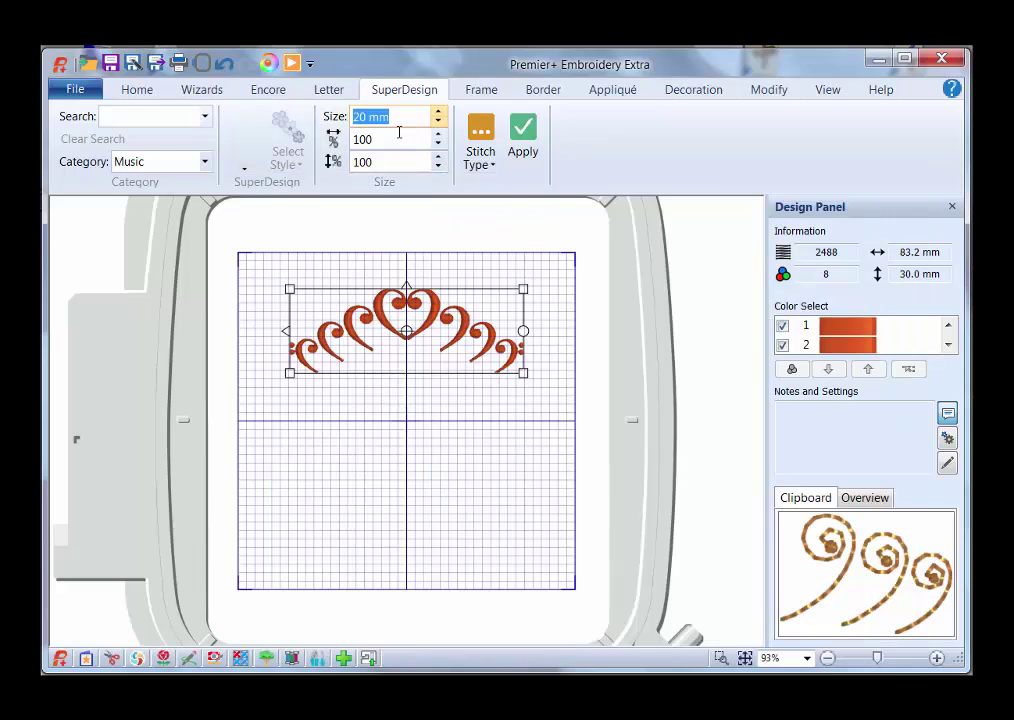
{"action": "type", "text": "18"}
{"action": "left_click", "coordinate": [530, 140]}
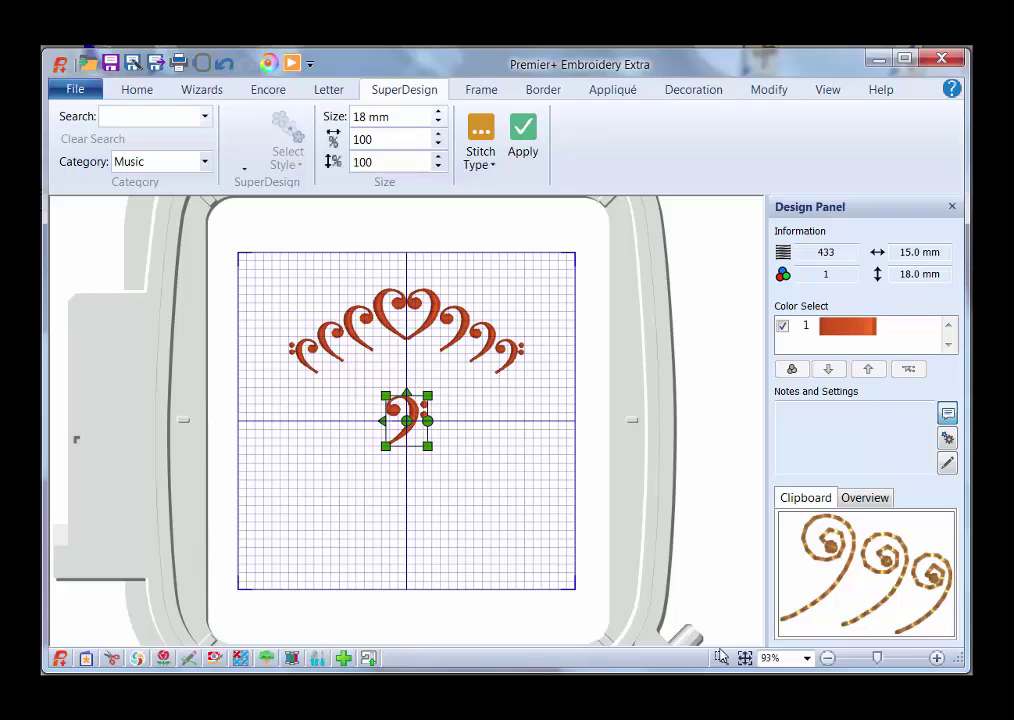
Zoom in on the new bass clef and open it for stitch modification, fixing it as embroidery stitches
{"action": "left_click", "coordinate": [721, 656]}
{"action": "left_click_drag", "start_coordinate": [341, 357], "coordinate": [521, 512]}
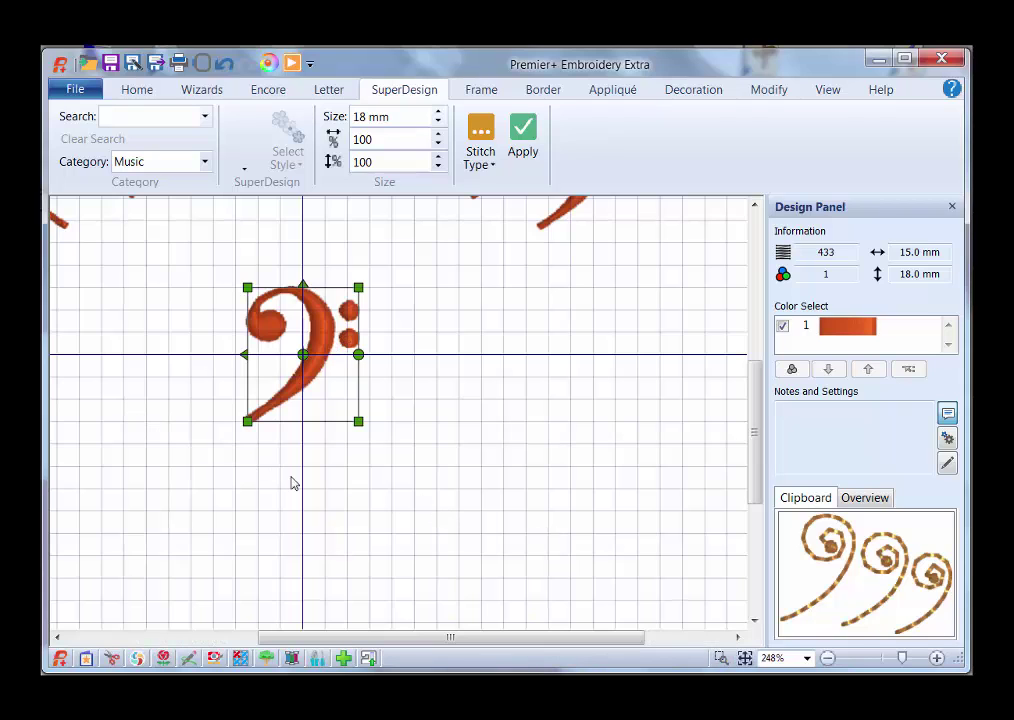
{"action": "left_click_drag", "start_coordinate": [430, 638], "coordinate": [382, 636]}
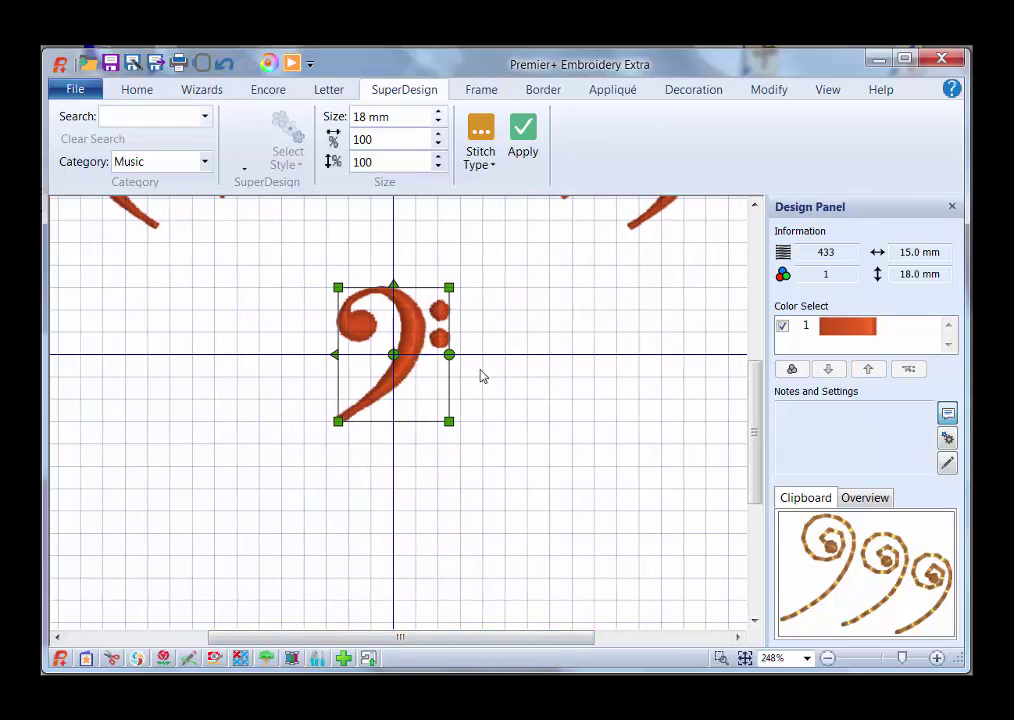
{"action": "left_click", "coordinate": [777, 91]}
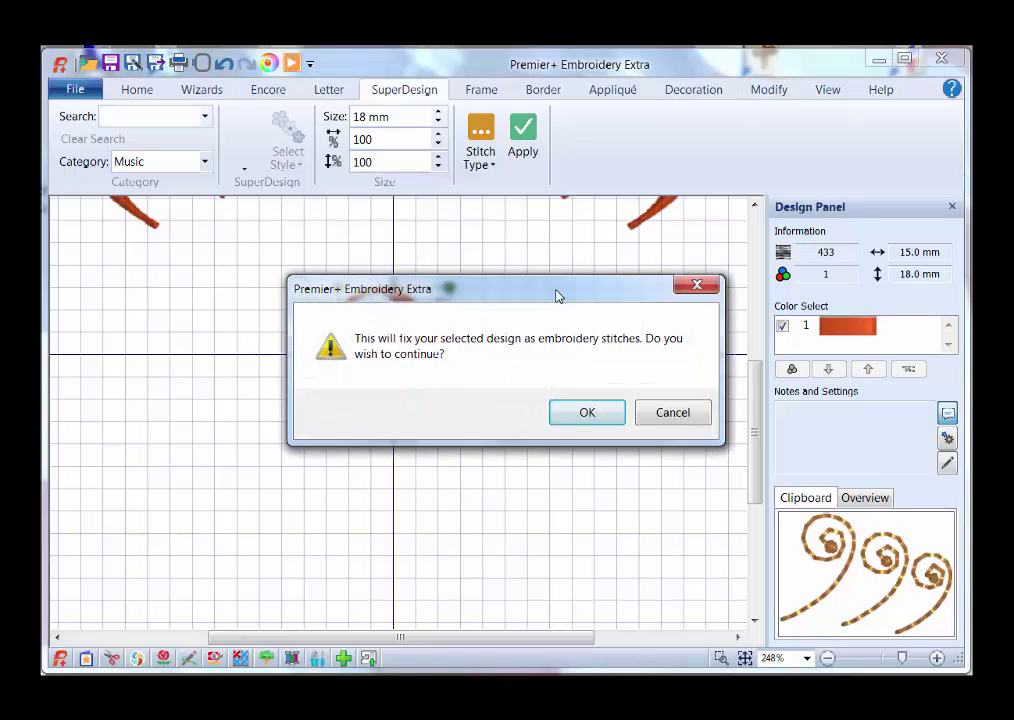
{"action": "left_click_drag", "start_coordinate": [557, 296], "coordinate": [578, 421]}
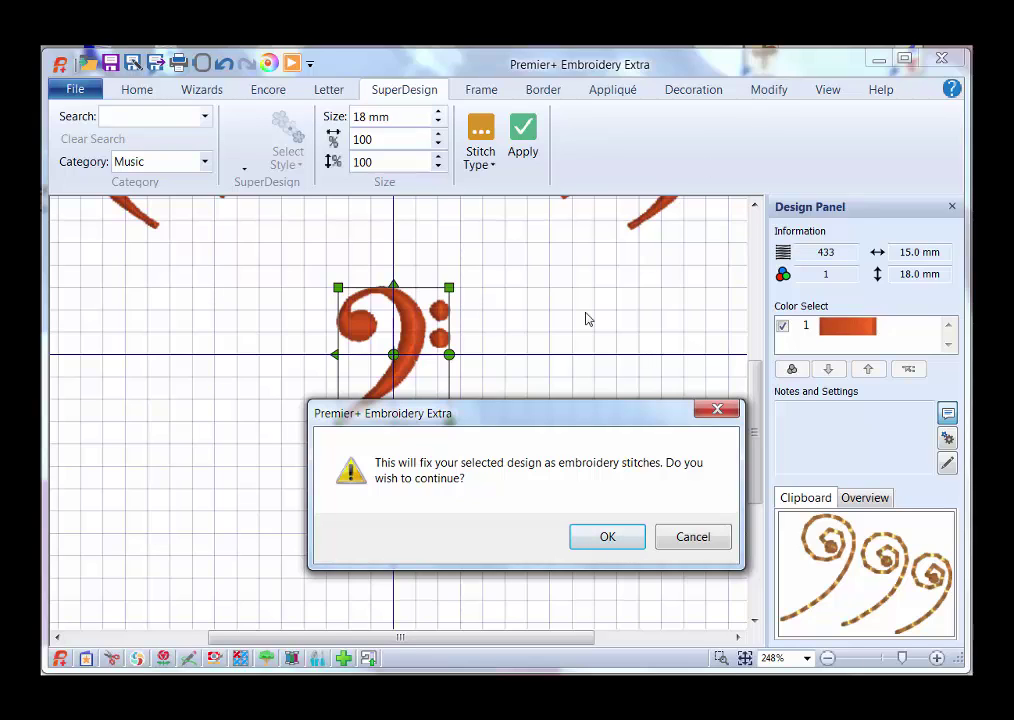
{"action": "left_click", "coordinate": [607, 541]}
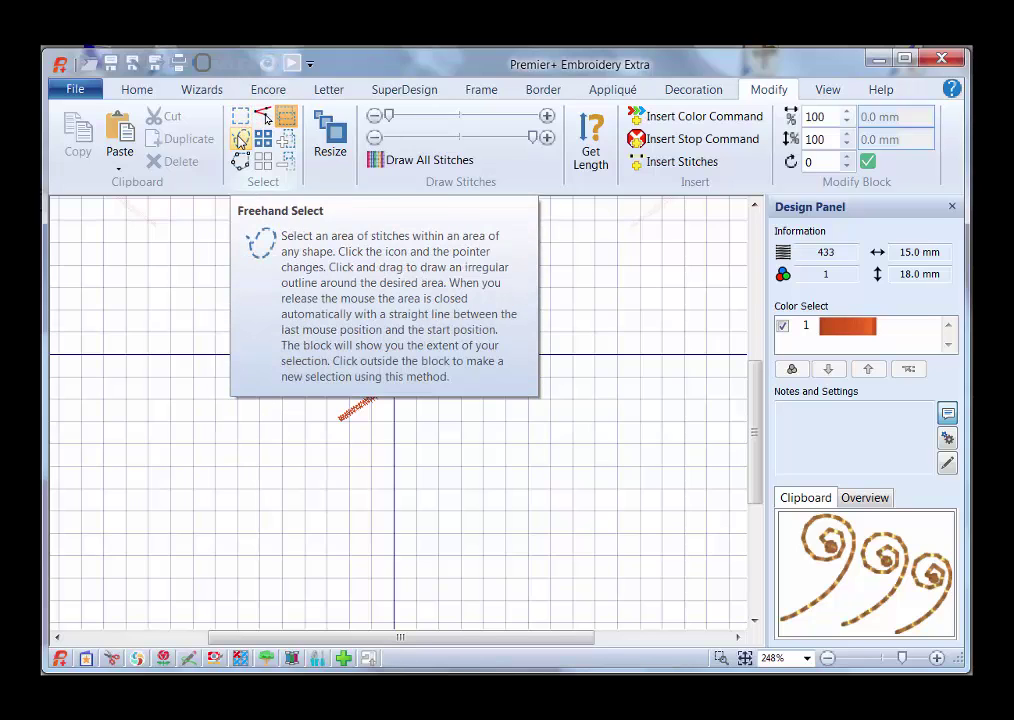
Freehand-select the two dots beside the bass clef and delete their stitches
{"action": "left_click", "coordinate": [240, 140]}
{"action": "mouse_move", "coordinate": [426, 275]}
{"action": "left_mouse_down"}
{"action": "mouse_move", "coordinate": [430, 354]}
{"action": "mouse_move", "coordinate": [480, 362]}
{"action": "mouse_move", "coordinate": [487, 307]}
{"action": "mouse_move", "coordinate": [418, 276]}
{"action": "left_mouse_up"}
{"action": "left_click", "coordinate": [168, 161]}
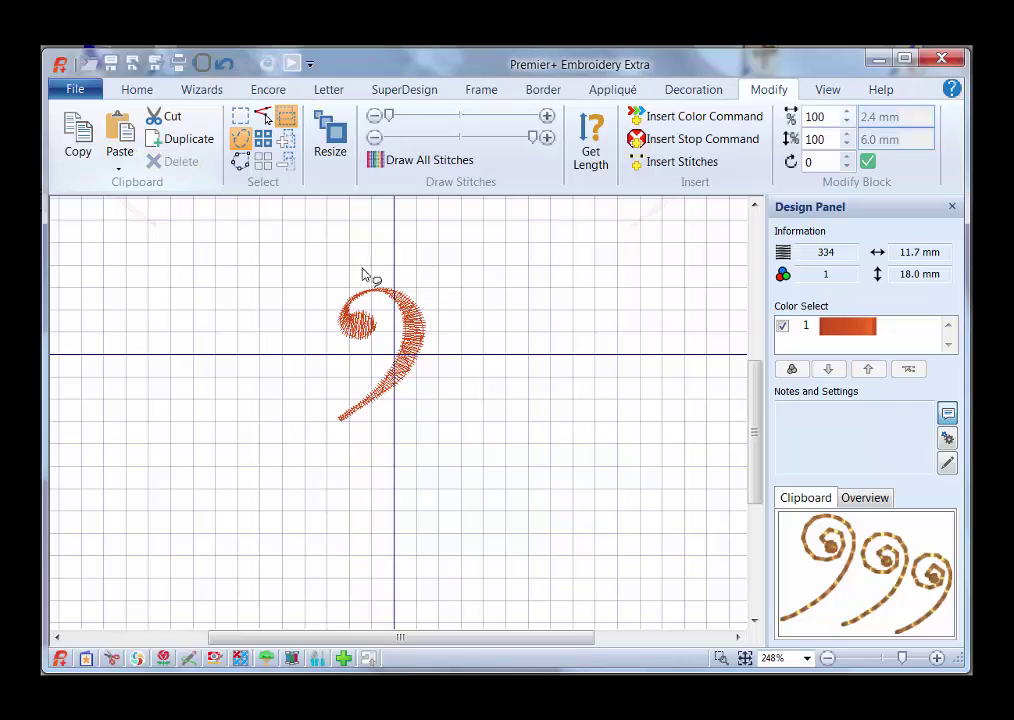
Return to the layout view and move the dotless clef right so its left edge sits on the vertical centre line
{"action": "left_click", "coordinate": [137, 89]}
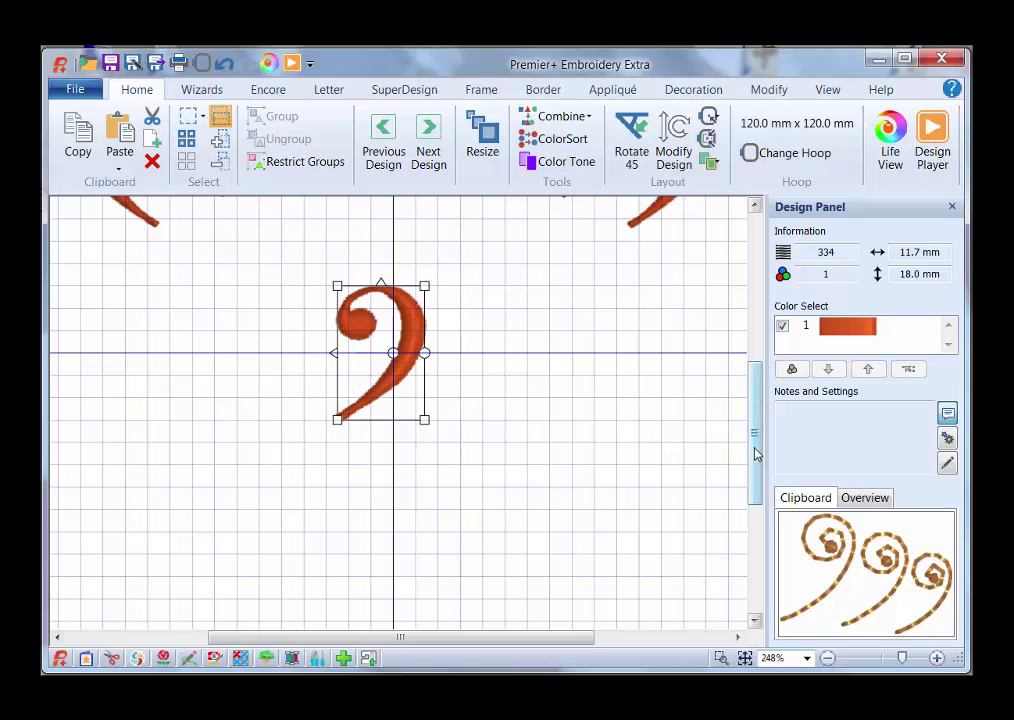
{"action": "left_click_drag", "start_coordinate": [754, 453], "coordinate": [754, 388]}
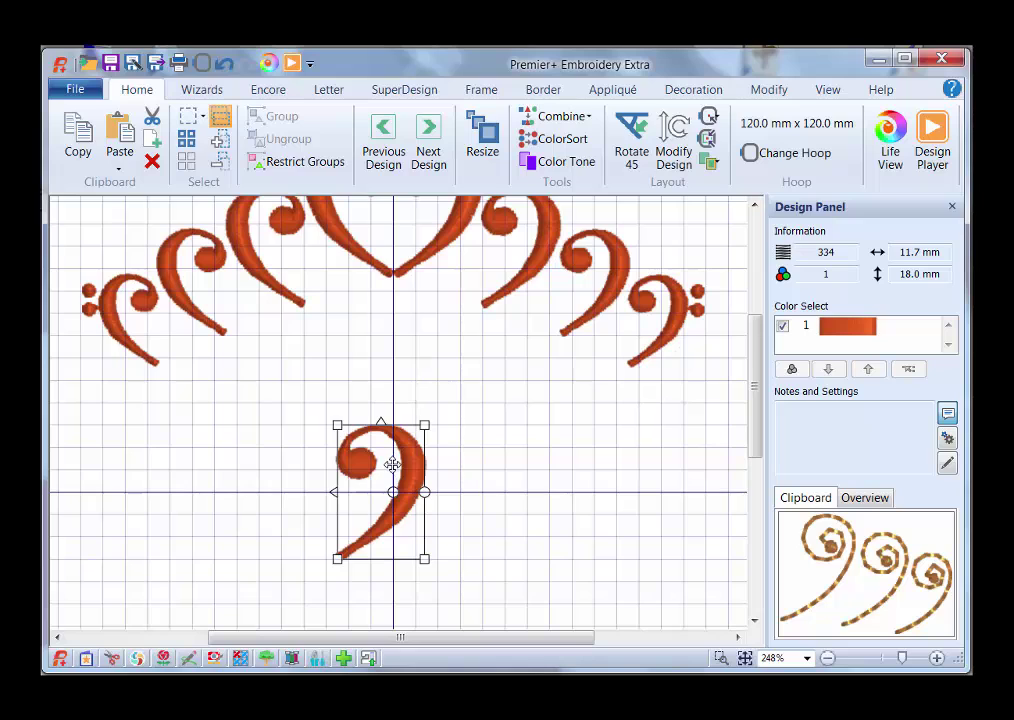
{"action": "left_click_drag", "start_coordinate": [392, 464], "coordinate": [448, 462]}
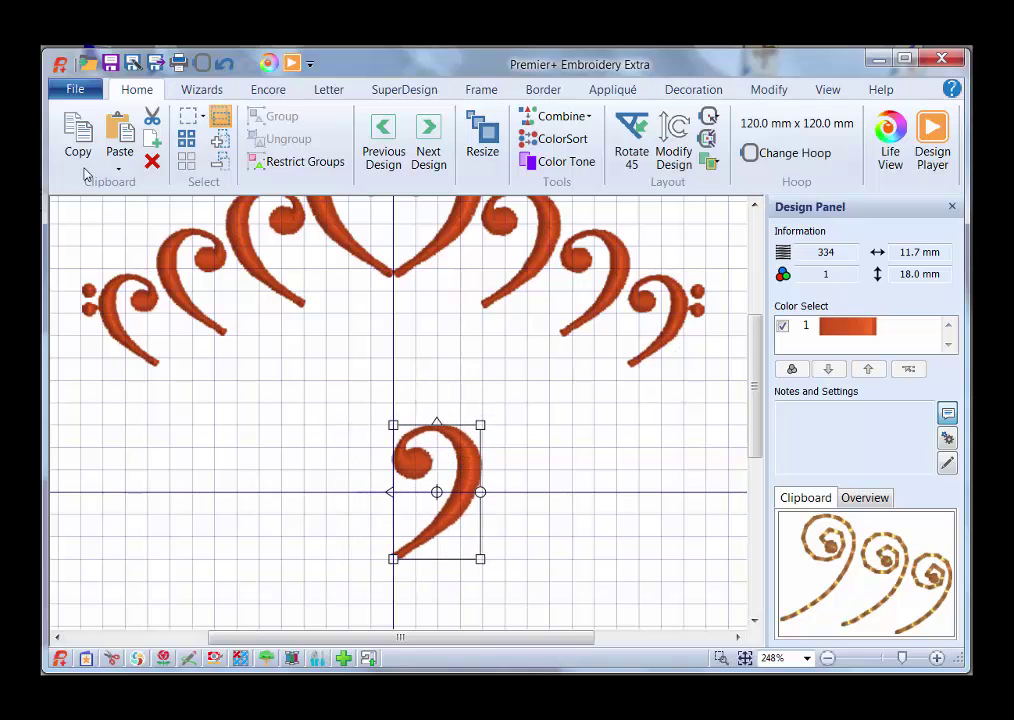
Paste a copy of the dotless clef in place and mirror the copy horizontally
{"action": "left_click", "coordinate": [78, 135]}
{"action": "left_click", "coordinate": [116, 145]}
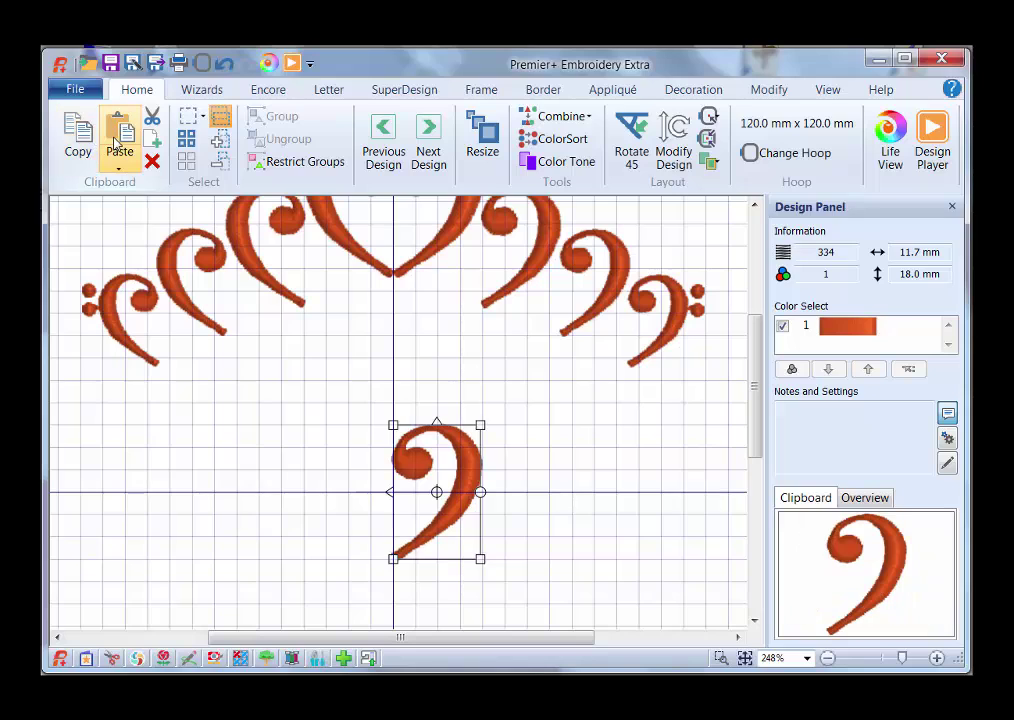
{"action": "left_click", "coordinate": [391, 493]}
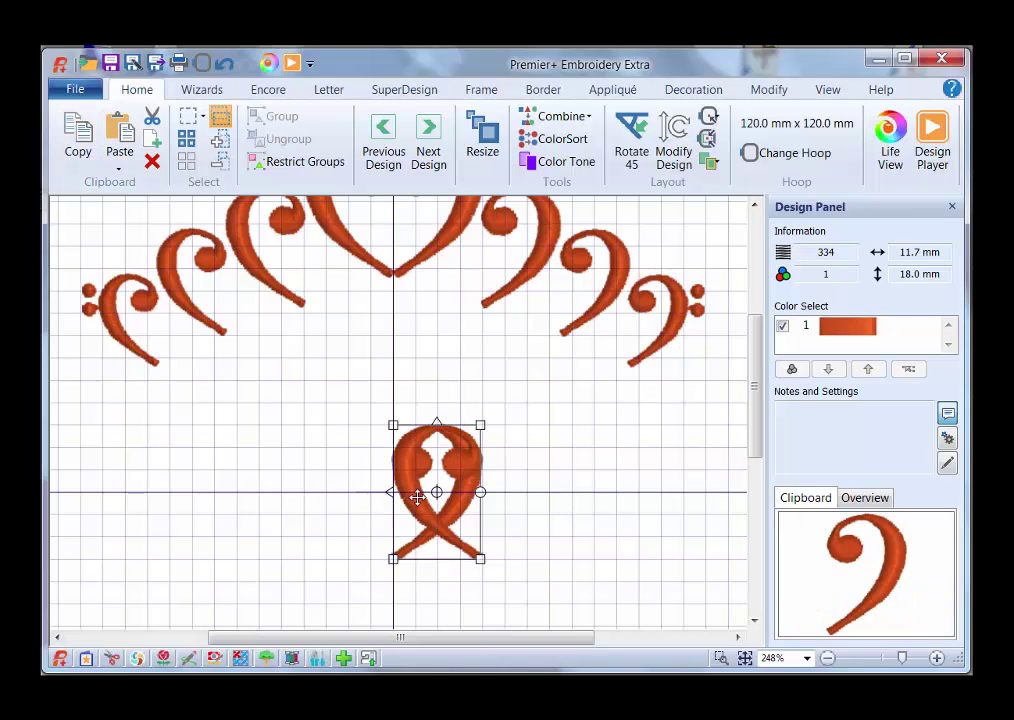
Nudge the mirrored clef left until its edge meets the original at the vertical centre line, forming a heart
{"action": "key", "text": "Left"}
{"action": "key", "text": "Left"}
{"action": "key", "text": "Left"}
{"action": "key", "text": "Left"}
{"action": "key", "text": "Left"}
{"action": "key", "text": "Left"}
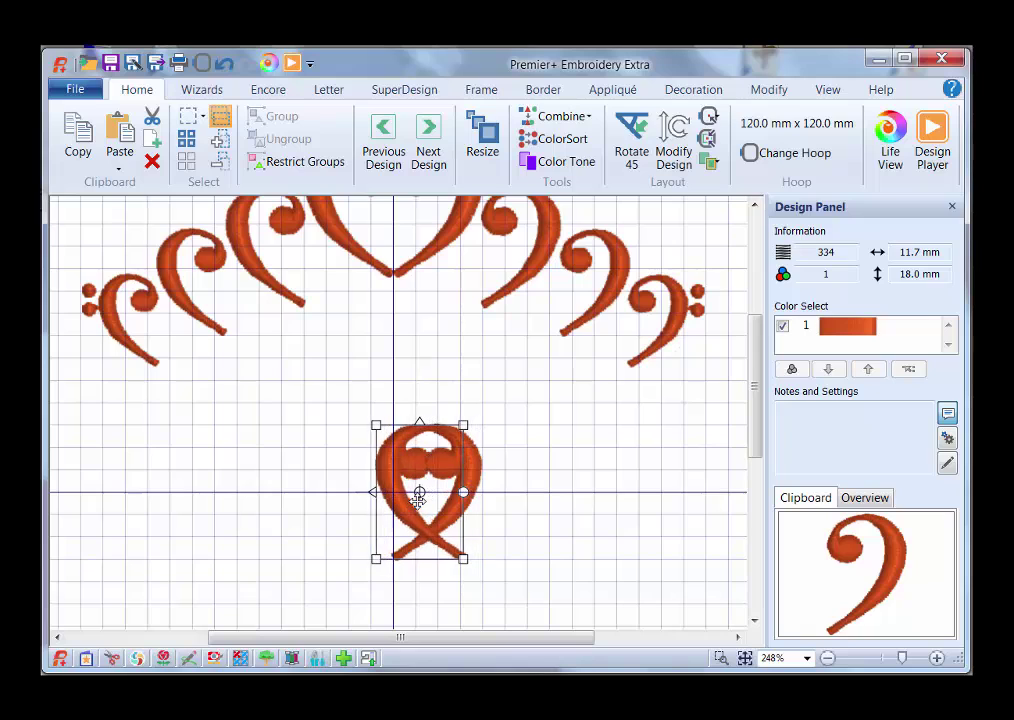
{"action": "key", "text": "Left"}
{"action": "key", "text": "Left"}
{"action": "key", "text": "Left"}
{"action": "key", "text": "Left"}
{"action": "key", "text": "Left"}
{"action": "key", "text": "Left"}
{"action": "key", "text": "Left"}
{"action": "key", "text": "Left"}
{"action": "key", "text": "Left"}
{"action": "key", "text": "Left"}
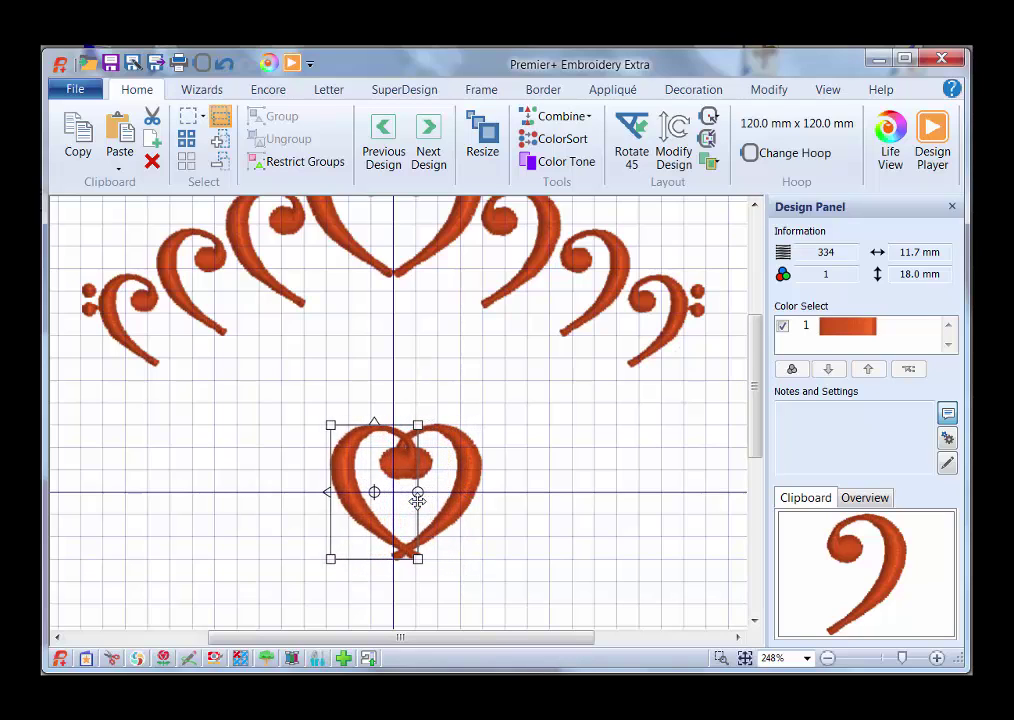
{"action": "key", "text": "Left"}
{"action": "key", "text": "Left"}
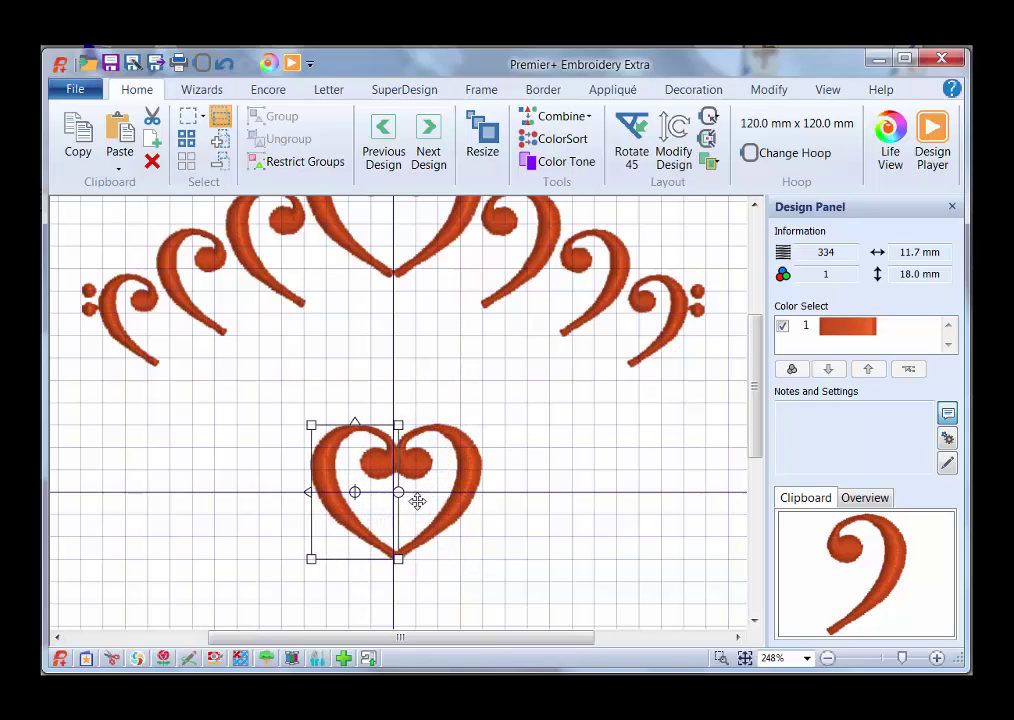
{"action": "key", "text": "Left"}
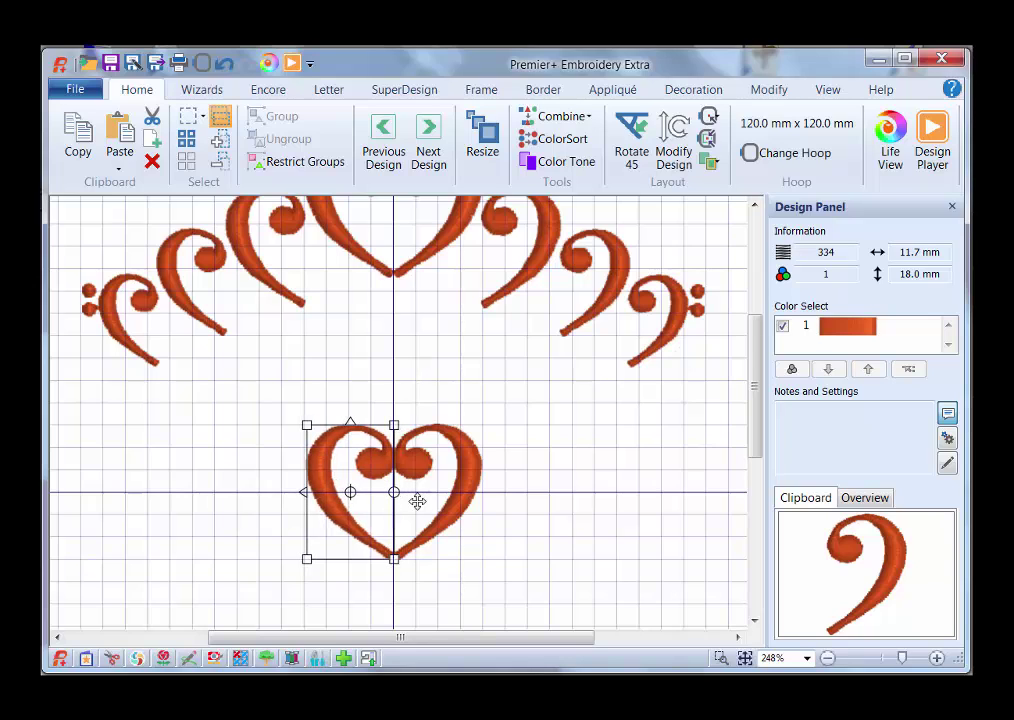
{"action": "key", "text": "Left"}
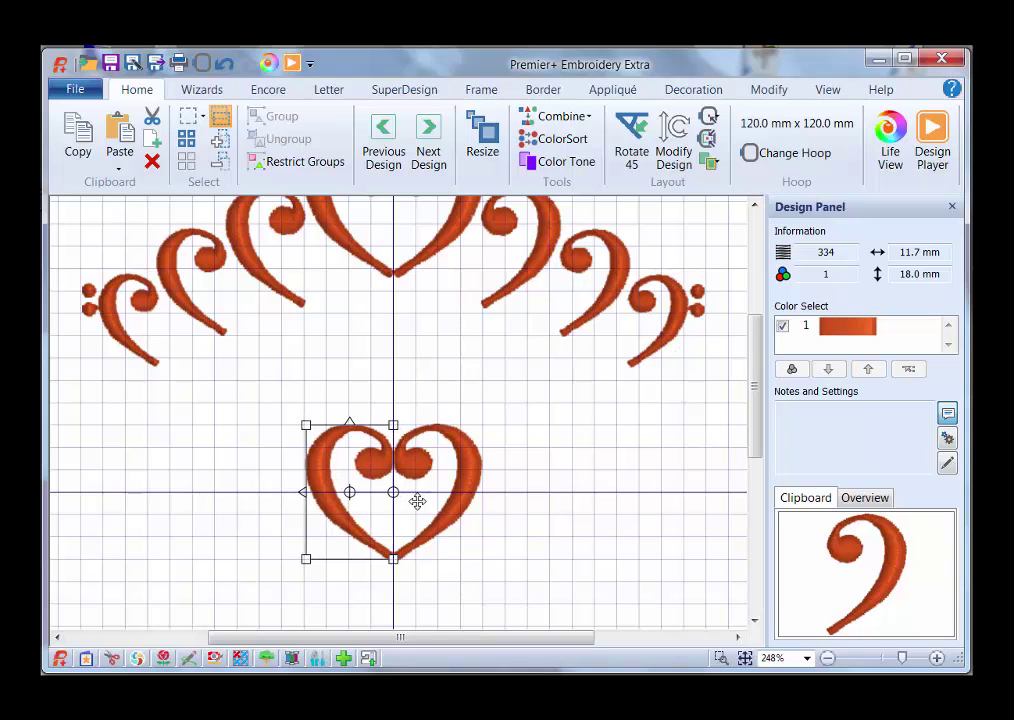
Select both clef halves, combine them into one heart design, and compare it with the finished crown above
{"action": "left_click", "coordinate": [472, 490], "text": "ctrl"}
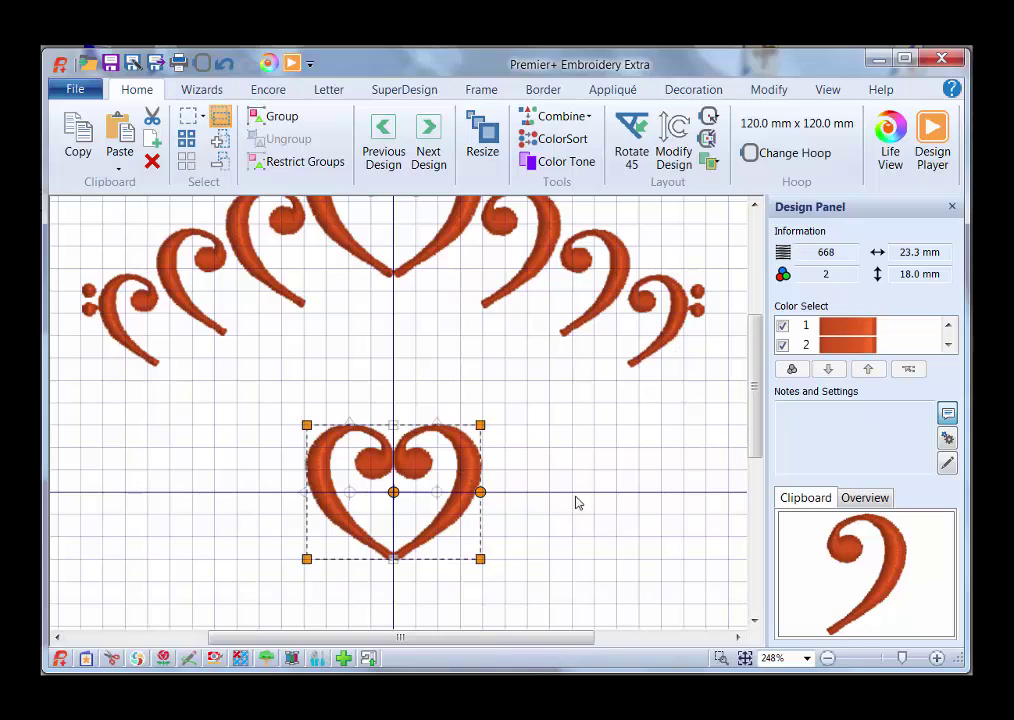
{"action": "left_click", "coordinate": [589, 118]}
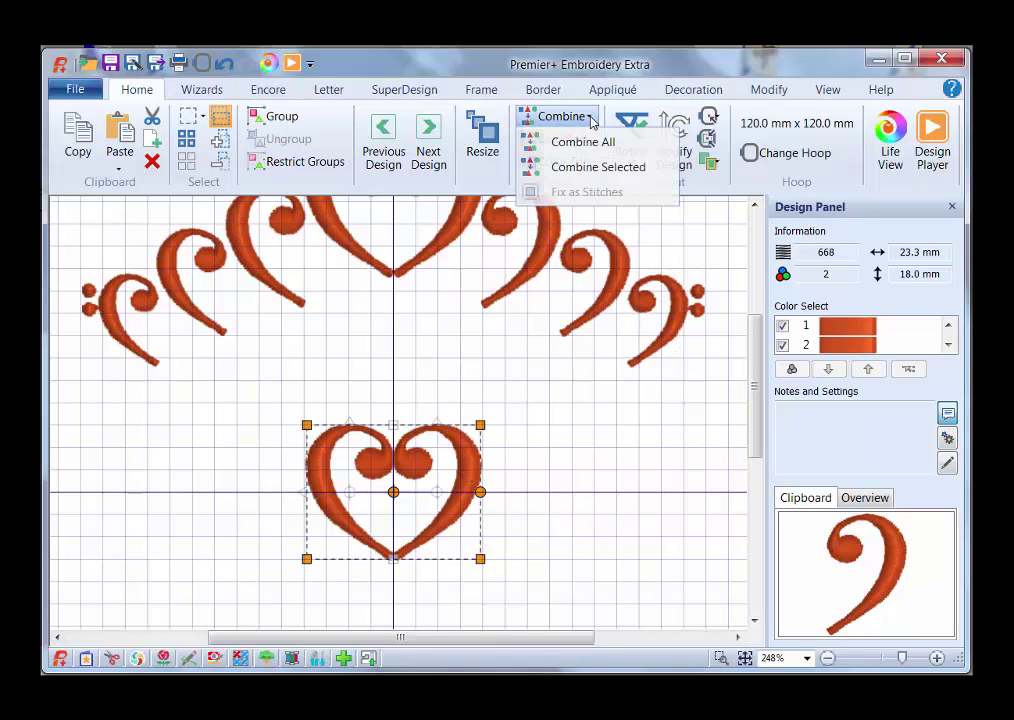
{"action": "left_click", "coordinate": [630, 172]}
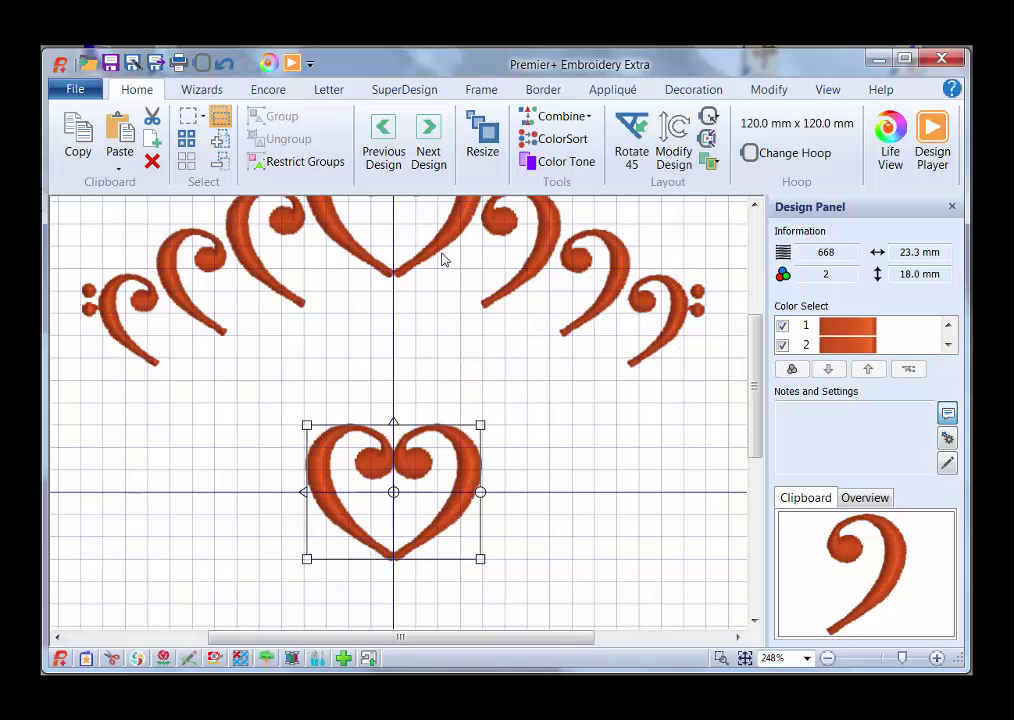
{"action": "scroll", "coordinate": [598, 340], "scroll_direction": "up", "scroll_amount": 3}
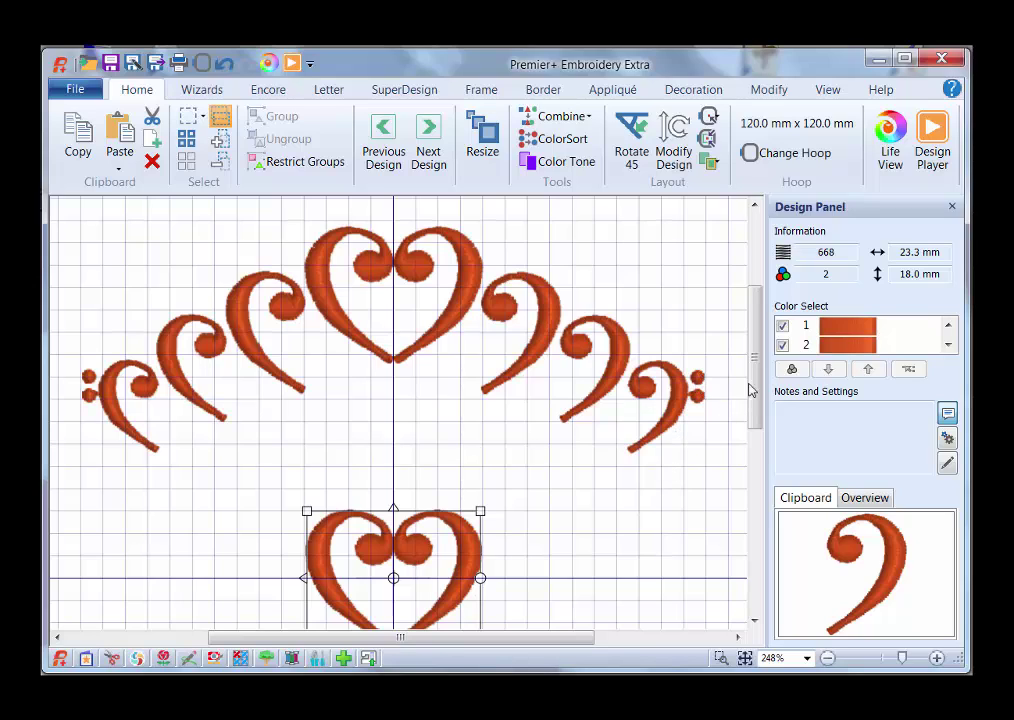
{"action": "left_click_drag", "start_coordinate": [757, 380], "coordinate": [757, 408]}
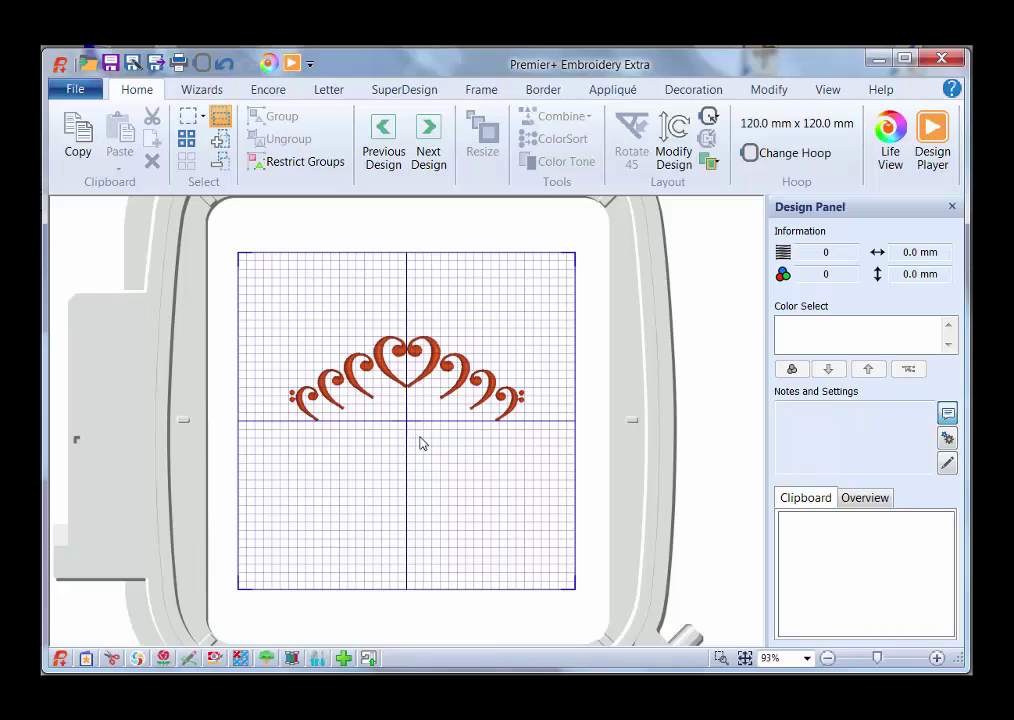
Copy the finished bass clef crown, paste the copy in place and mirror the copy vertically
{"action": "left_click", "coordinate": [429, 364]}
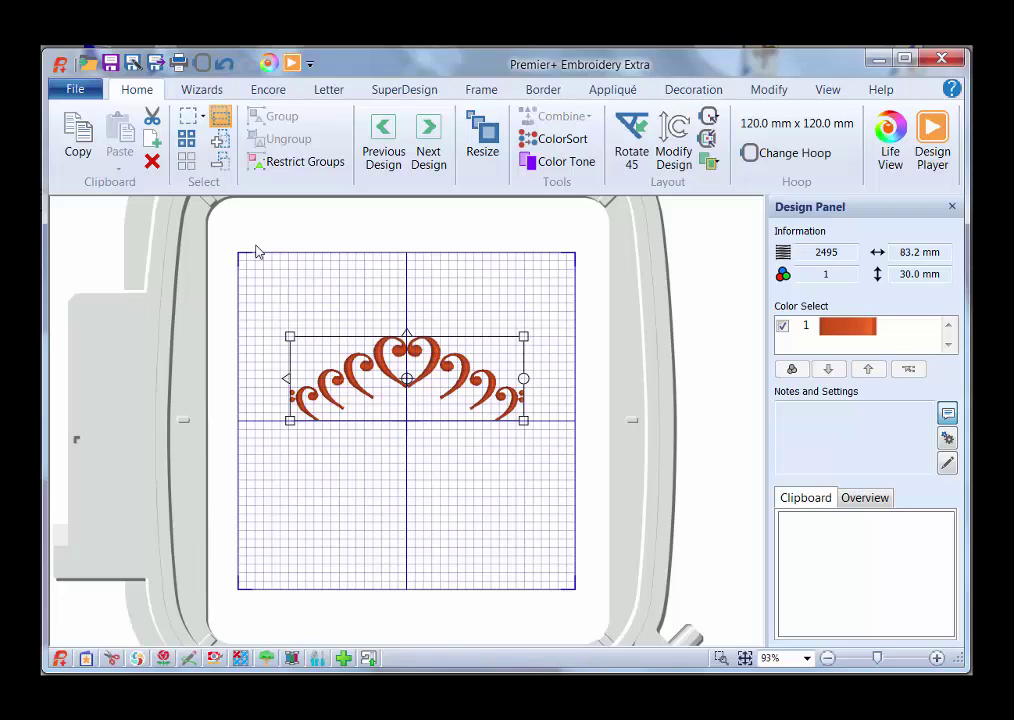
{"action": "left_click", "coordinate": [79, 140]}
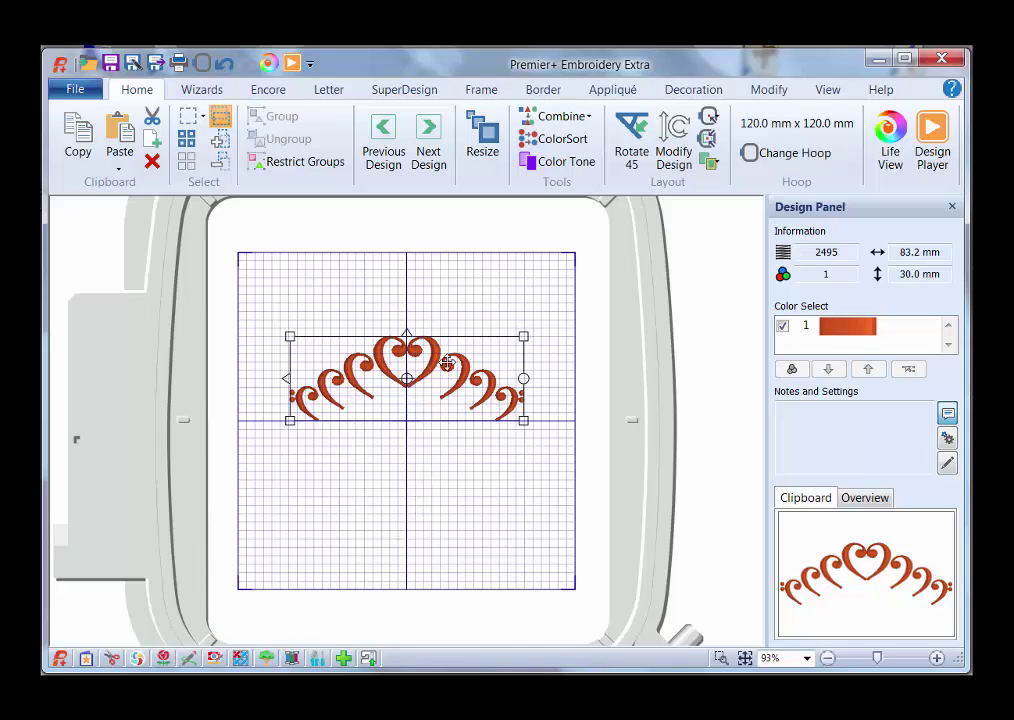
{"action": "left_click", "coordinate": [407, 333]}
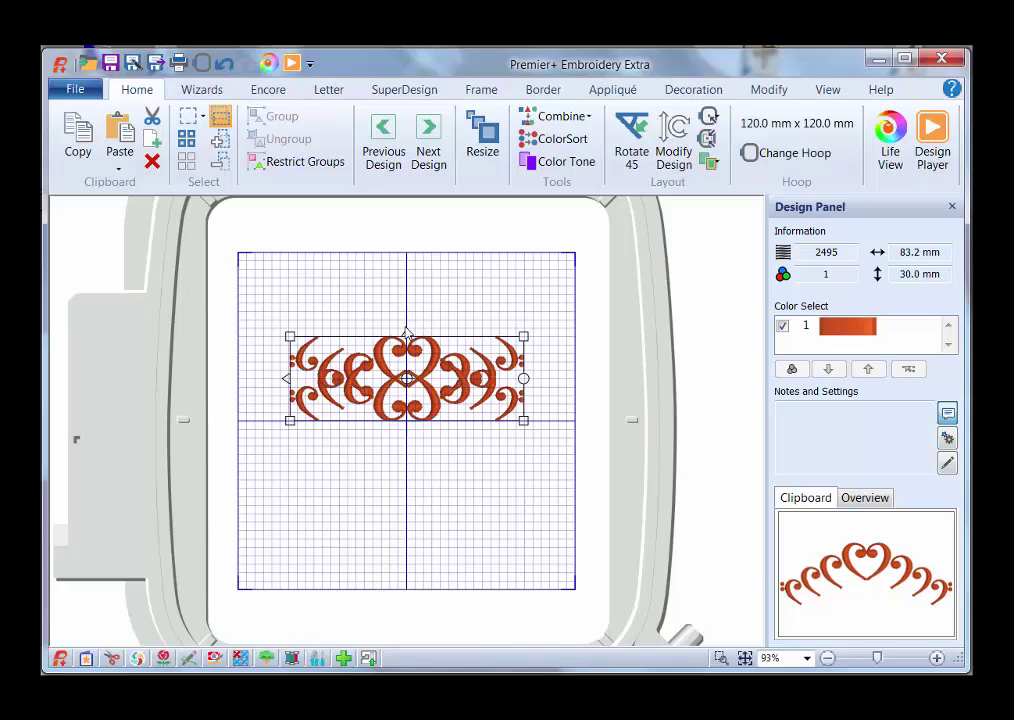
Move the flipped crown below the horizontal centre line and nudge it right and up until its edges align with the upper crown
{"action": "left_click_drag", "start_coordinate": [430, 357], "coordinate": [428, 443]}
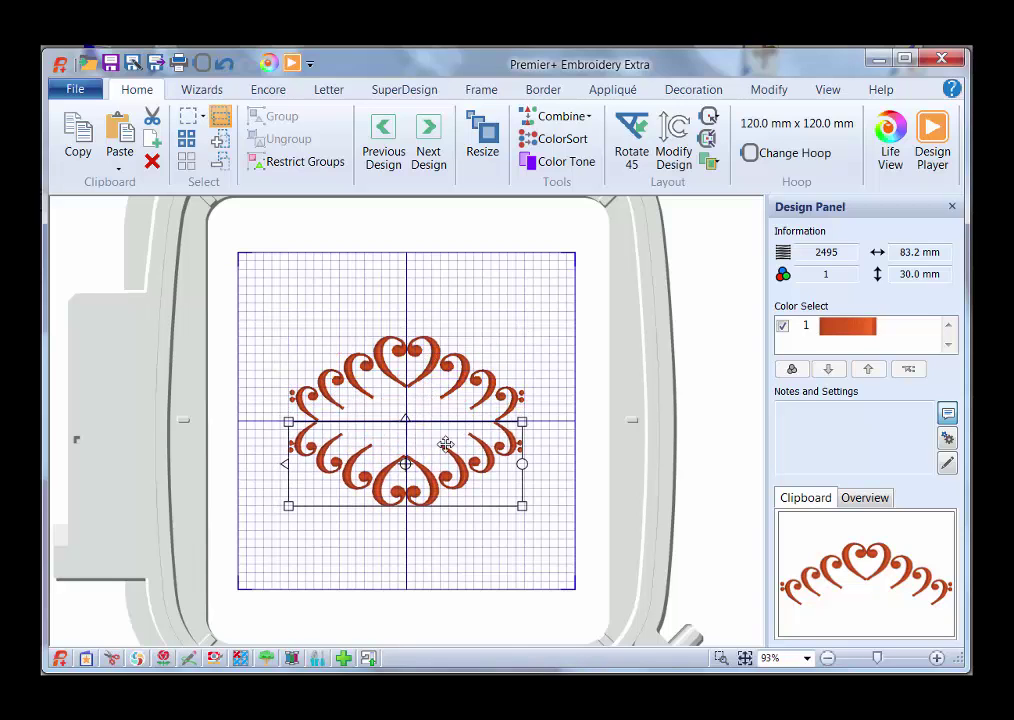
{"action": "key", "text": "Right"}
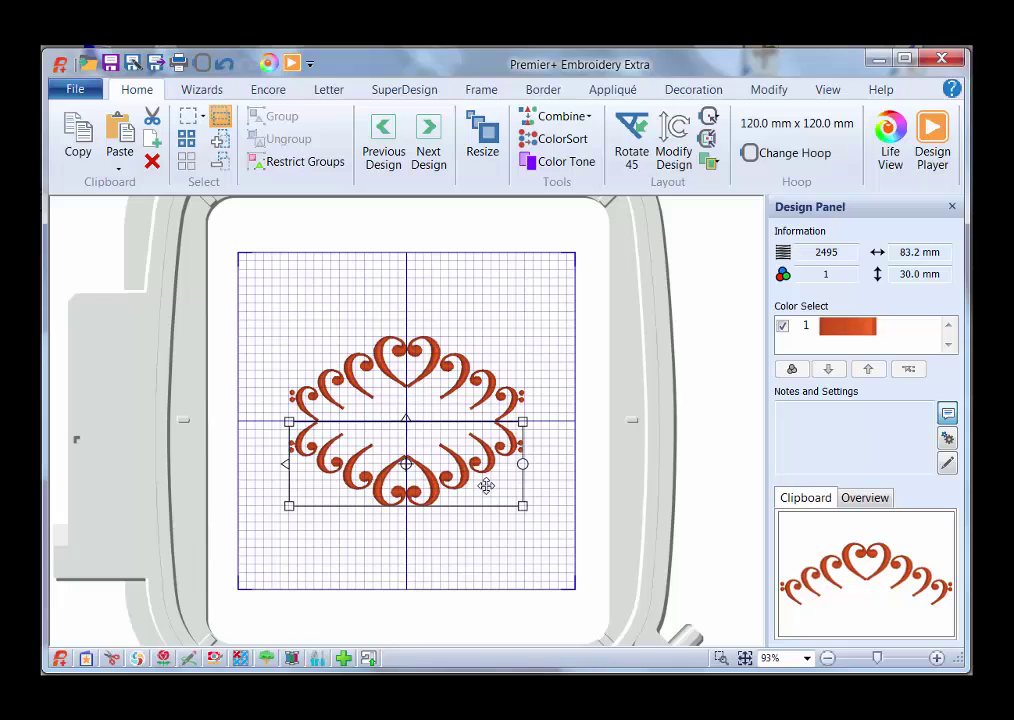
{"action": "key", "text": "Up"}
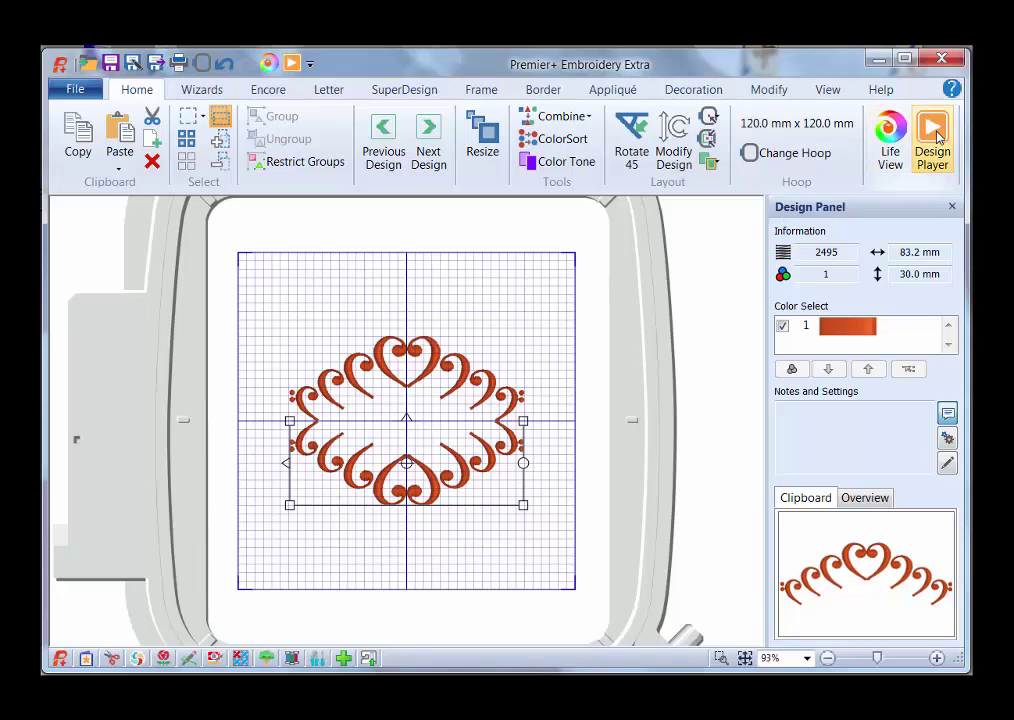
Play the stitch-out of both crowns at increased speed in Design Player to examine the sewing order, and close the preview
{"action": "left_click", "coordinate": [915, 165]}
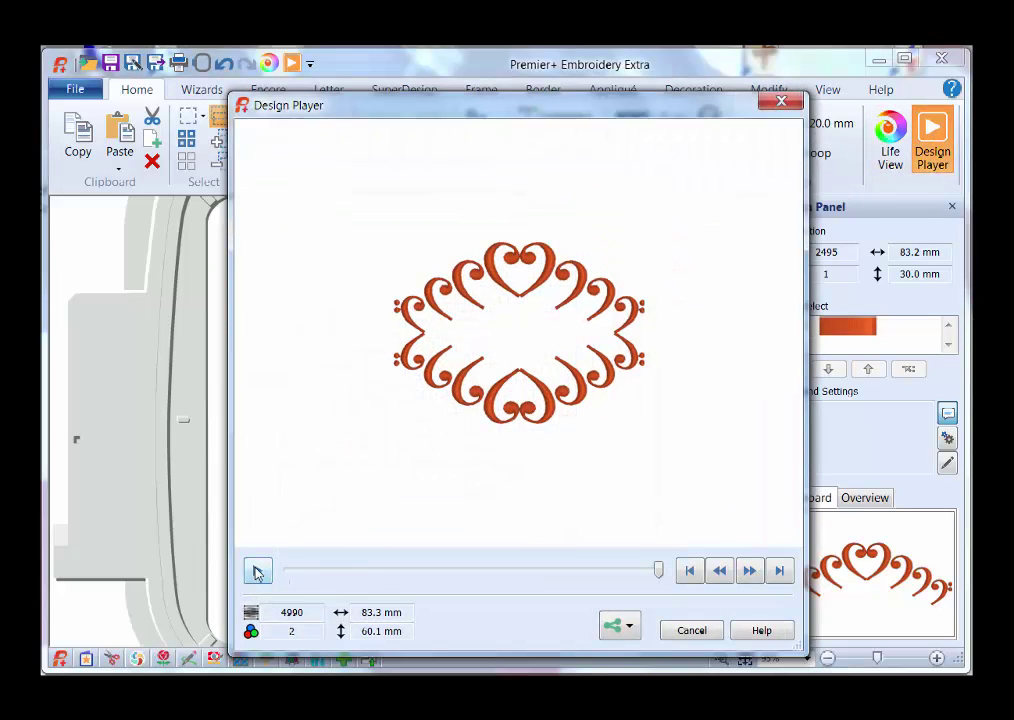
{"action": "left_click", "coordinate": [256, 570]}
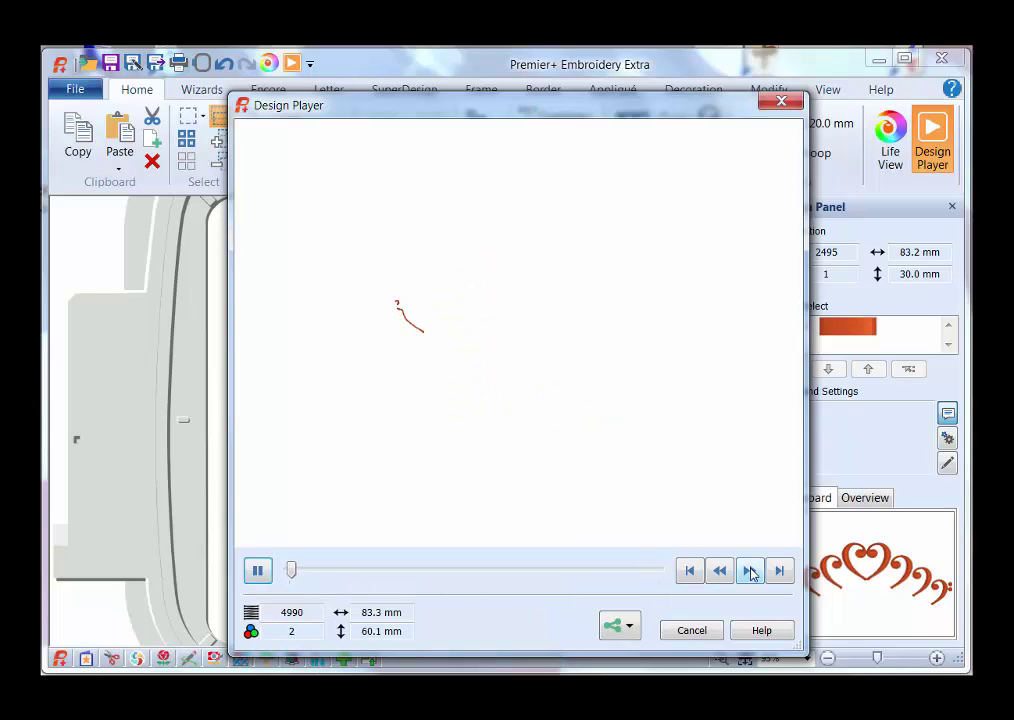
{"action": "left_click", "coordinate": [750, 571]}
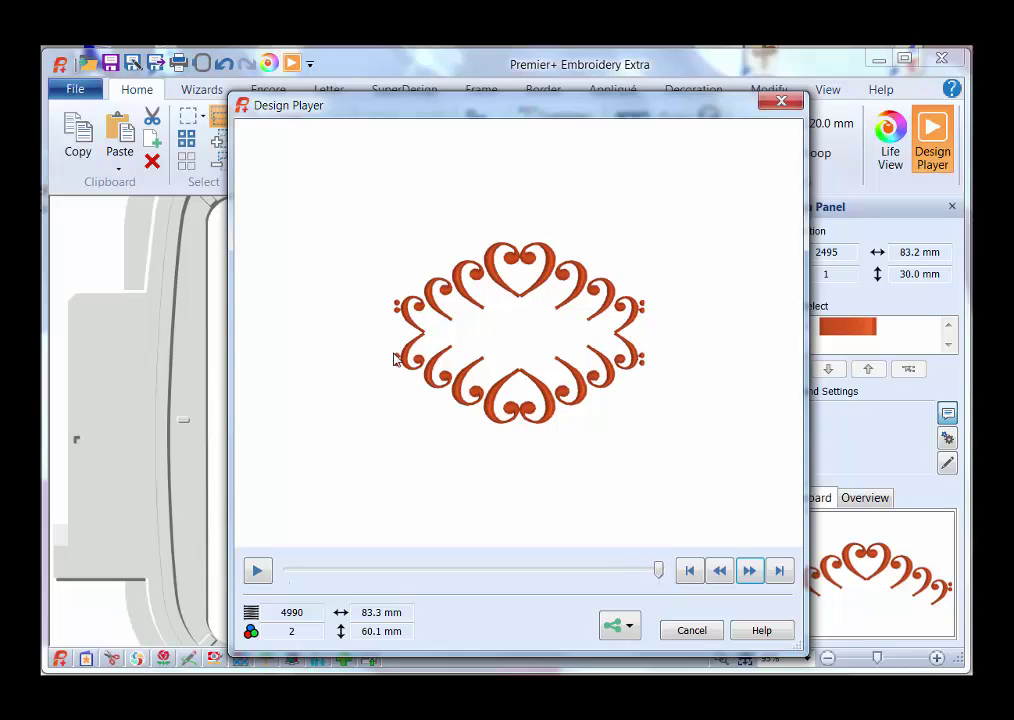
{"action": "left_click", "coordinate": [691, 630]}
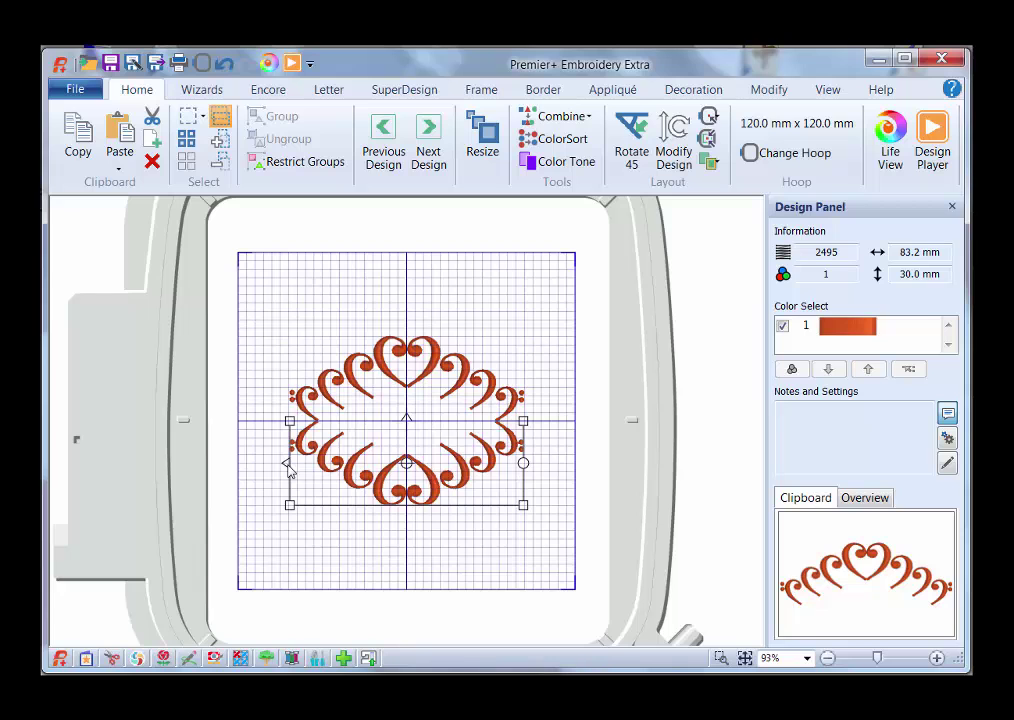
Replay the sped-up stitch-out to examine where the lower crown starts and ends, close the preview and deselect the crown
{"action": "left_click", "coordinate": [931, 140]}
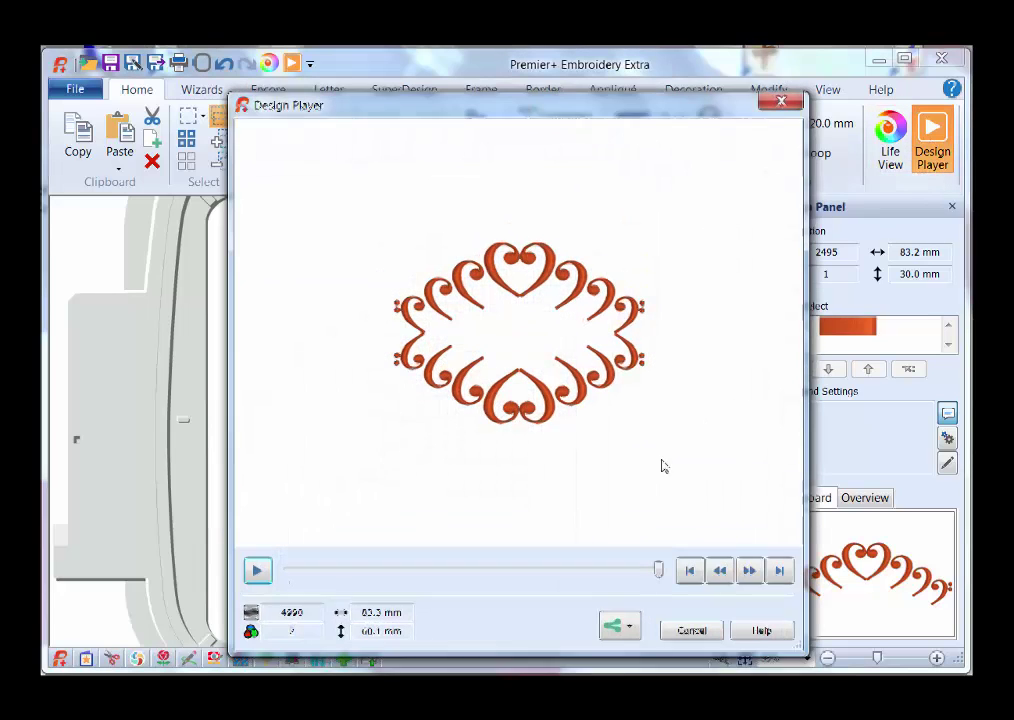
{"action": "left_click", "coordinate": [257, 570]}
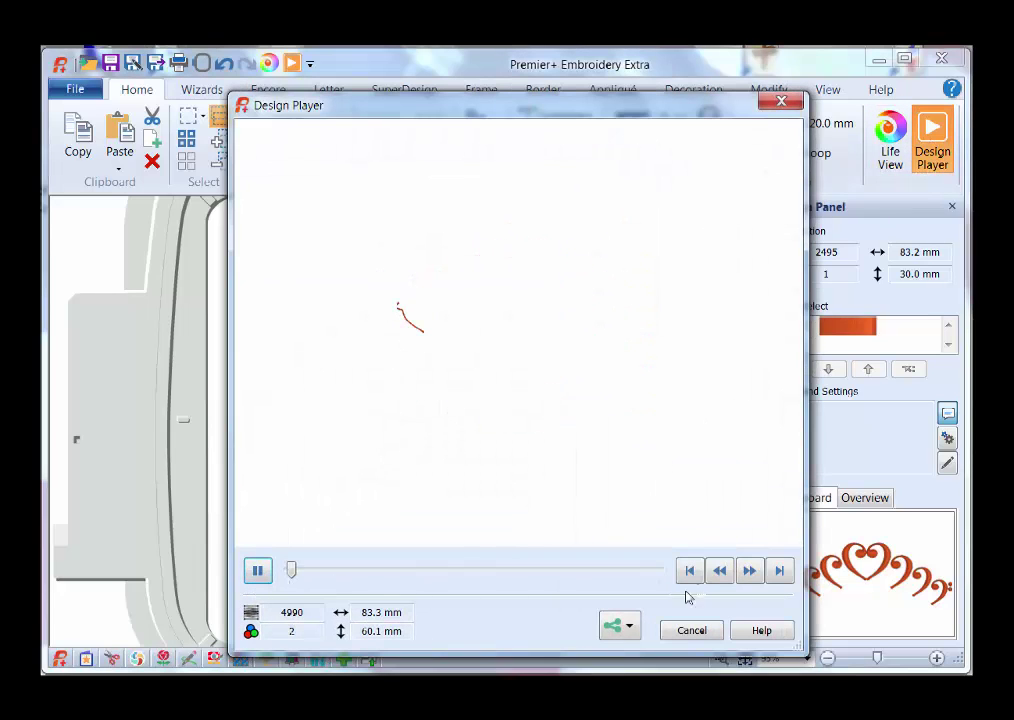
{"action": "left_click", "coordinate": [749, 570]}
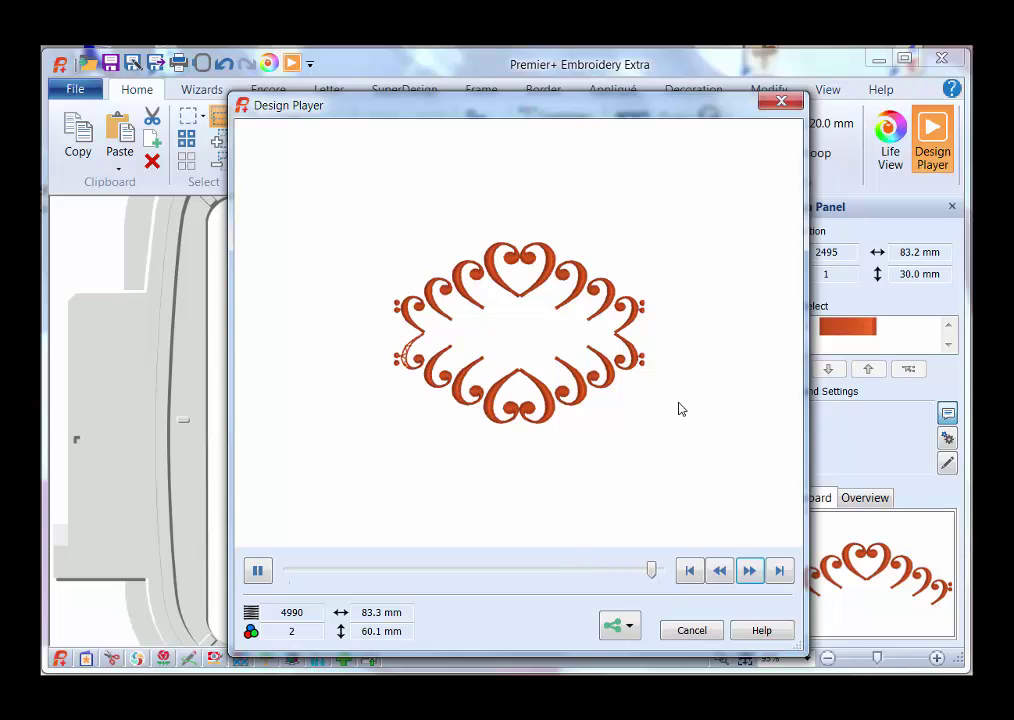
{"action": "left_click", "coordinate": [690, 632]}
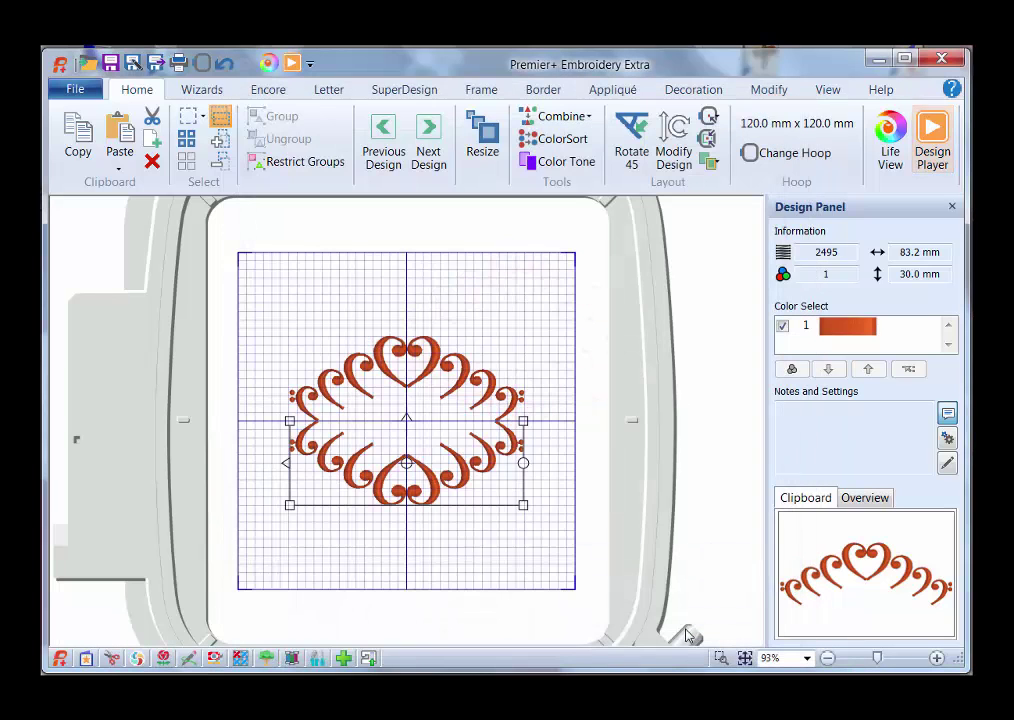
{"action": "left_click", "coordinate": [565, 546]}
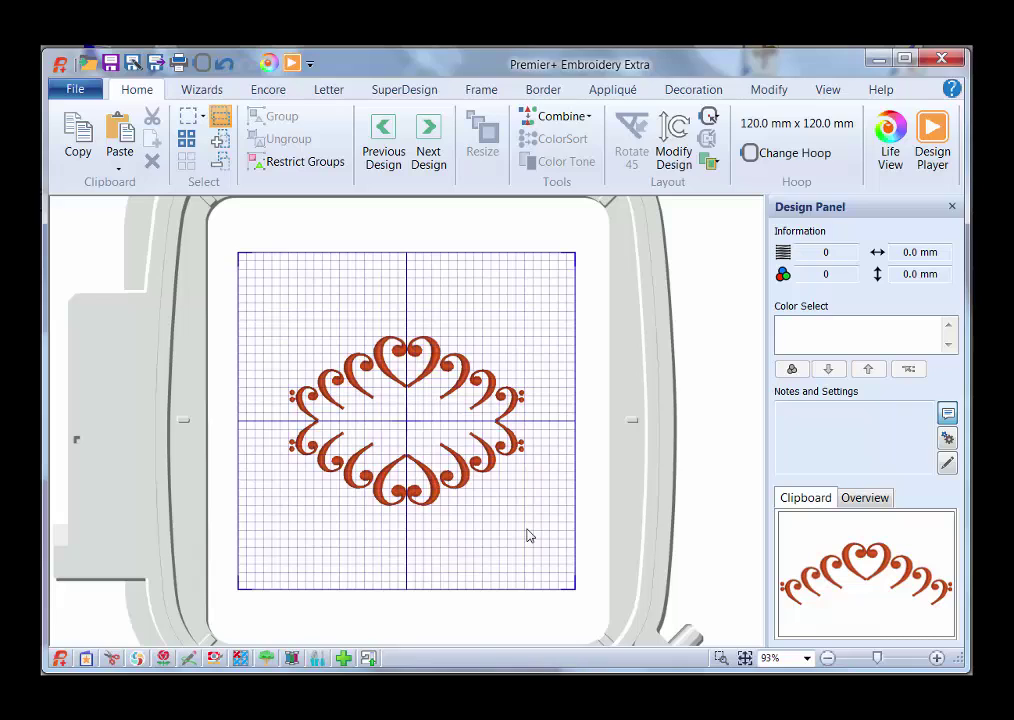